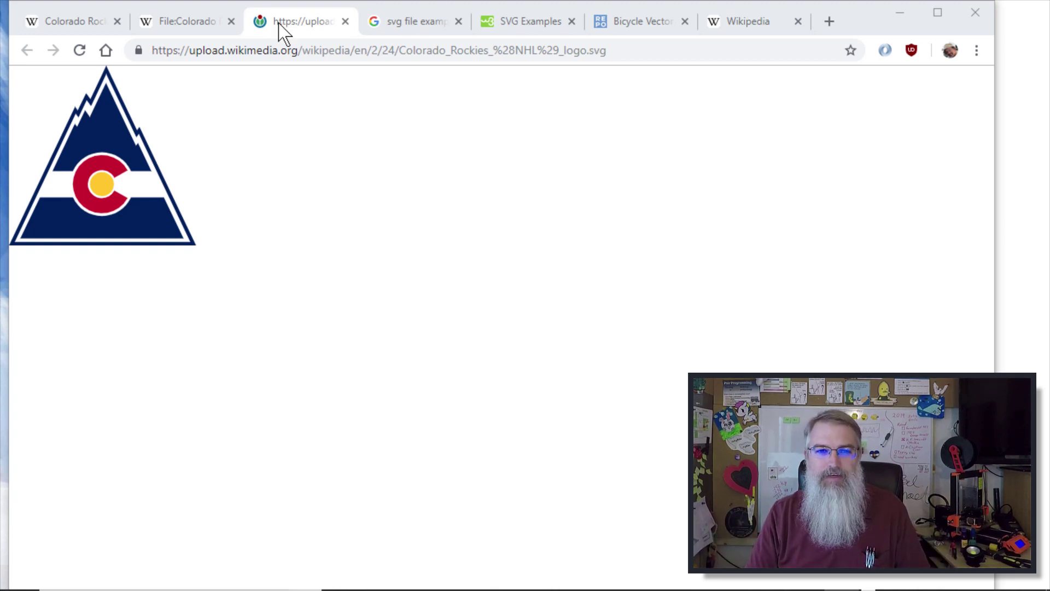
# Open the SVG 'A circle' example, change its fill from red to blue and re-run it.
pyautogui.click(513, 28)
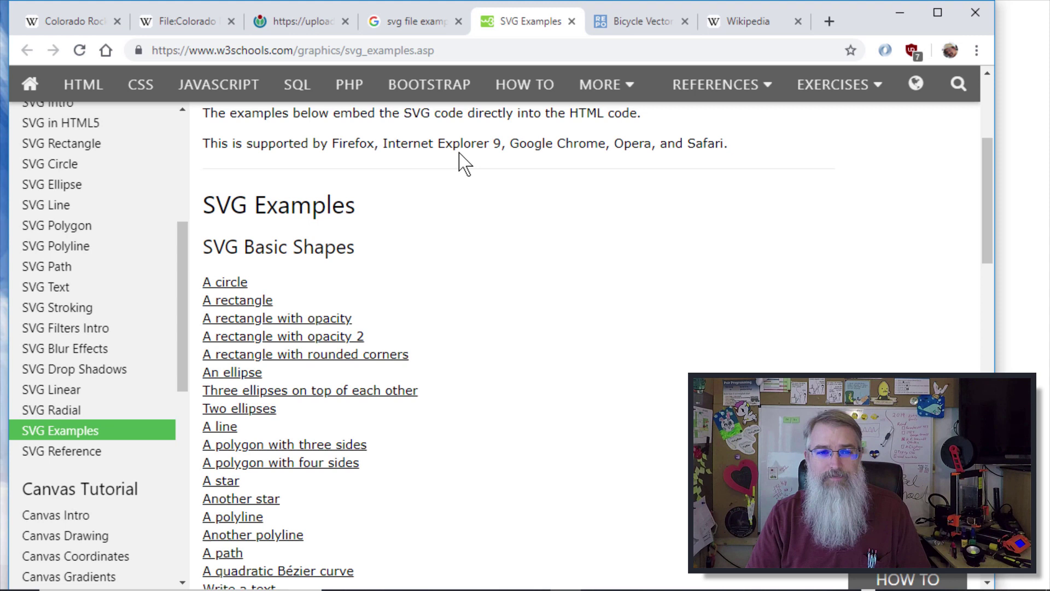
pyautogui.click(232, 283)
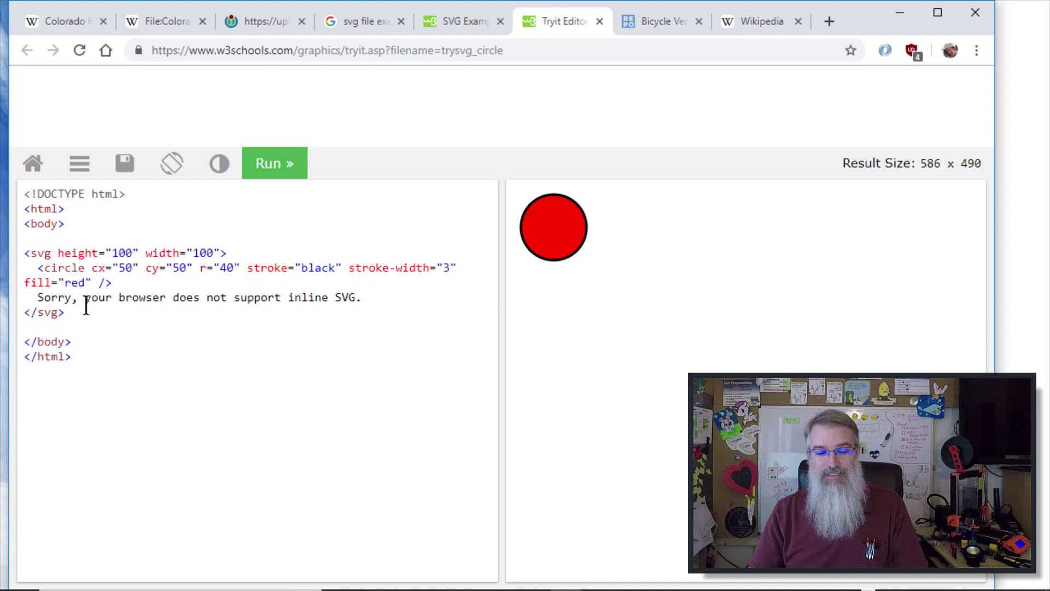
pyautogui.press('BackSpace')
pyautogui.press('BackSpace')
pyautogui.press('BackSpace')
pyautogui.write('blu')
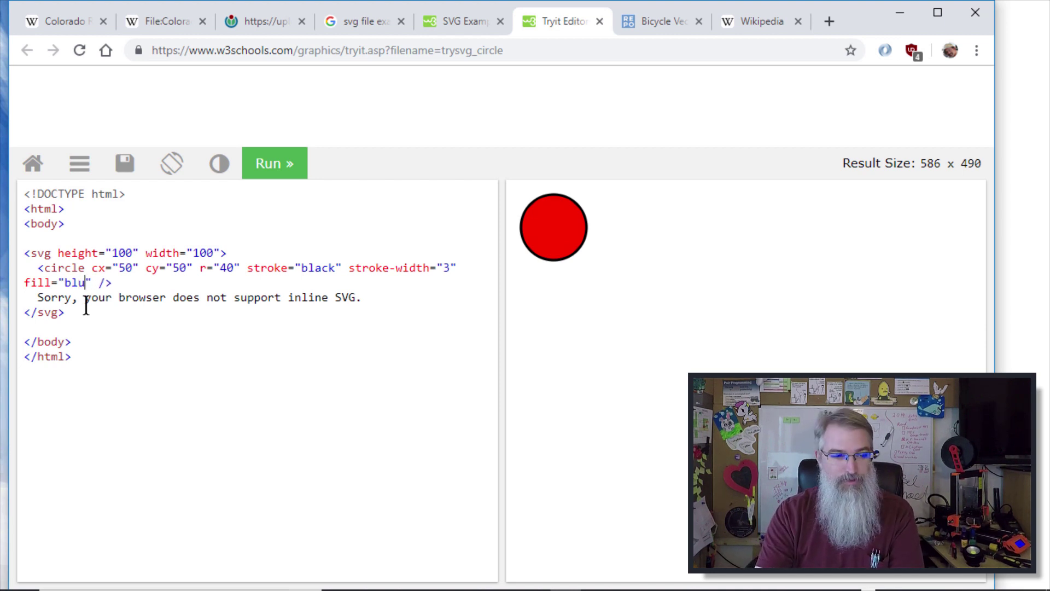
pyautogui.write('e')
pyautogui.click(274, 166)
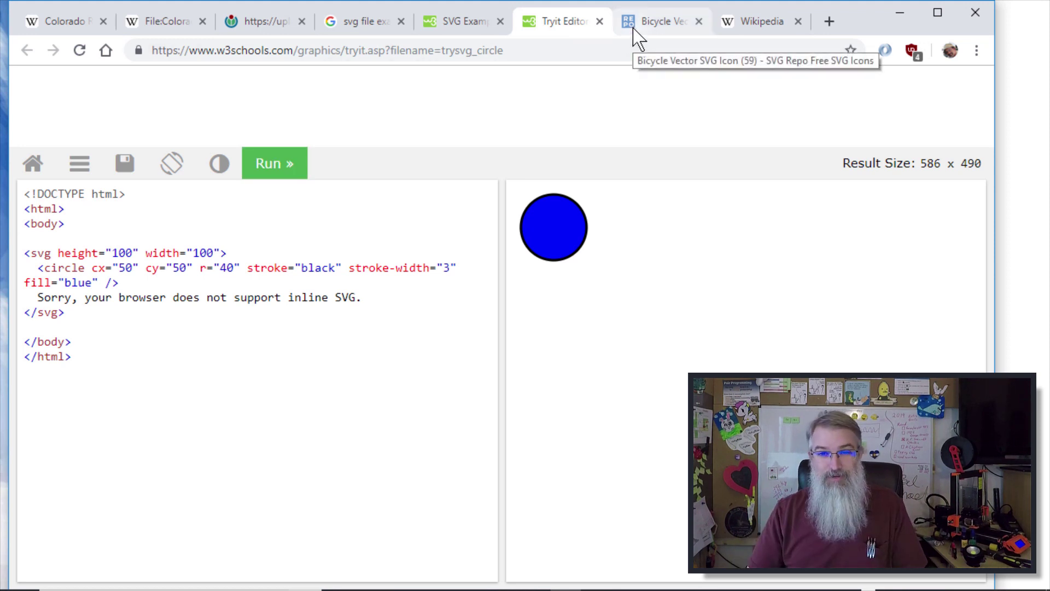
# View the SVG Repo Bicycle vector page, then switch to the Wikipedia portal.
pyautogui.click(661, 32)
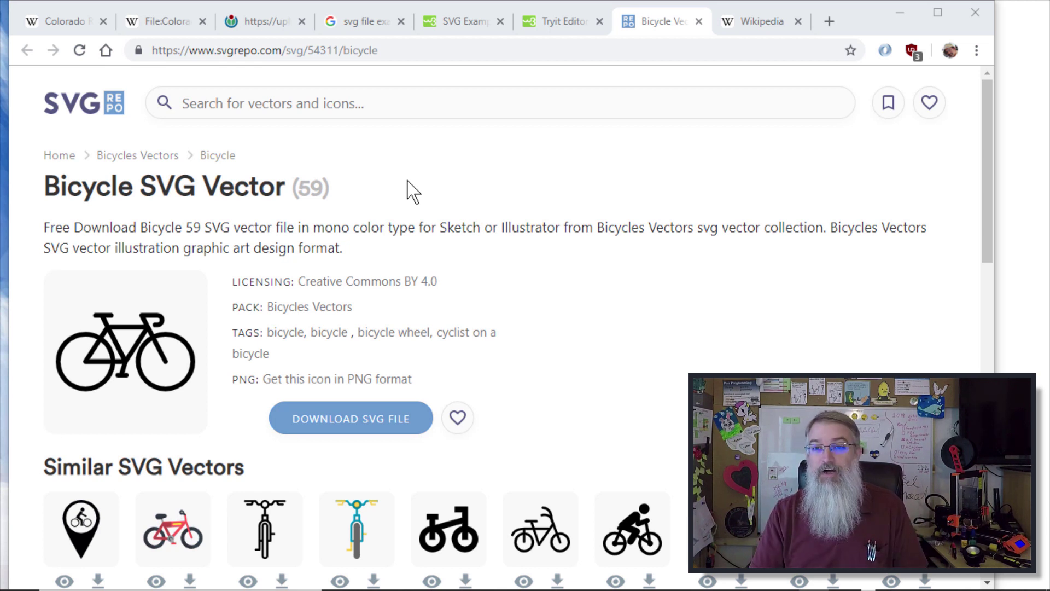
pyautogui.click(762, 22)
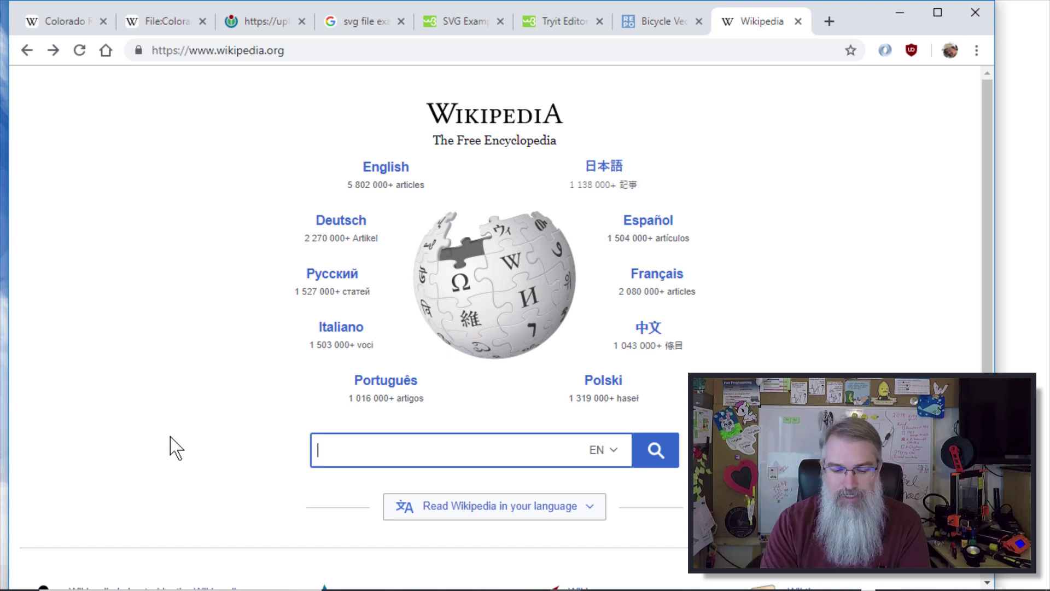
# Search Wikipedia for 'united states coast guard' and open the emblem's original SVG file.
pyautogui.write('united s')
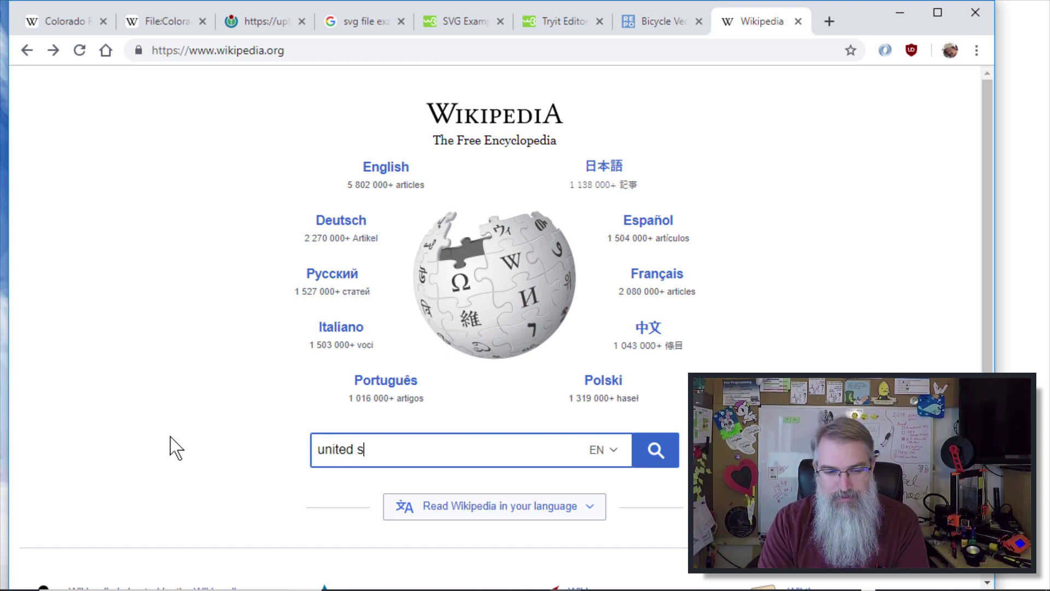
pyautogui.write('tates coast')
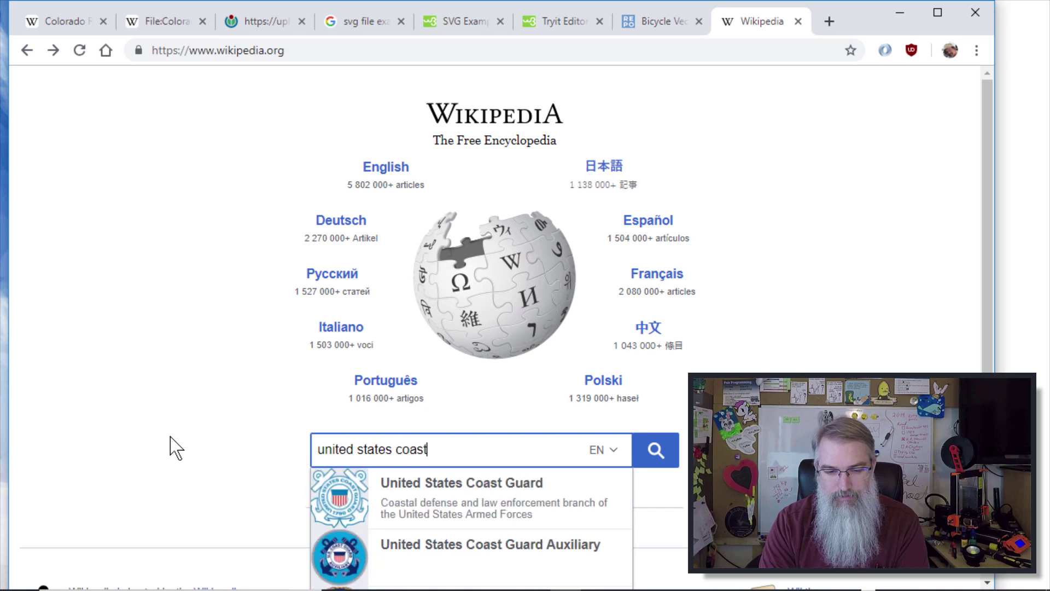
pyautogui.write(' guard')
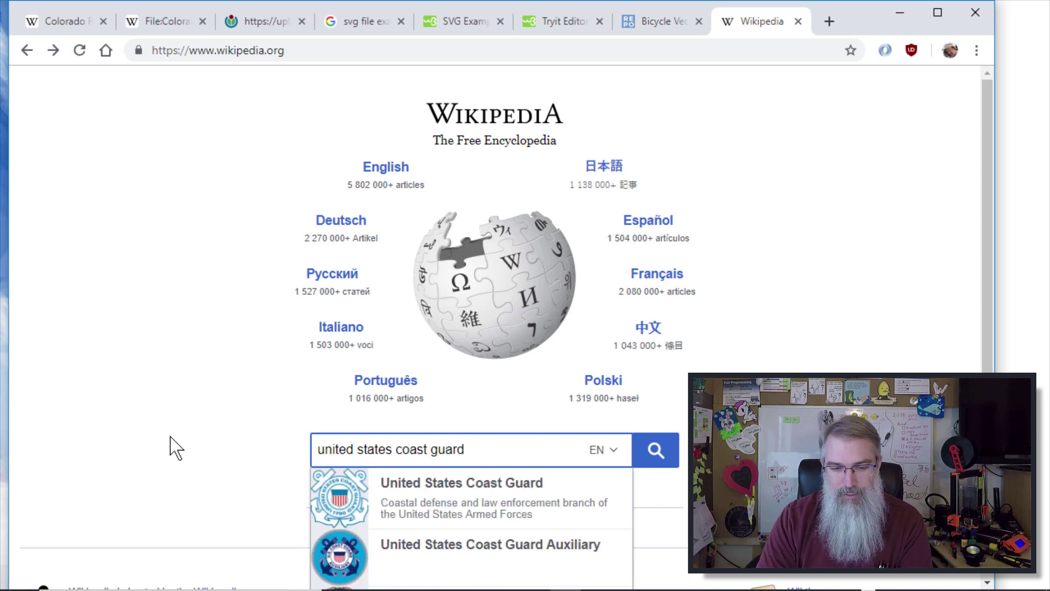
pyautogui.click(346, 496)
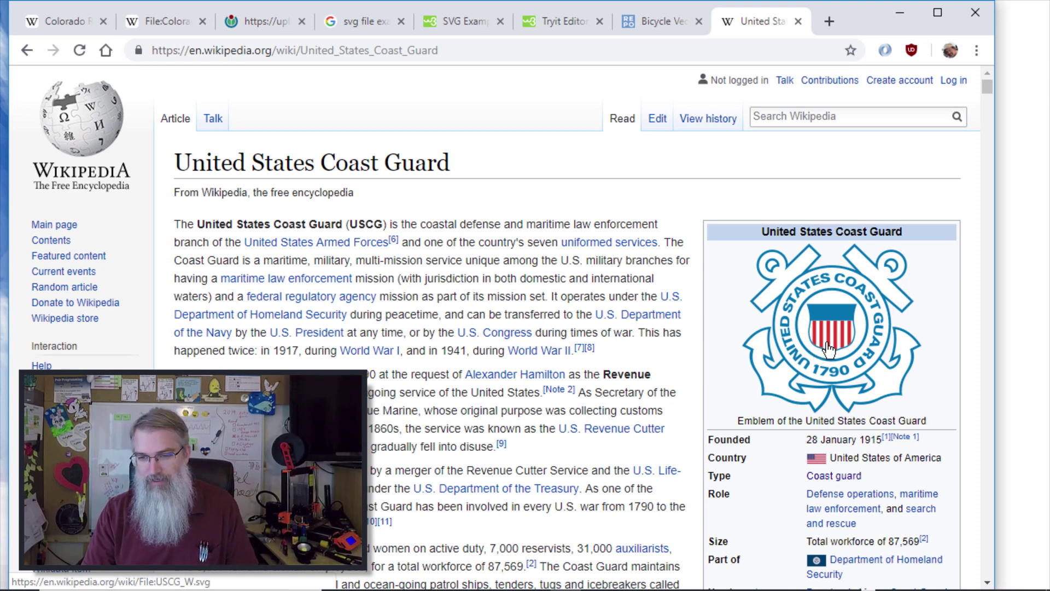
pyautogui.click(829, 348)
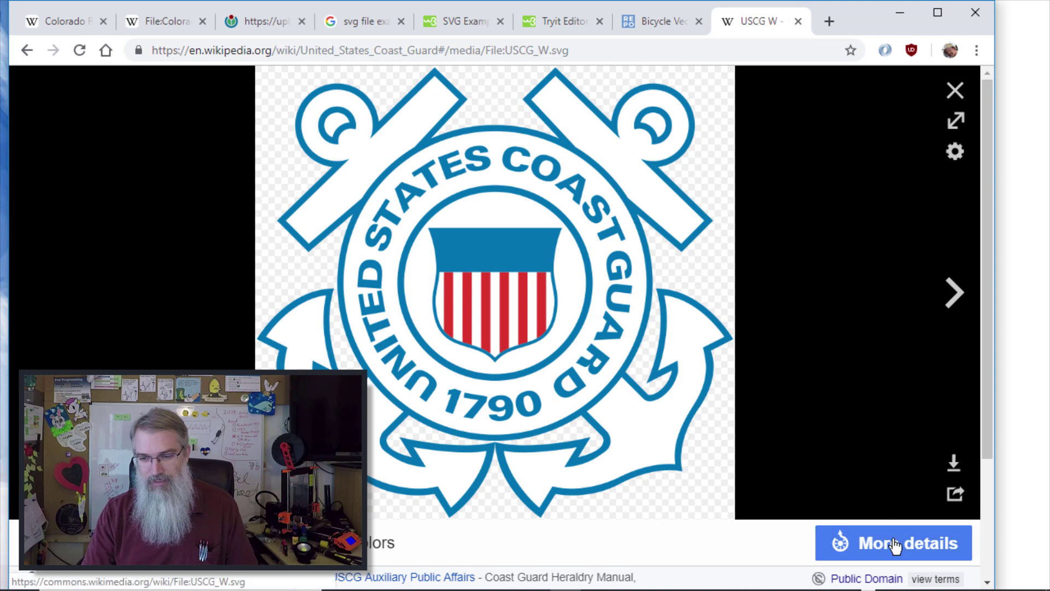
pyautogui.click(893, 545)
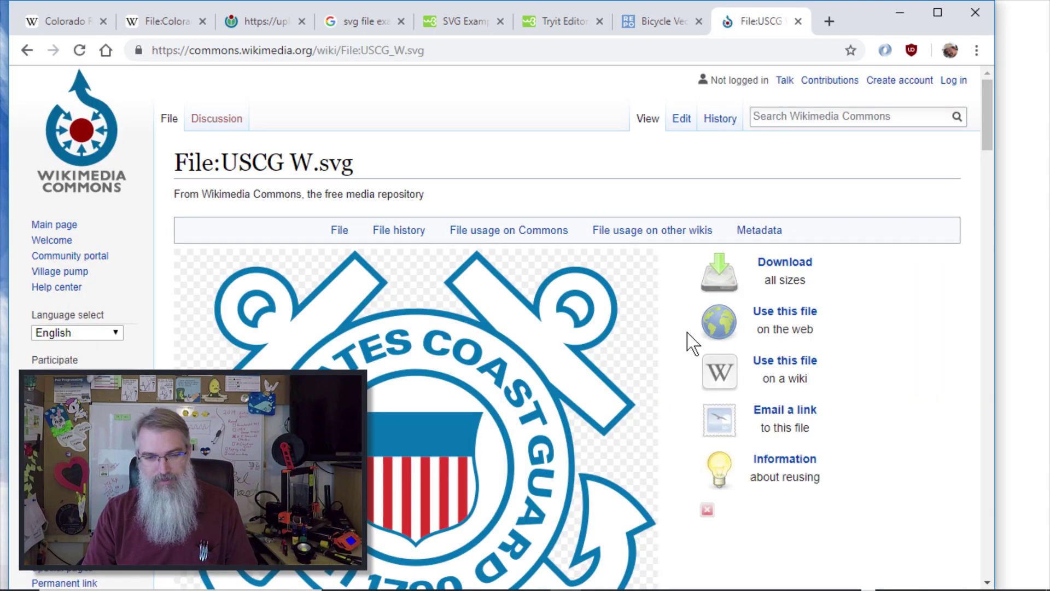
pyautogui.scroll(-3, 690, 342)
pyautogui.scroll(-1, 437, 372)
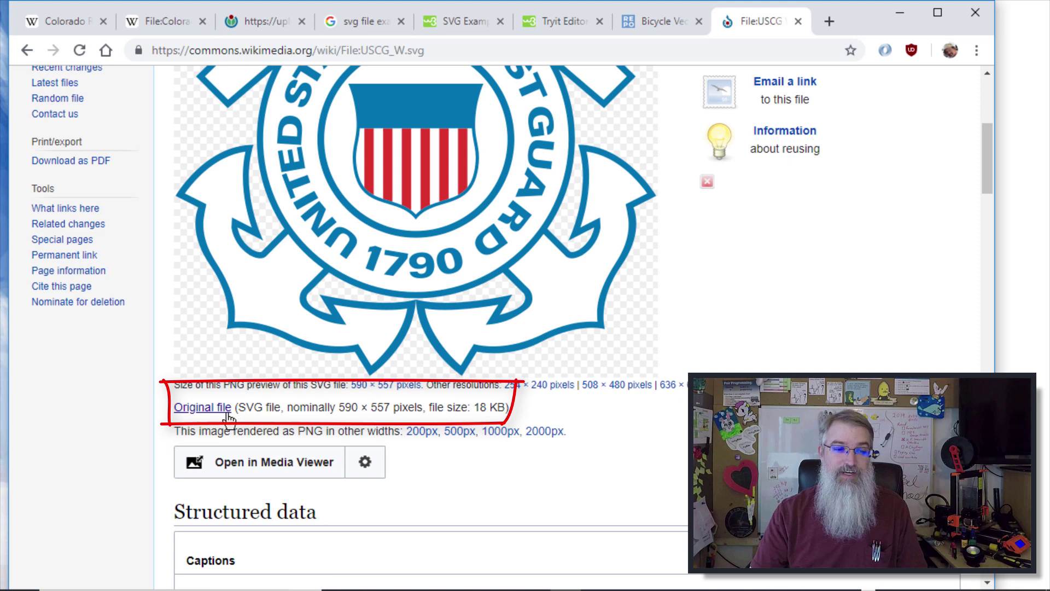
pyautogui.click(229, 419)
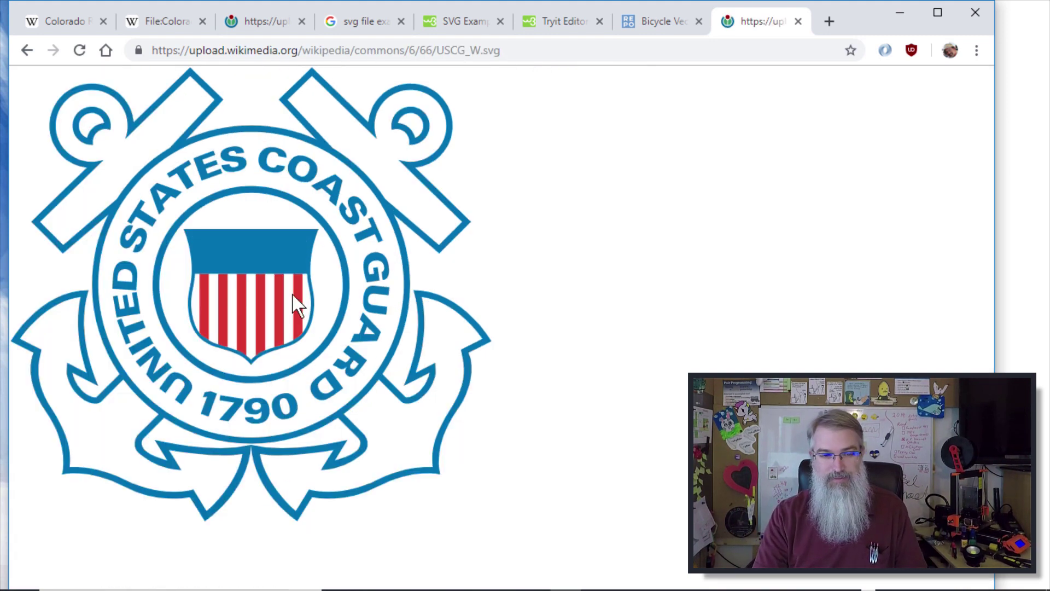
pyautogui.keyDown('ctrl'); pyautogui.scroll(9, 292, 294); pyautogui.keyUp('ctrl')
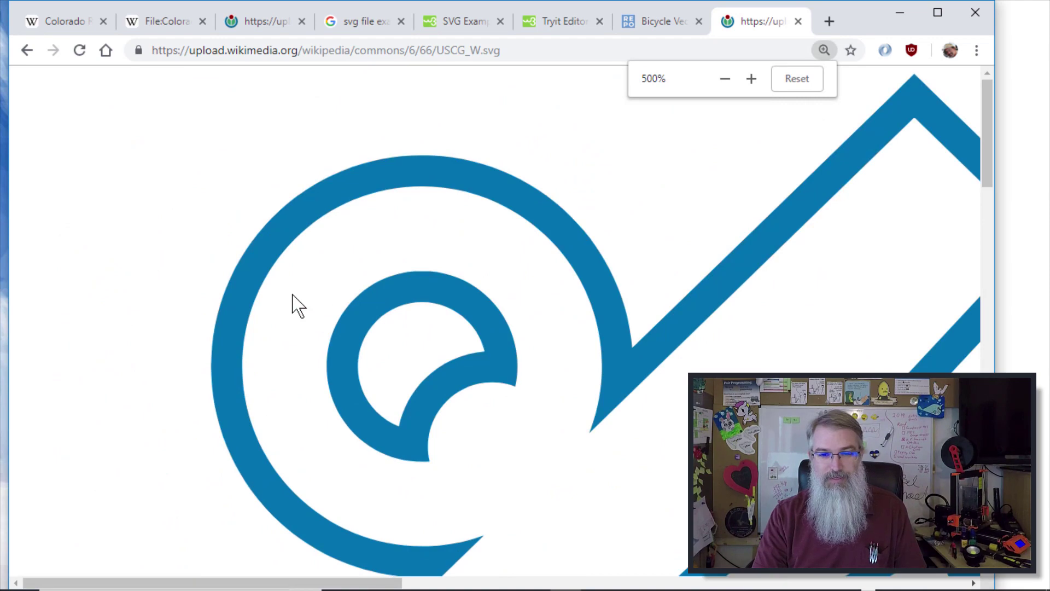
pyautogui.keyDown('ctrl'); pyautogui.scroll(-9, 293, 295); pyautogui.keyUp('ctrl')
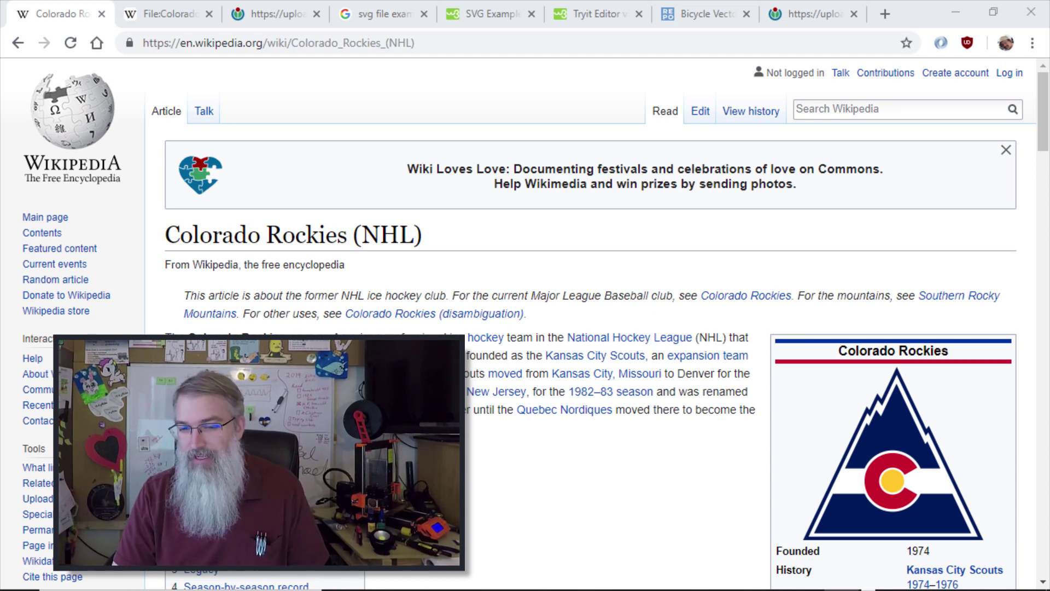
# Open the original SVG file of the Colorado Rockies infobox logo.
pyautogui.scroll(-3, 625, 489)
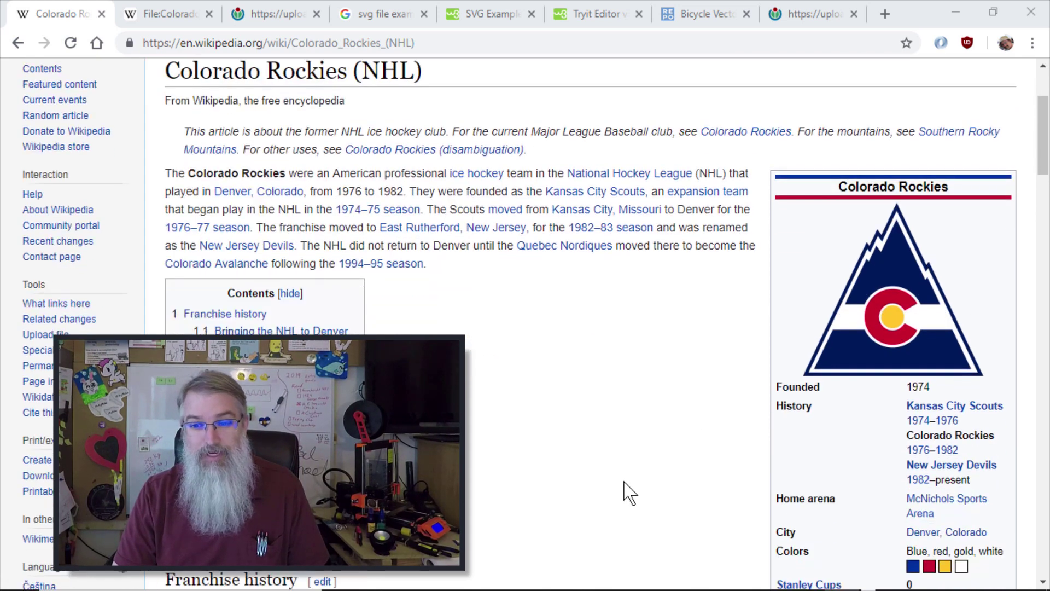
pyautogui.click(895, 280)
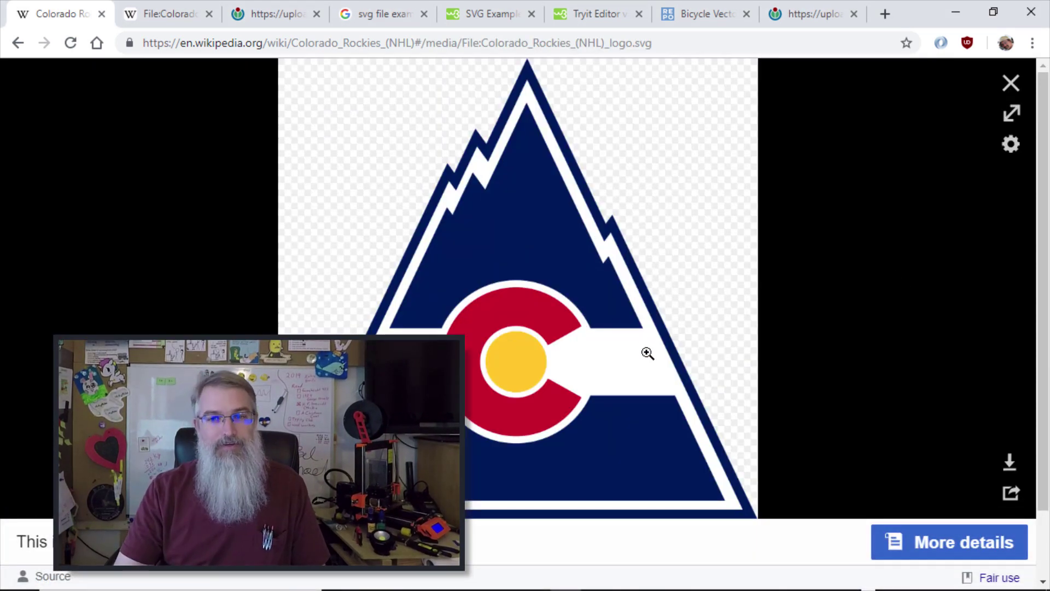
pyautogui.click(928, 546)
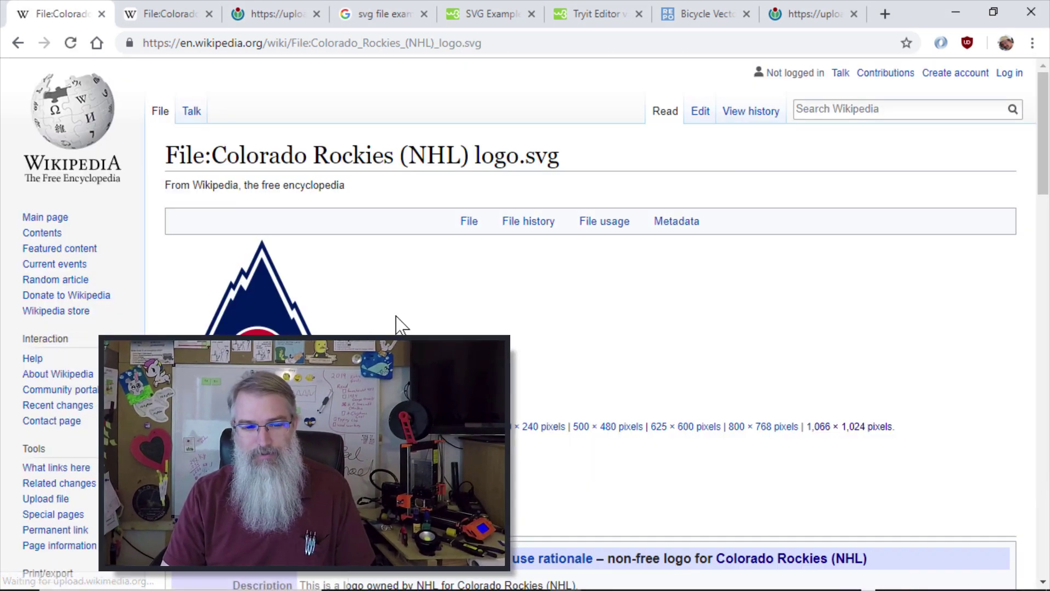
pyautogui.scroll(-3, 399, 330)
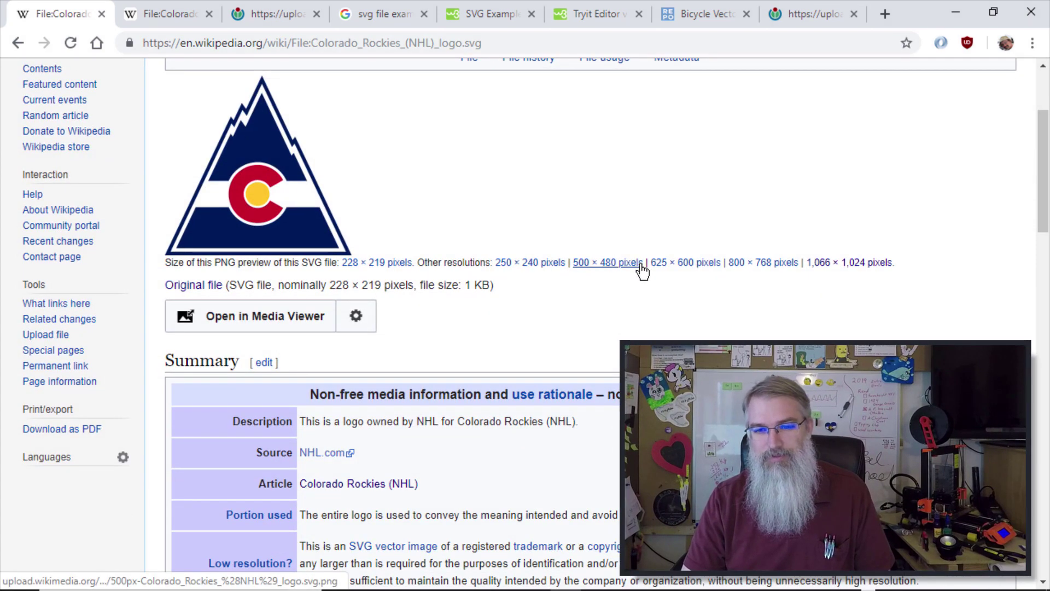
pyautogui.click(202, 288)
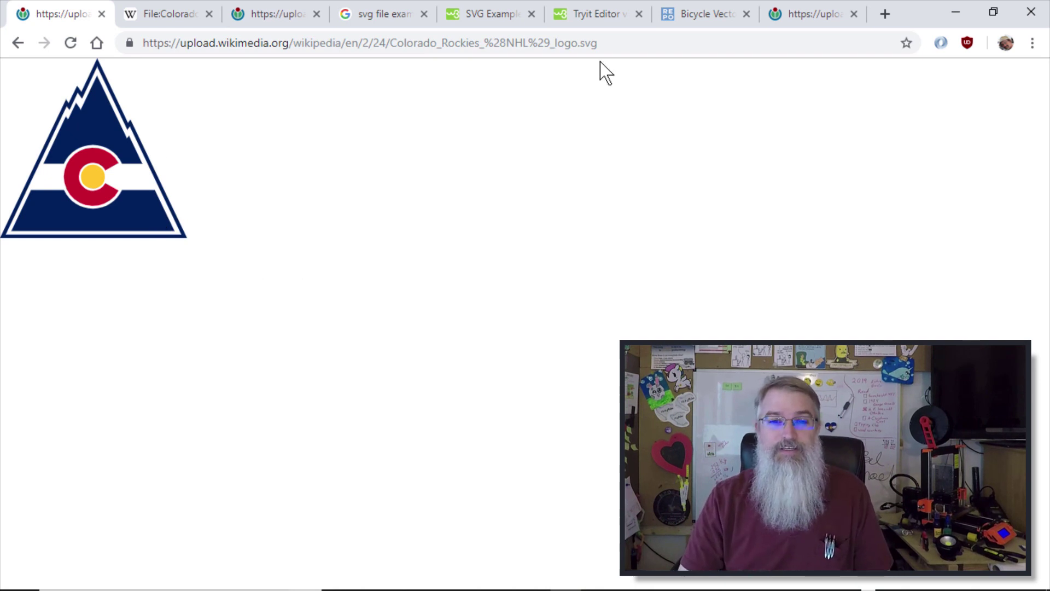
pyautogui.click(583, 45)
pyautogui.click(581, 45)
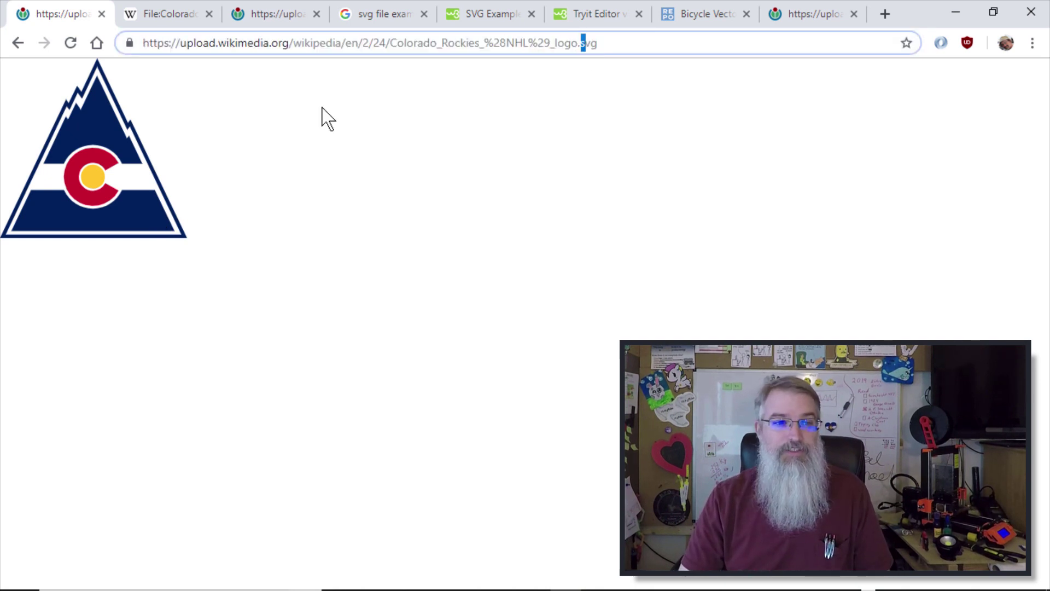
# Save the logo to the Desktop as Colorado_Rockies_(NHL)_logo.svg.
pyautogui.rightClick(101, 147)
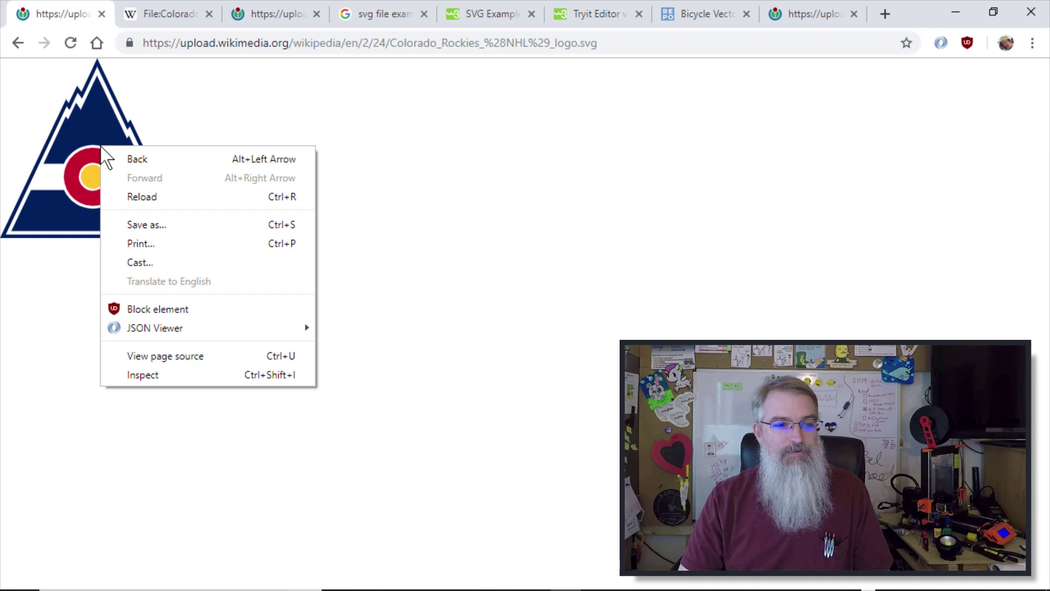
pyautogui.click(139, 225)
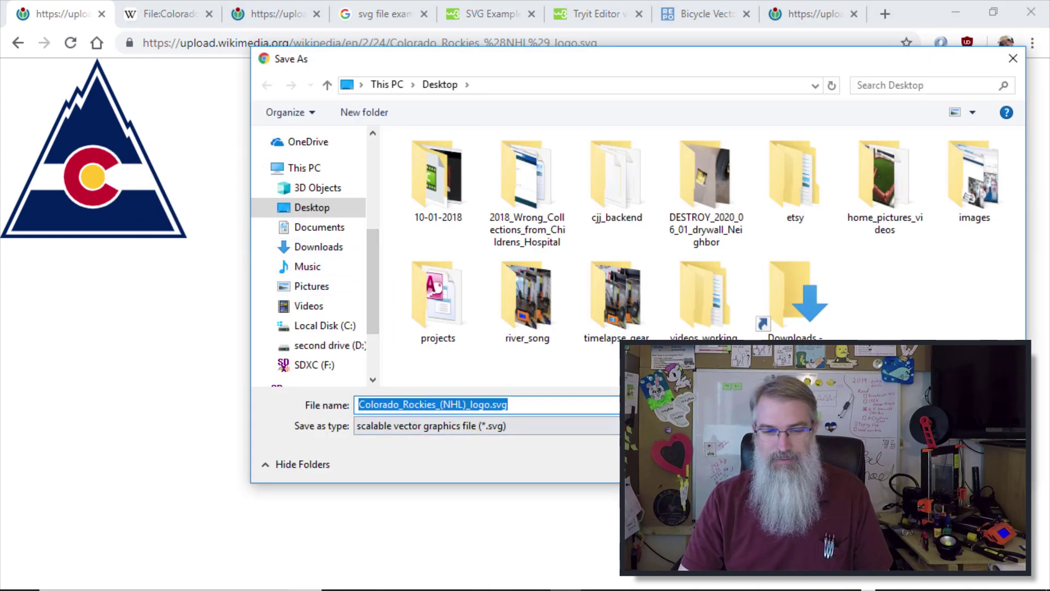
pyautogui.press('Return')
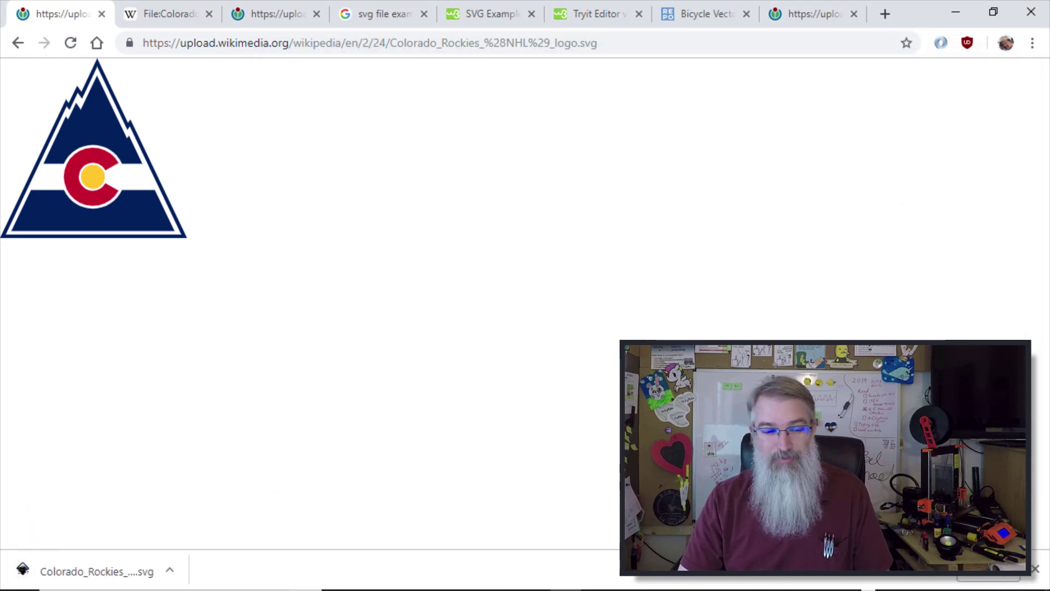
pyautogui.click(868, 585)
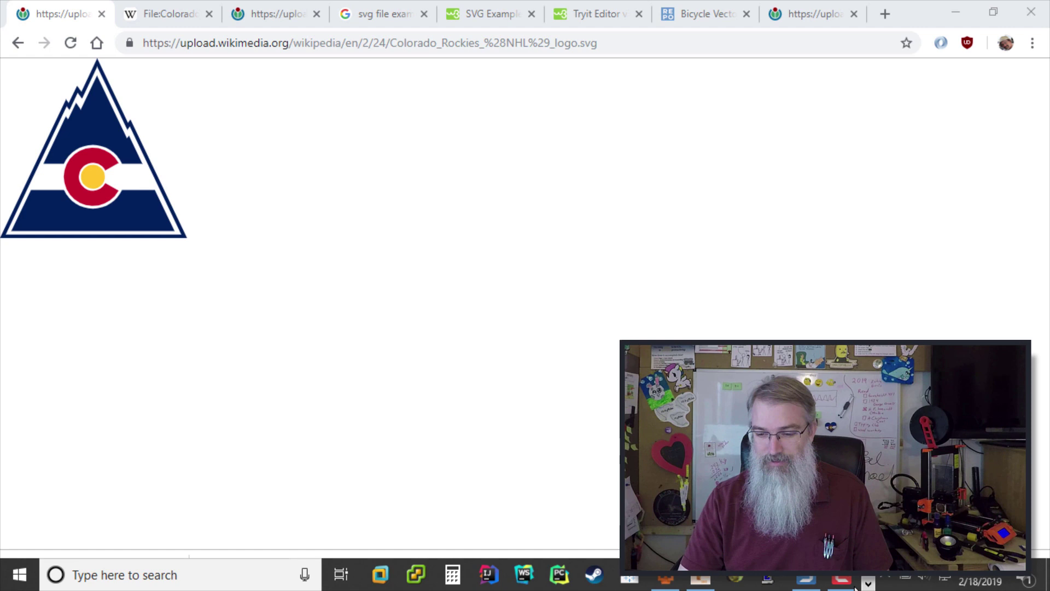
# Add a new component to the unsaved Fusion 360 design.
pyautogui.click(705, 584)
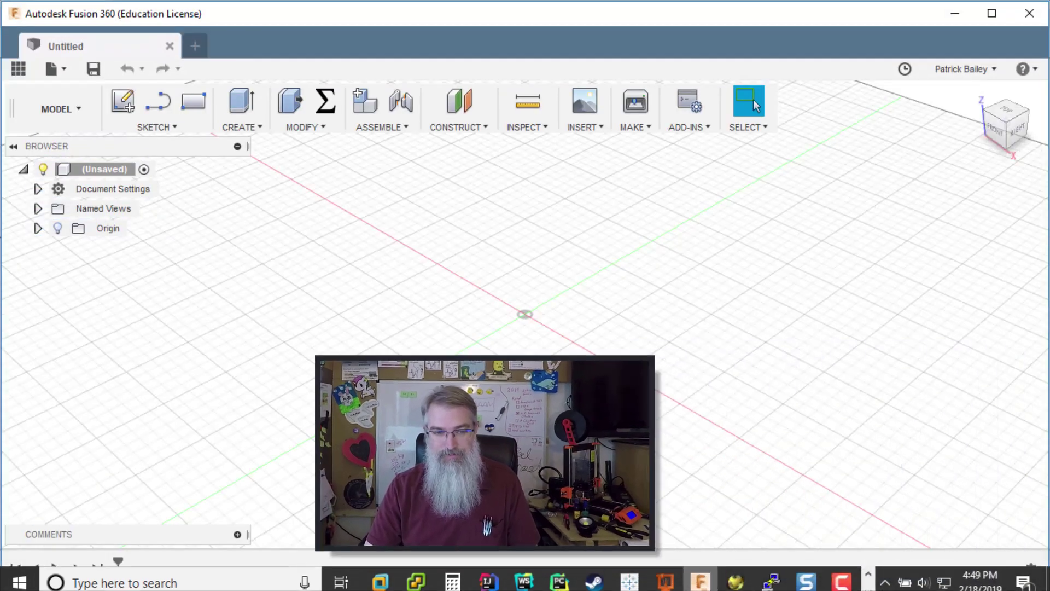
pyautogui.rightClick(114, 171)
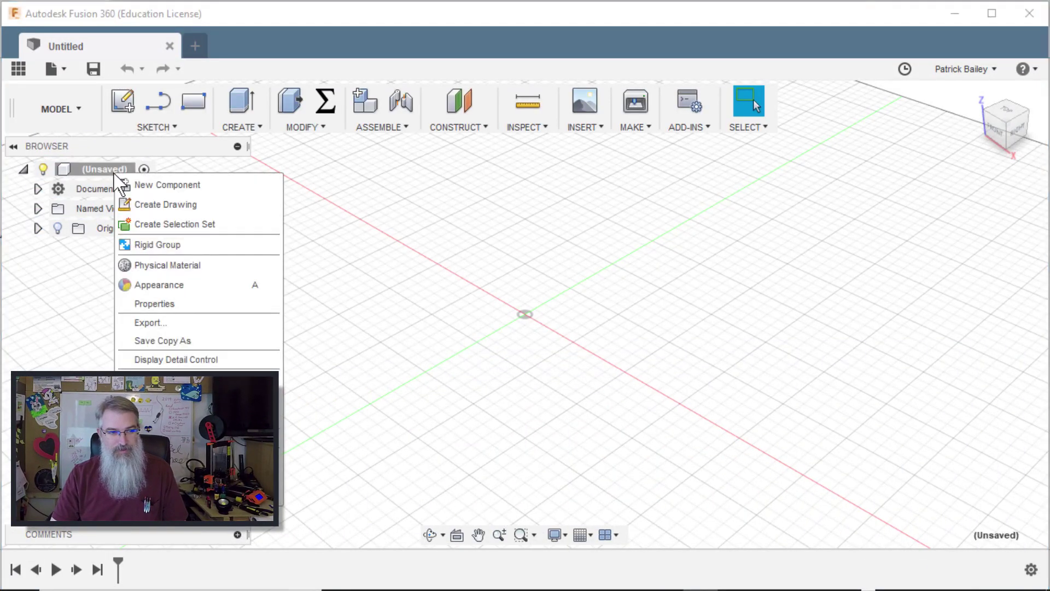
pyautogui.click(123, 184)
# Rename the new component to rockies_log and check its Origin folder.
pyautogui.click(132, 250)
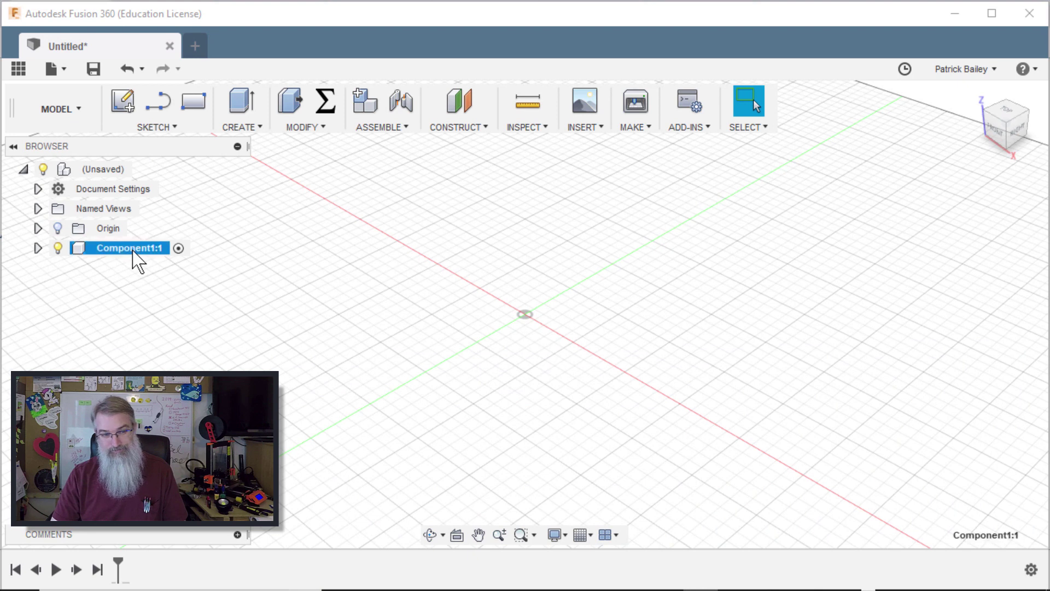
pyautogui.click(132, 250)
pyautogui.write('roc')
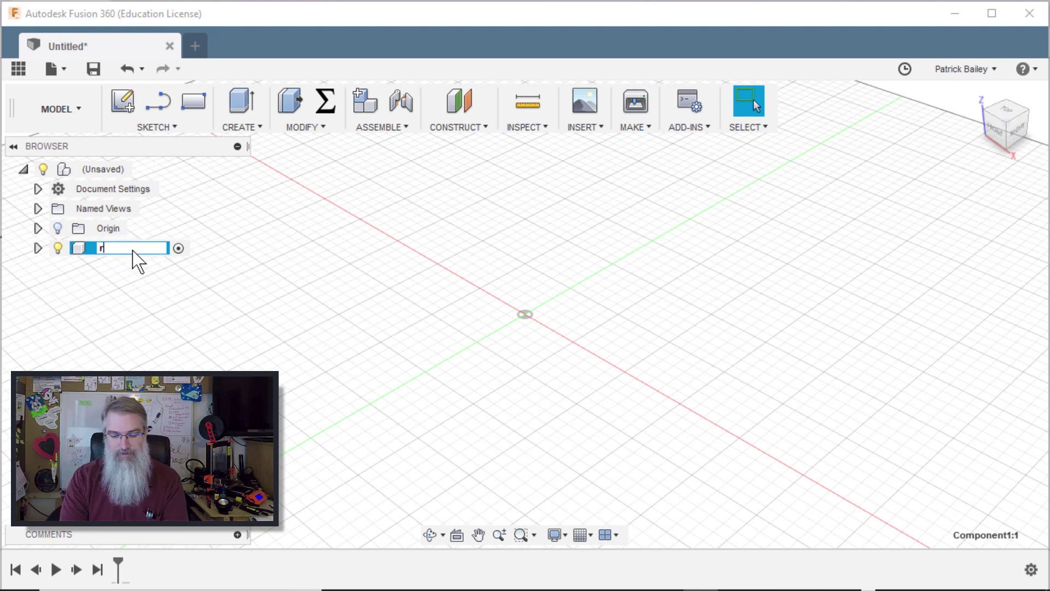
pyautogui.press('BackSpace')
pyautogui.press('BackSpace')
pyautogui.write('ock')
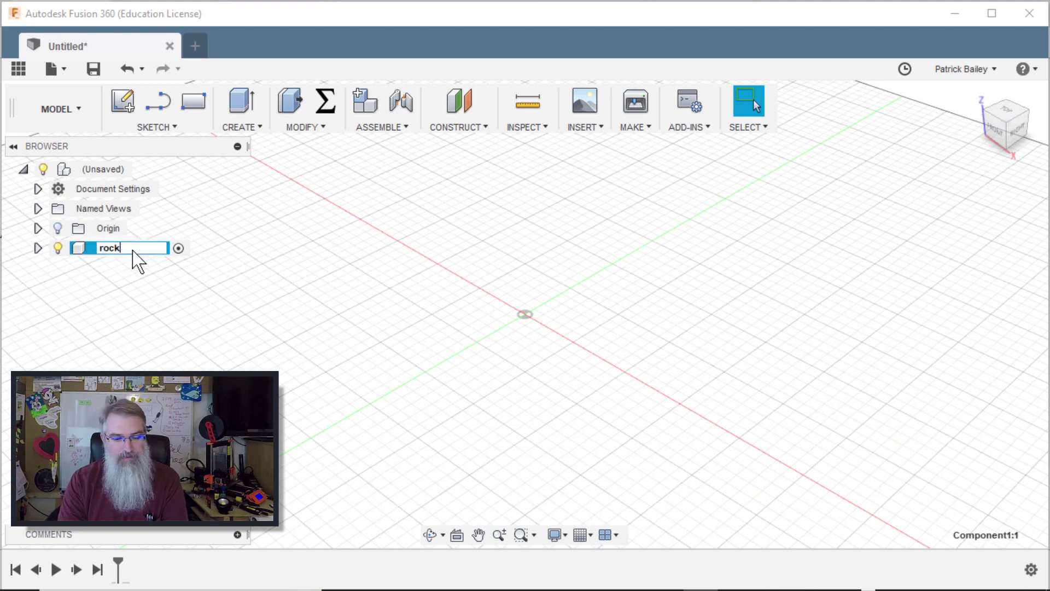
pyautogui.write('ies_log')
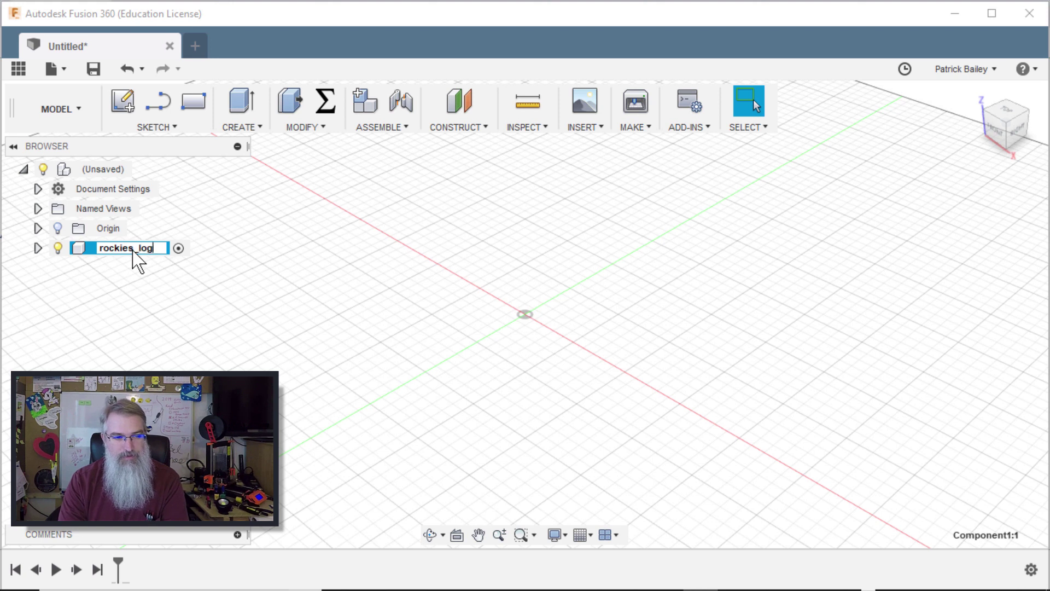
pyautogui.press('Return')
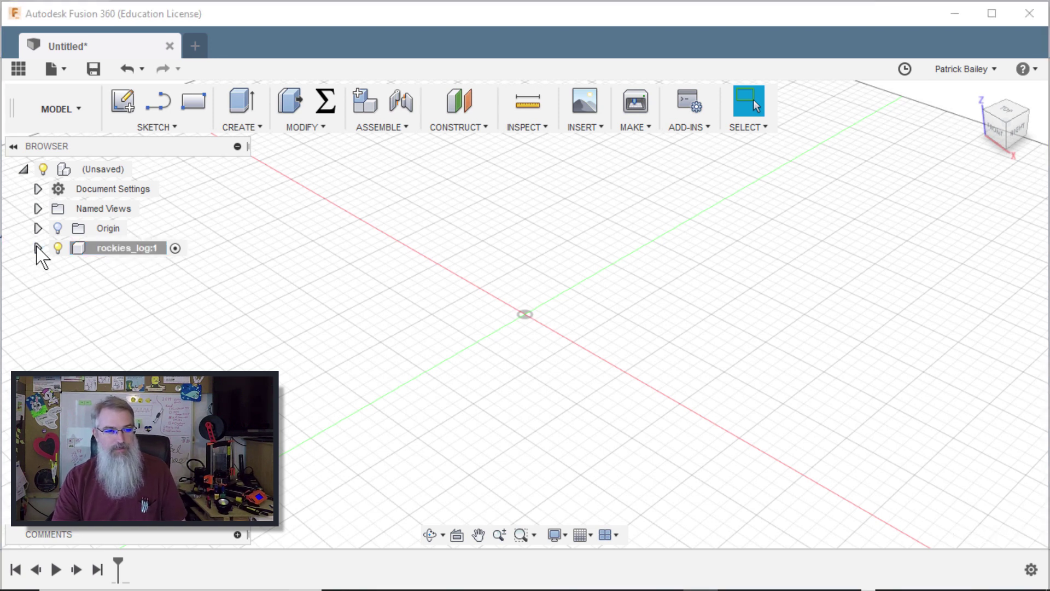
pyautogui.click(38, 247)
pyautogui.click(53, 268)
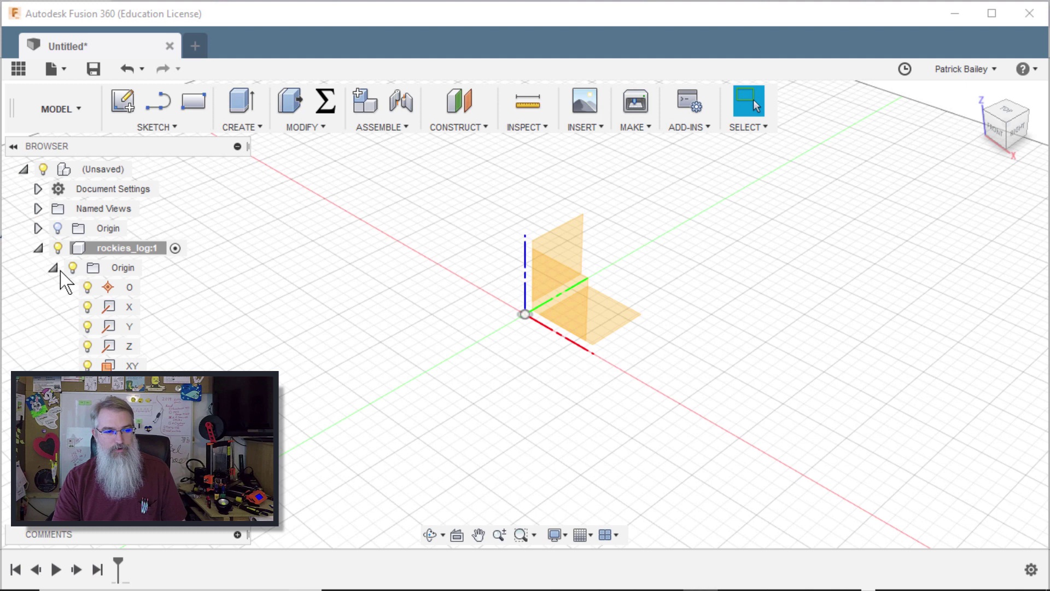
pyautogui.click(53, 267)
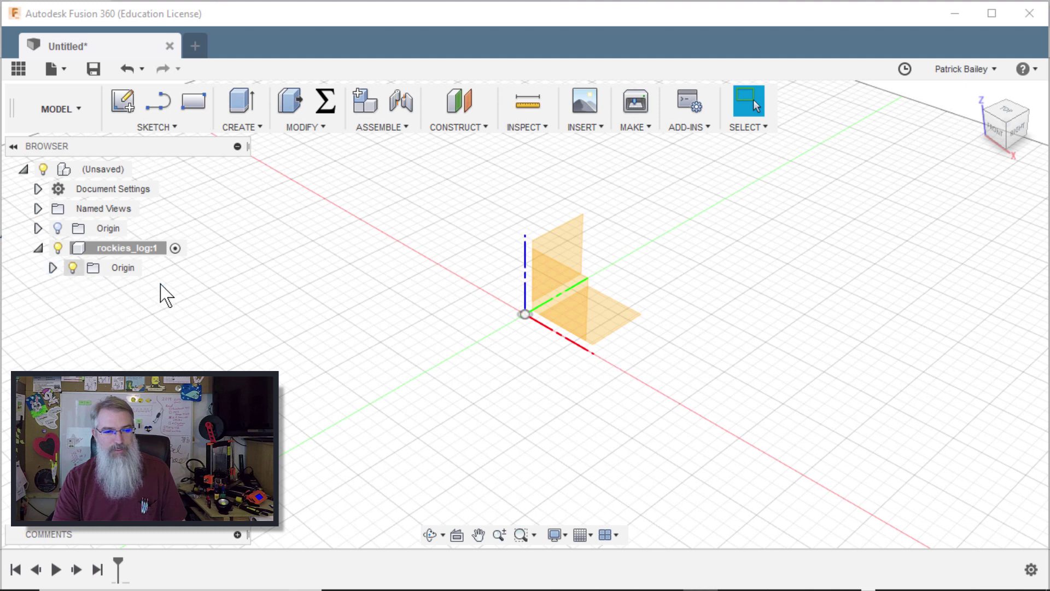
# Start a sketch on the XY plane using the 2-Point Rectangle tool.
pyautogui.rightClick(615, 321)
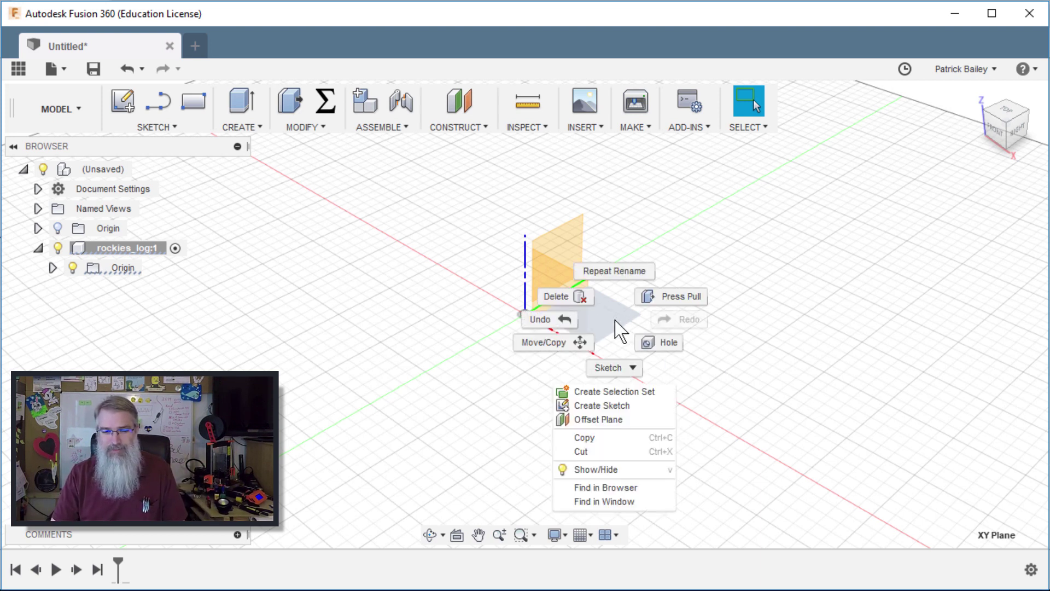
pyautogui.click(623, 405)
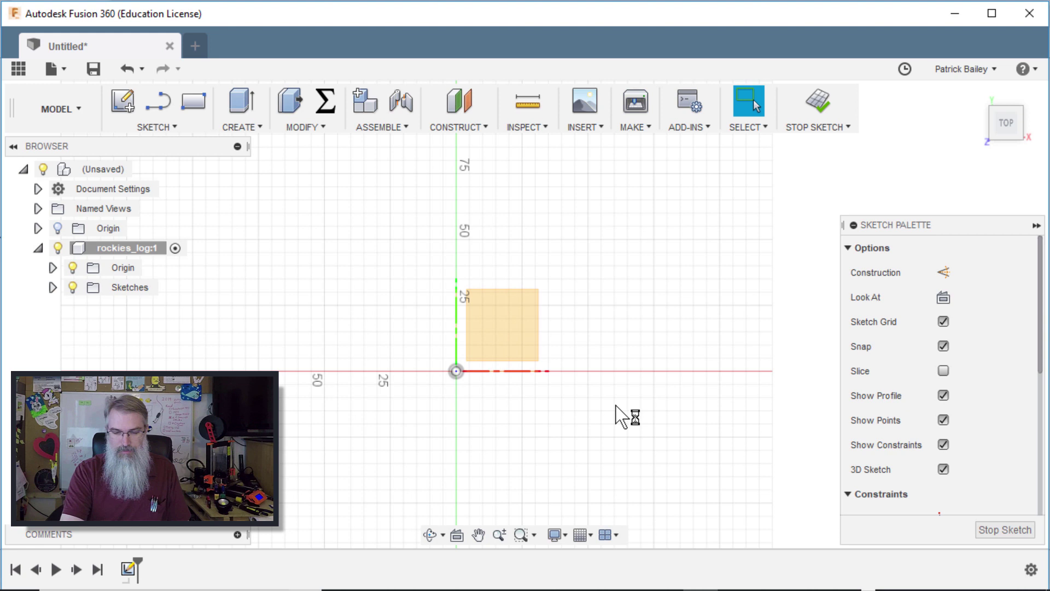
pyautogui.press('s')
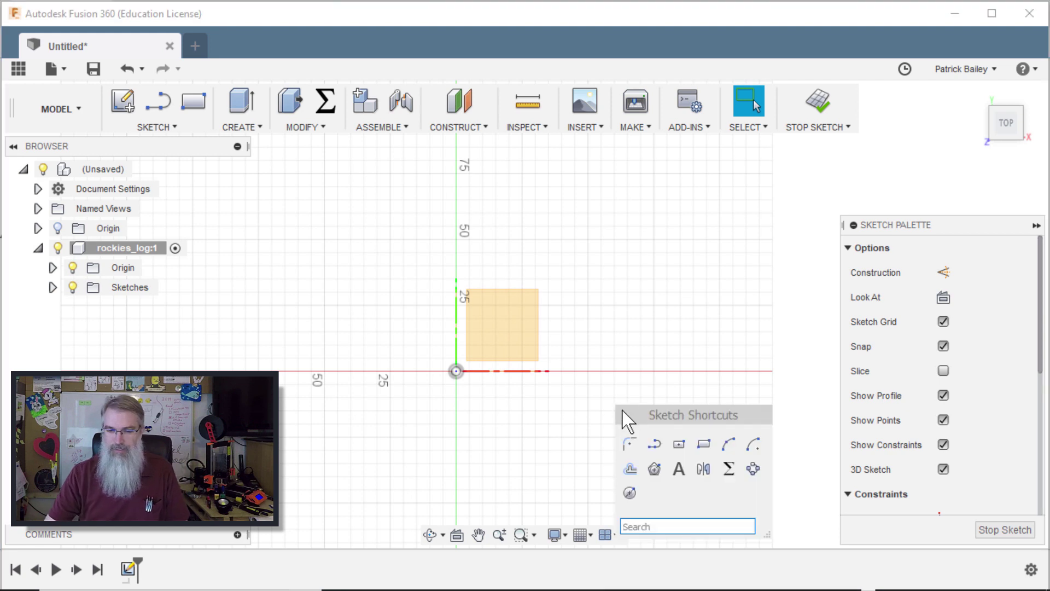
pyautogui.click(704, 443)
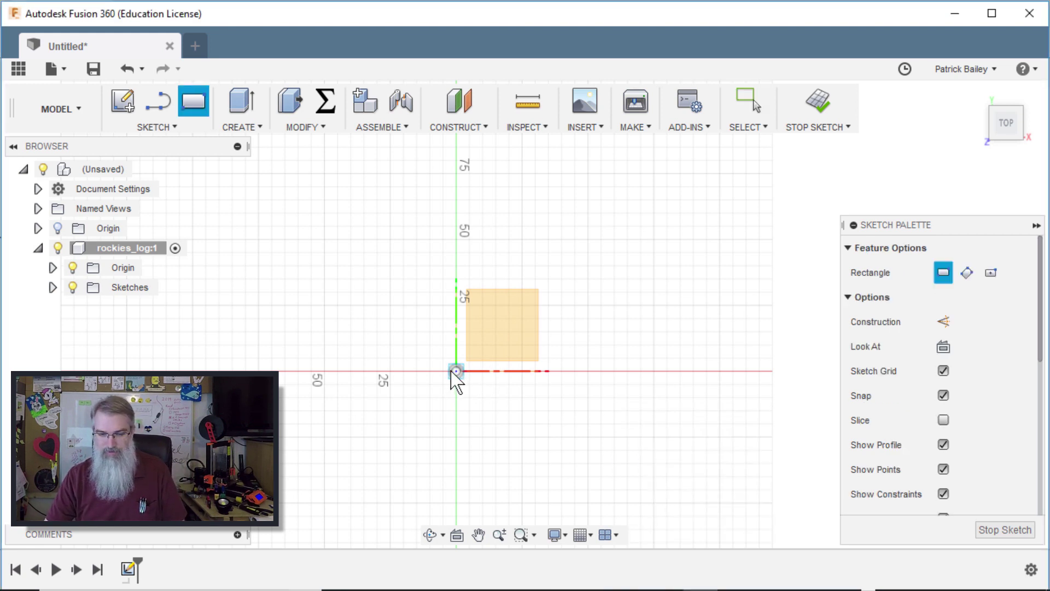
# Draw a 90 × 90 mm square with its corner at the origin.
pyautogui.click(456, 372)
pyautogui.write('90')
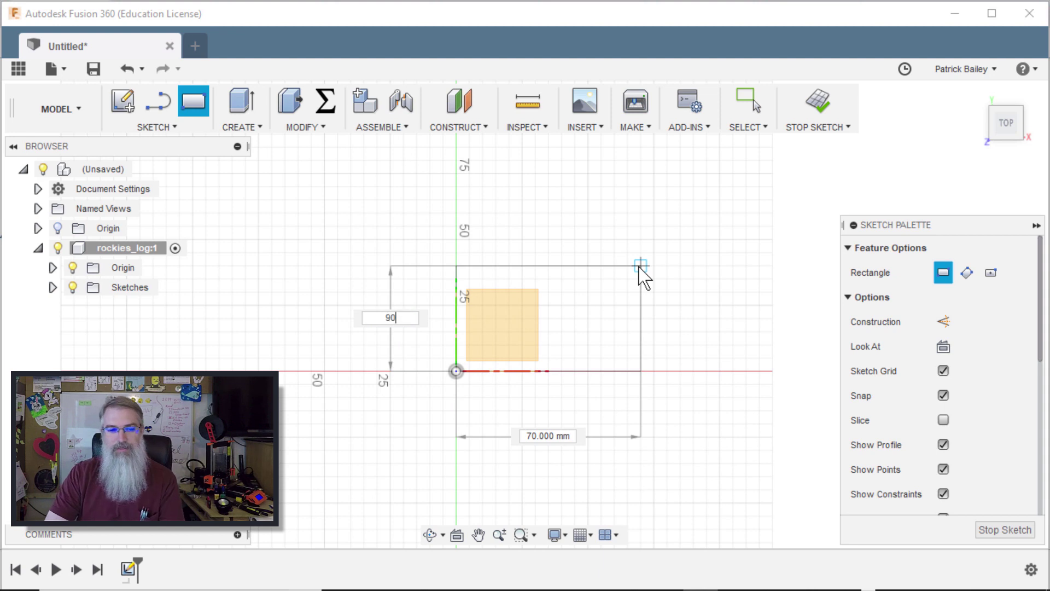
pyautogui.press('Tab')
pyautogui.write('90')
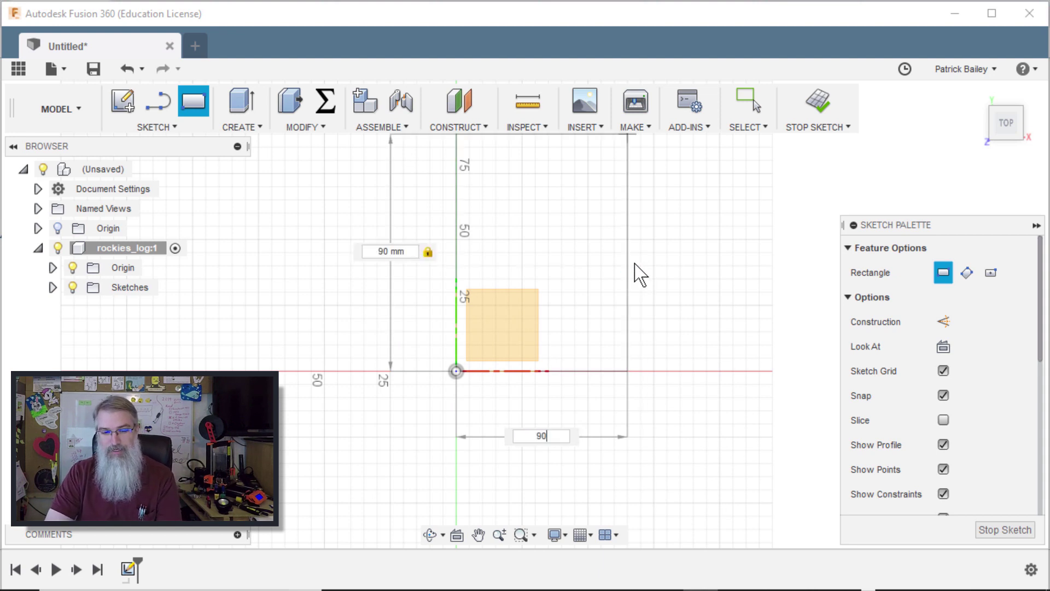
pyautogui.press('Return')
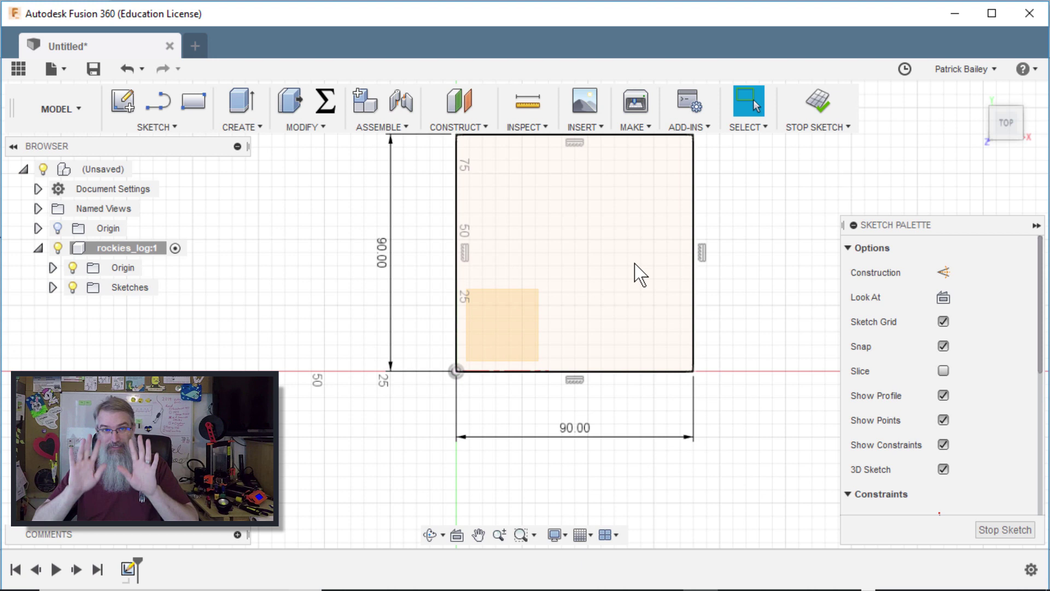
pyautogui.scroll(-2, 733, 213)
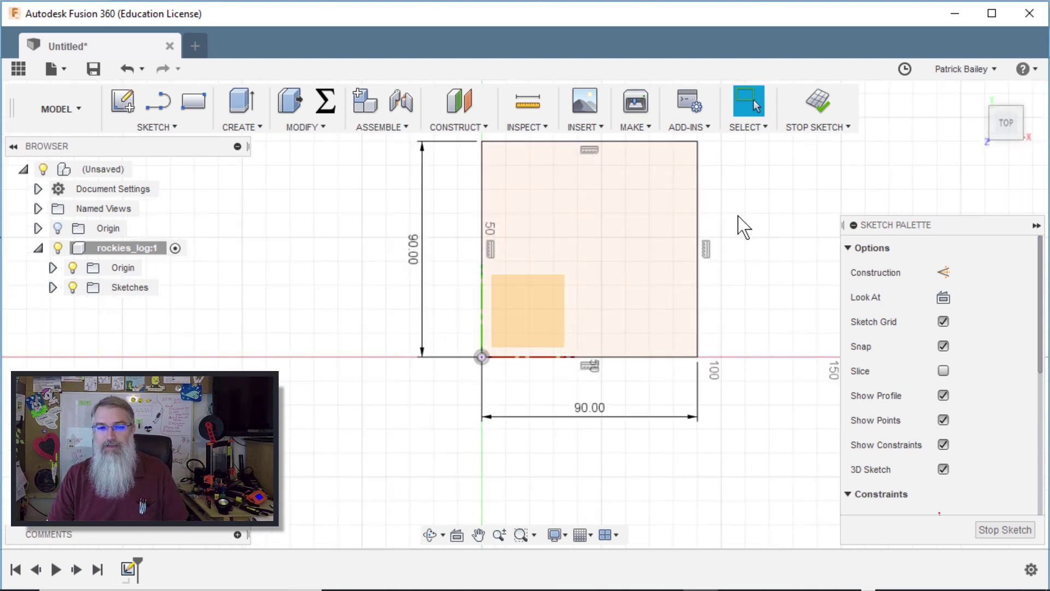
pyautogui.moveTo(738, 222); pyautogui.dragTo(644, 176, button='middle')
# Insert Colorado_Rockies_(NHL)_logo.svg from the Desktop into the sketch.
pyautogui.click(583, 128)
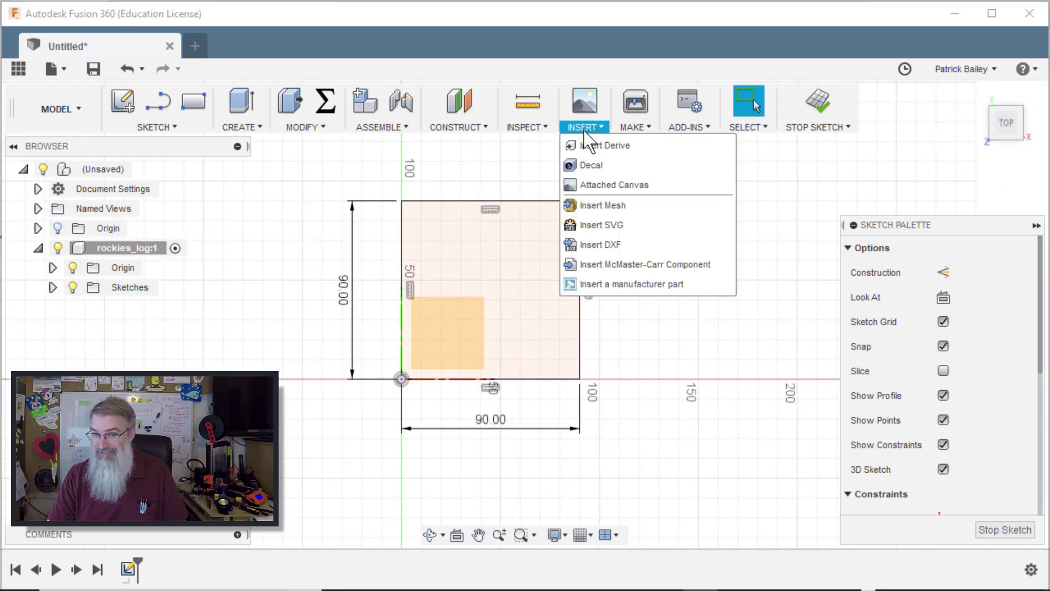
pyautogui.click(614, 229)
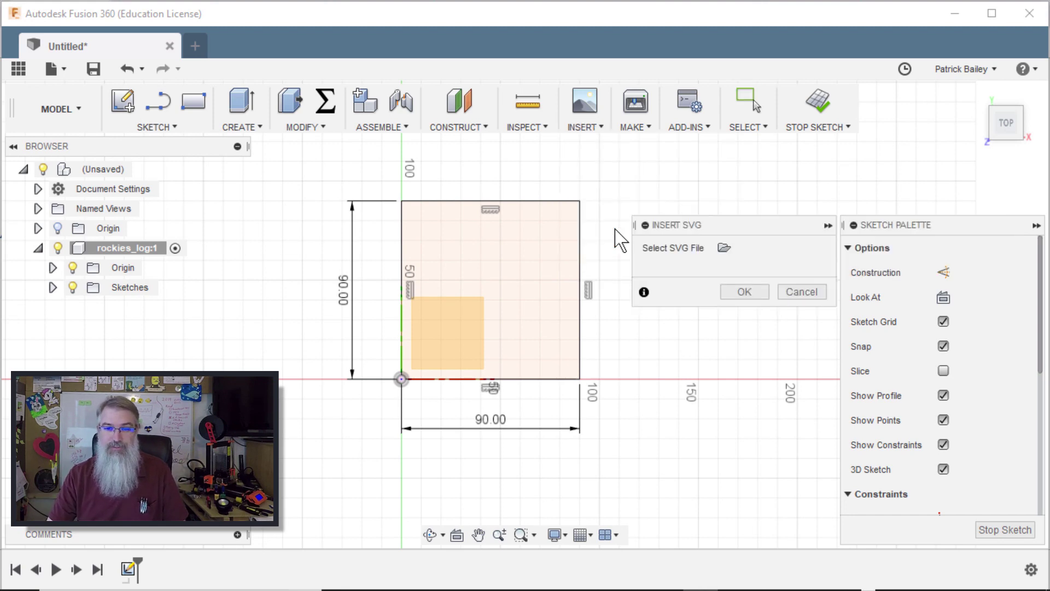
pyautogui.click(724, 250)
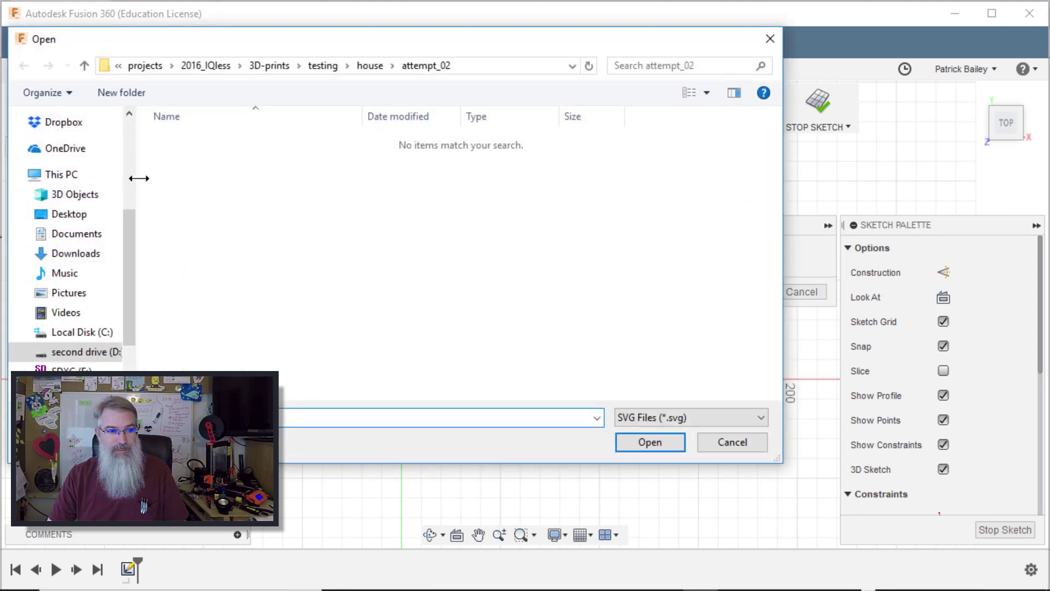
pyautogui.scroll(4, 131, 166)
pyautogui.click(92, 169)
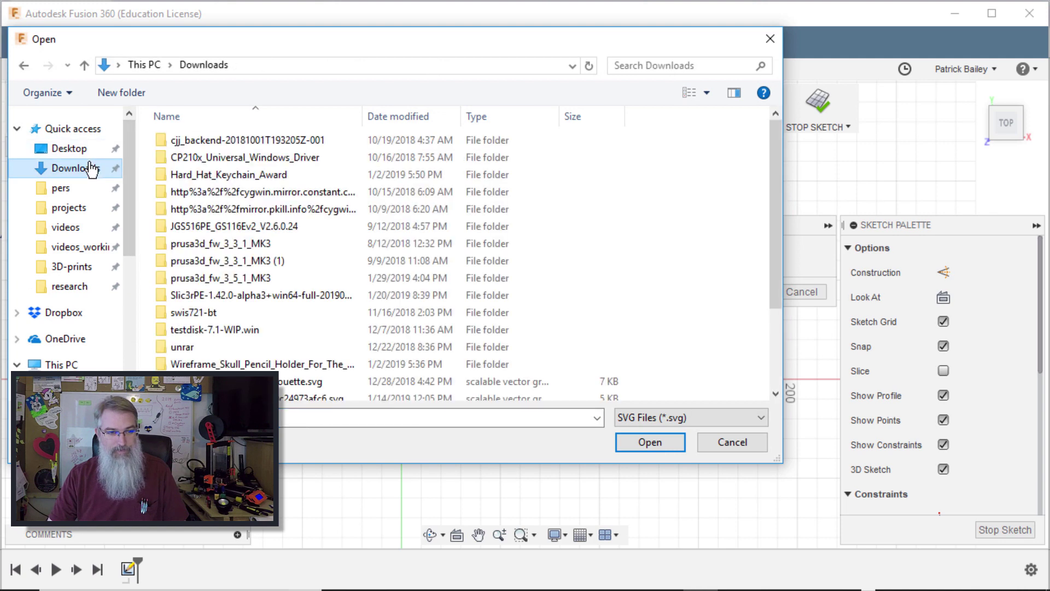
pyautogui.scroll(-2, 197, 350)
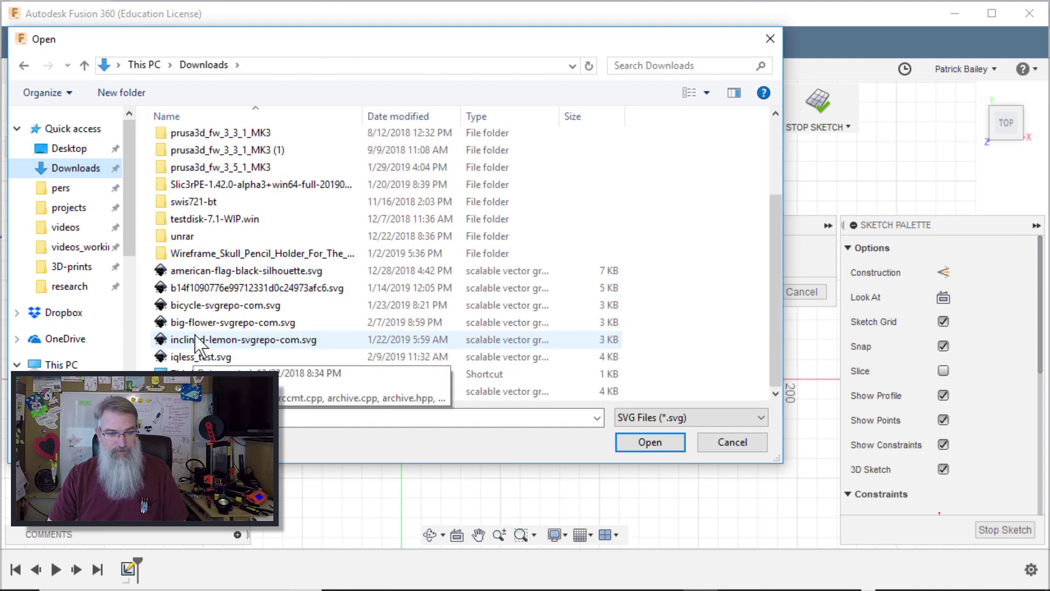
pyautogui.click(70, 148)
pyautogui.click(563, 306)
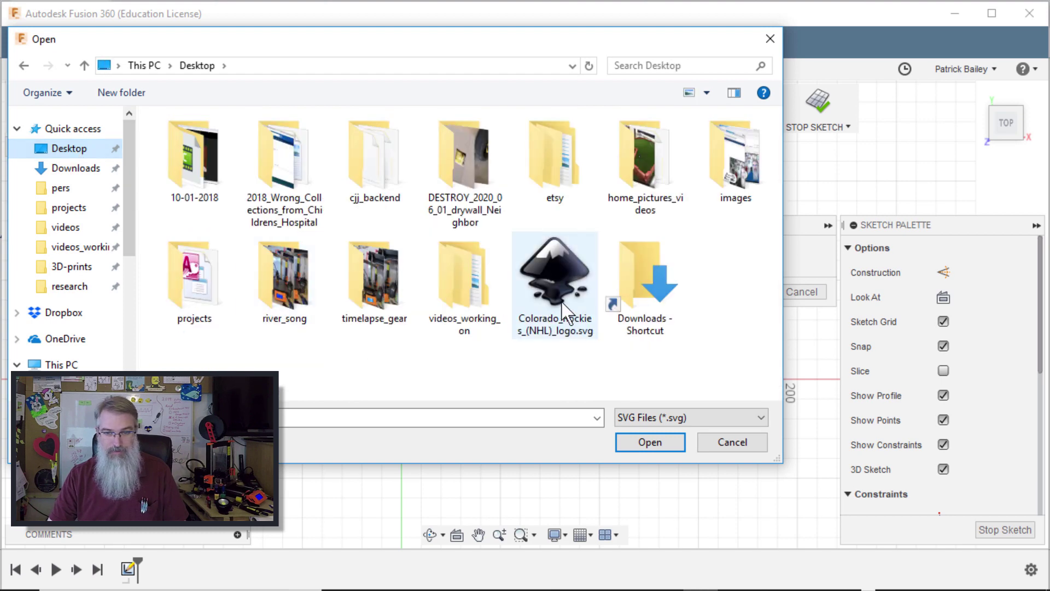
pyautogui.click(641, 441)
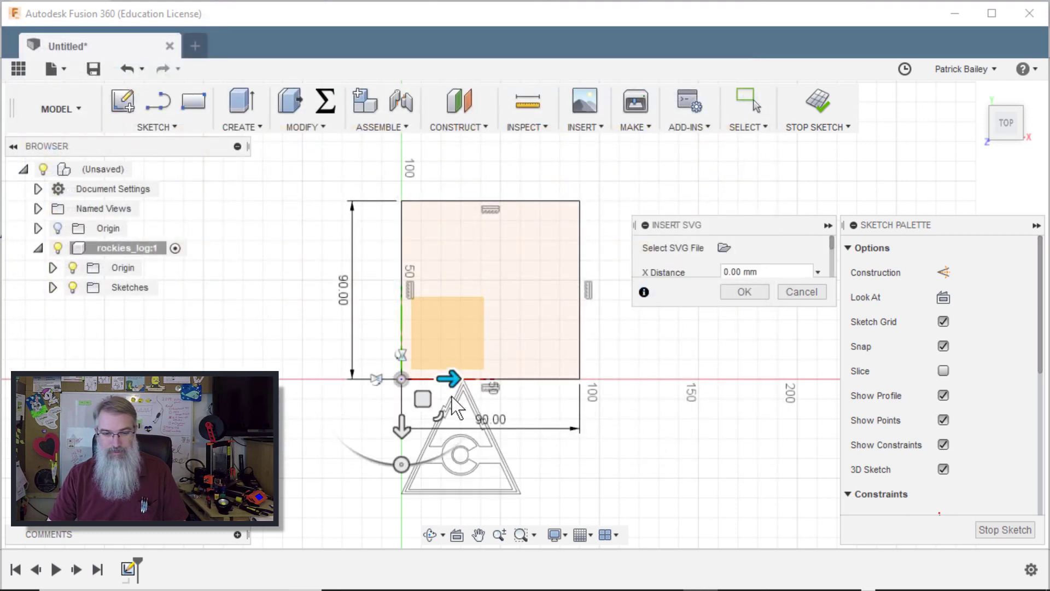
# Place the logo onto the 90 mm square, then delete the square's four edges.
pyautogui.moveTo(423, 399); pyautogui.dragTo(428, 230)
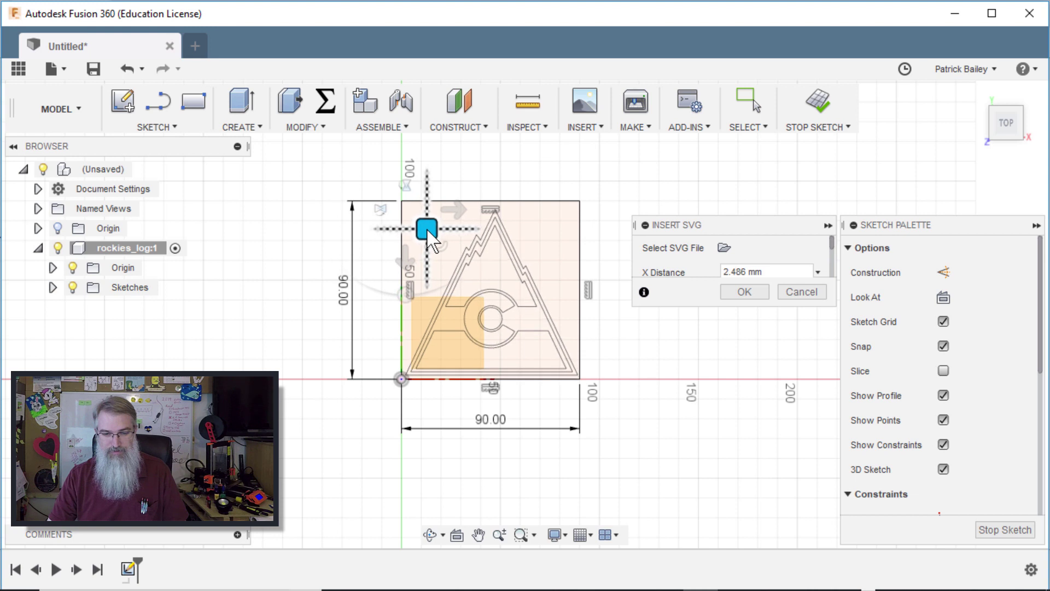
pyautogui.click(741, 292)
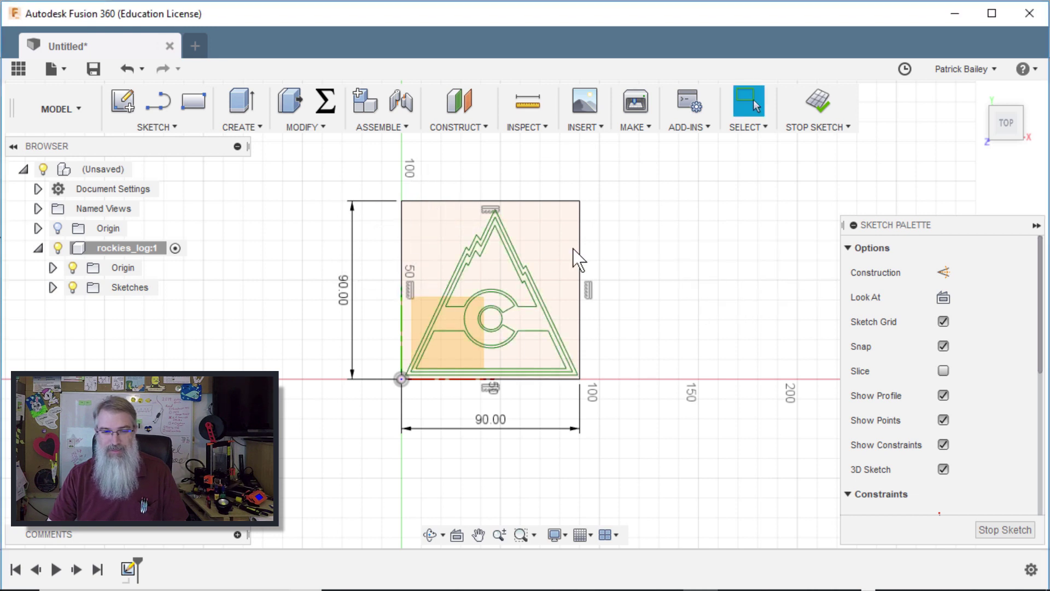
pyautogui.click(559, 201)
pyautogui.press('Delete')
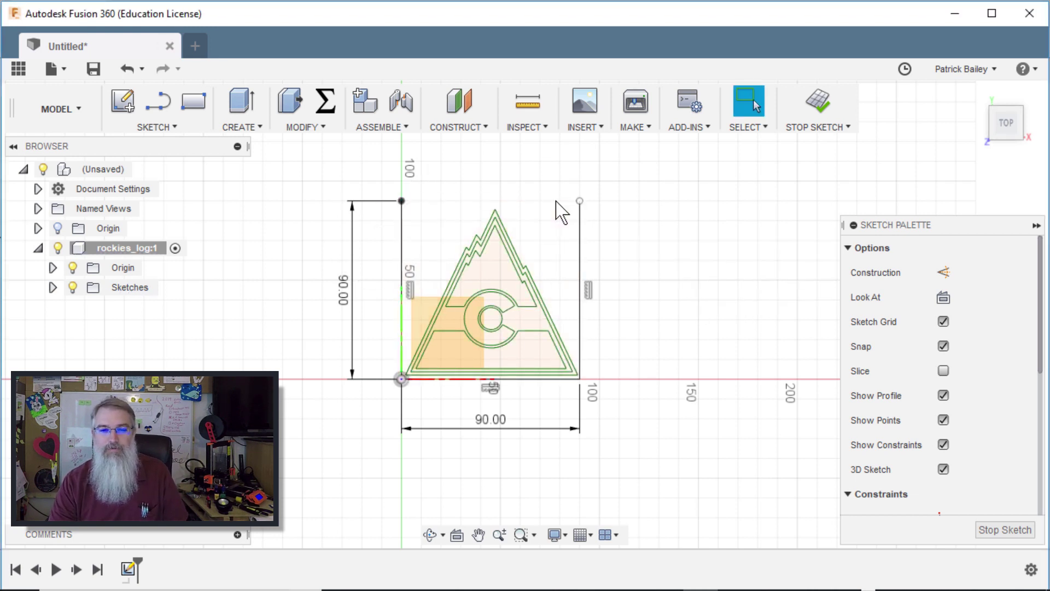
pyautogui.click(580, 222)
pyautogui.press('Delete')
pyautogui.click(402, 222)
pyautogui.press('Delete')
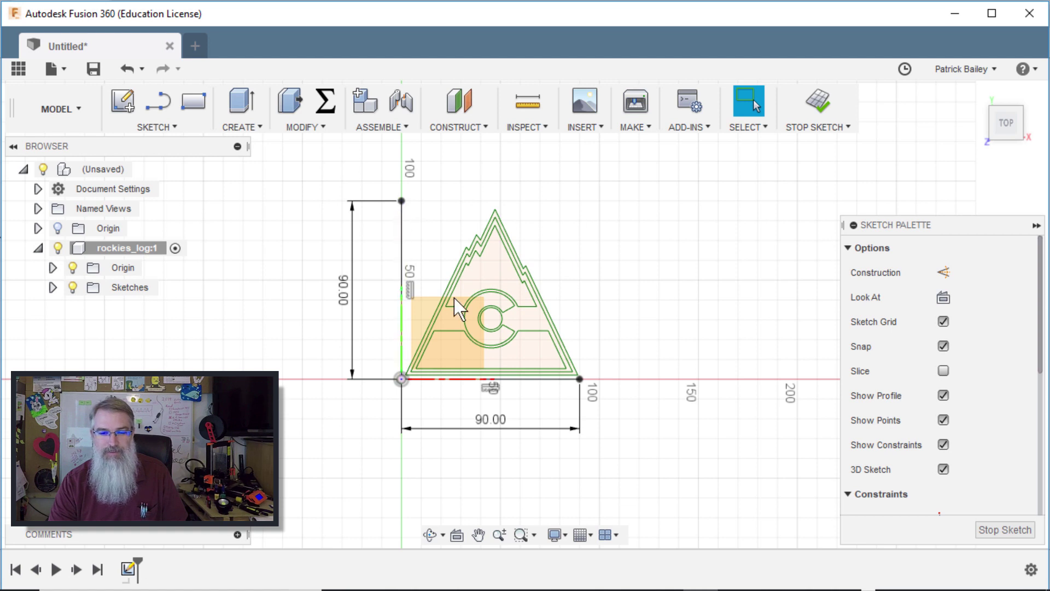
pyautogui.click(561, 379)
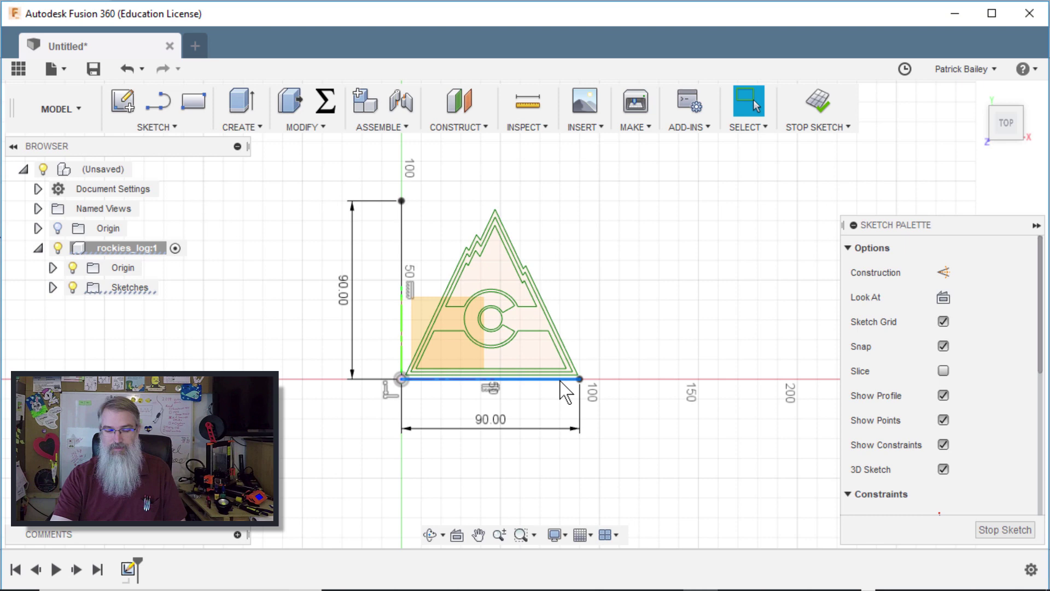
pyautogui.press('Delete')
# Bring the Chrome window with the logo SVG to the front.
pyautogui.scroll(4, 602, 304)
pyautogui.moveTo(602, 304); pyautogui.dragTo(675, 313, button='middle')
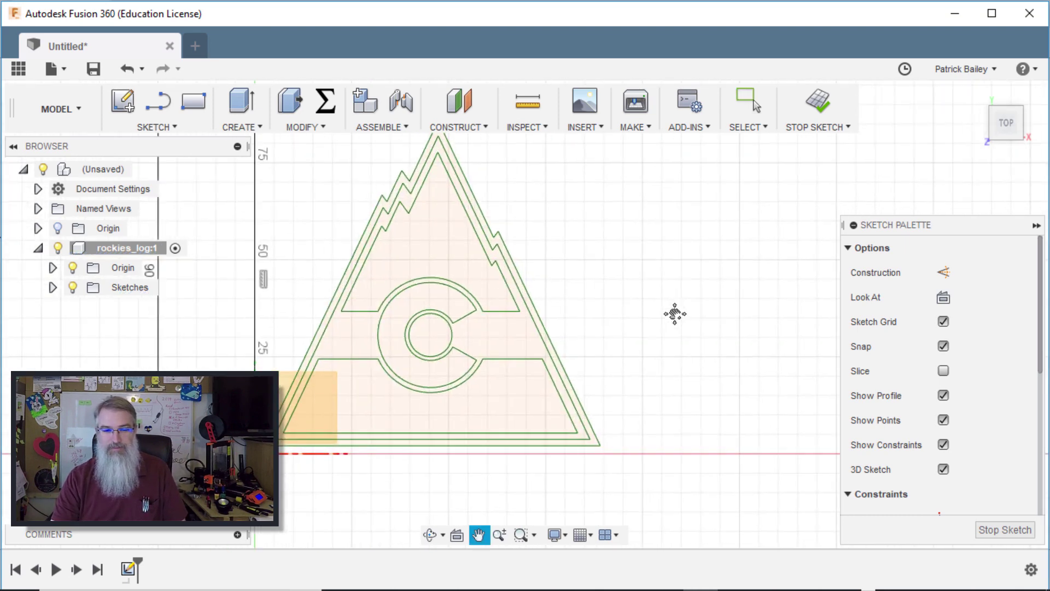
pyautogui.press('Escape')
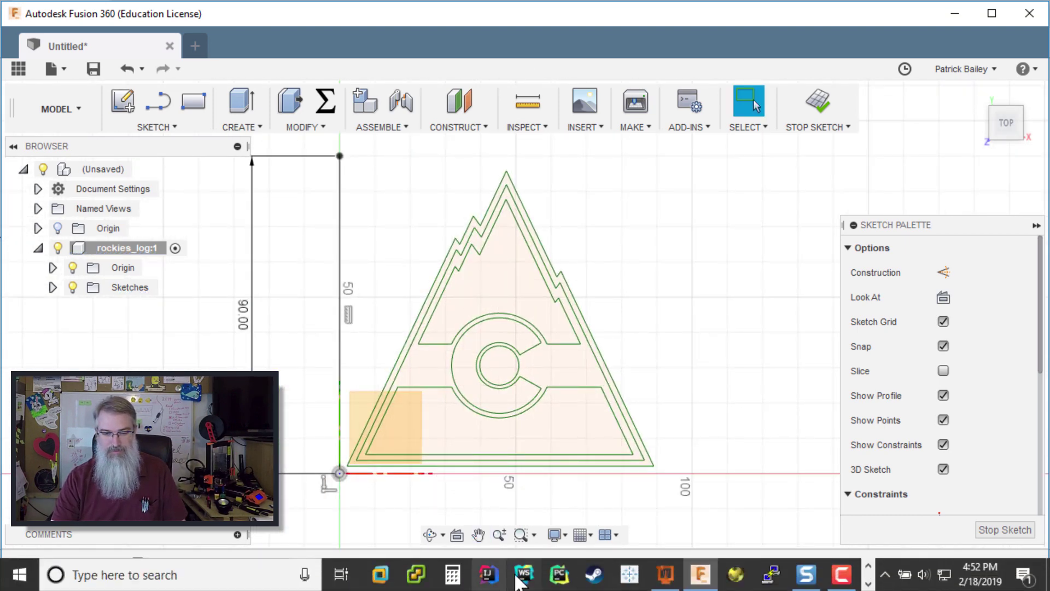
pyautogui.click(868, 566)
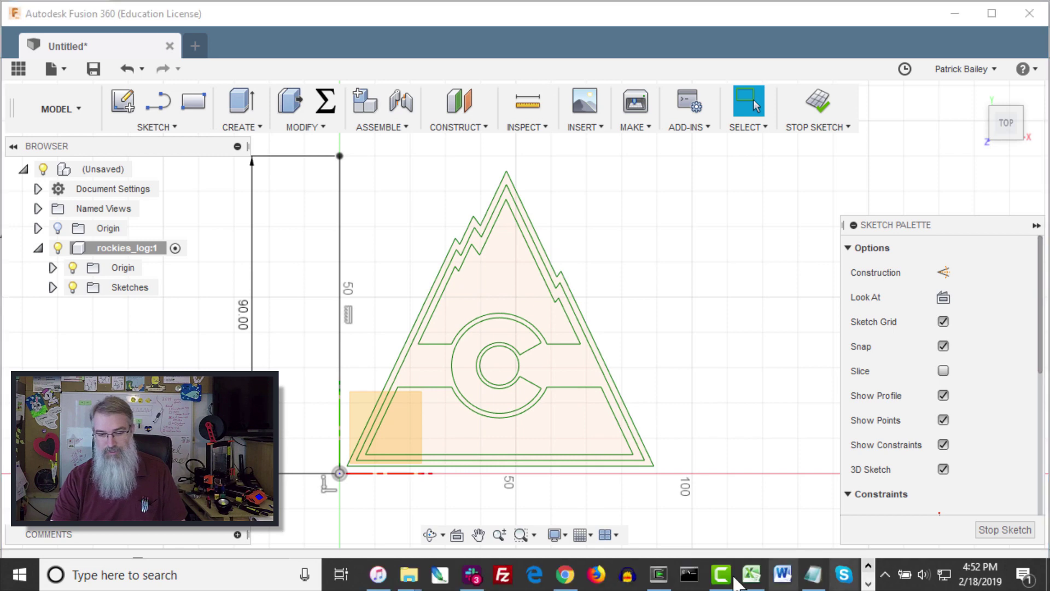
pyautogui.click(565, 574)
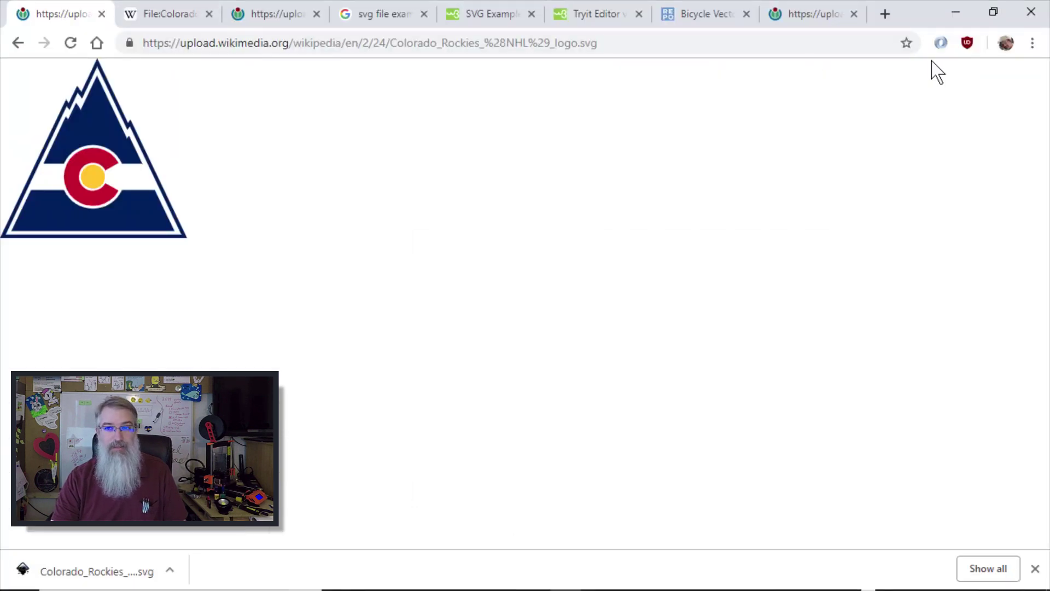
# Minimize Chrome to return to the Fusion 360 logo sketch.
pyautogui.click(955, 12)
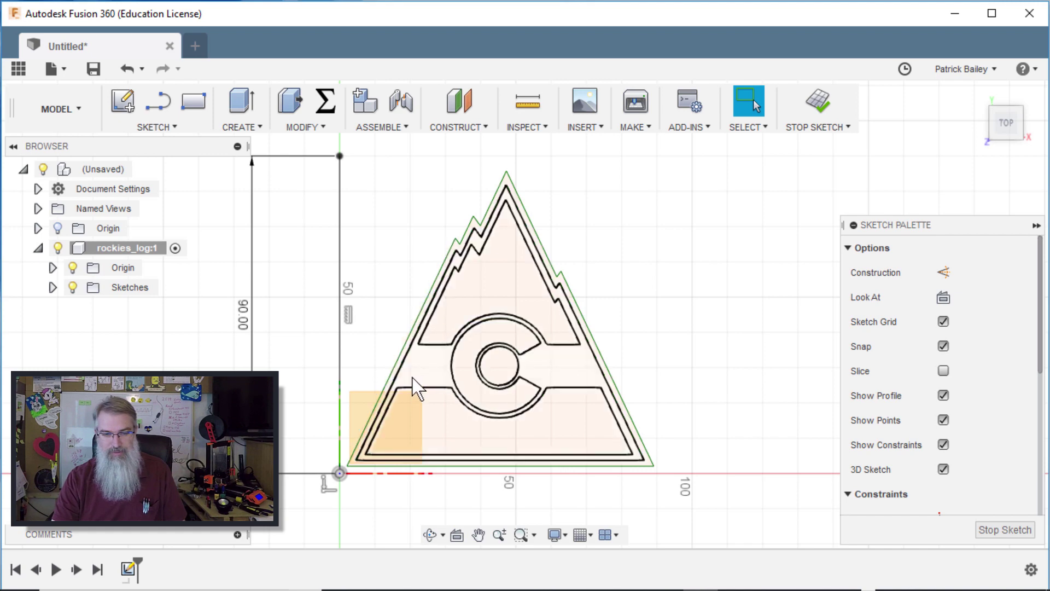
# Select the logo's edge band, upper region, C band, inner circle and lower region profiles.
pyautogui.scroll(2, 401, 362)
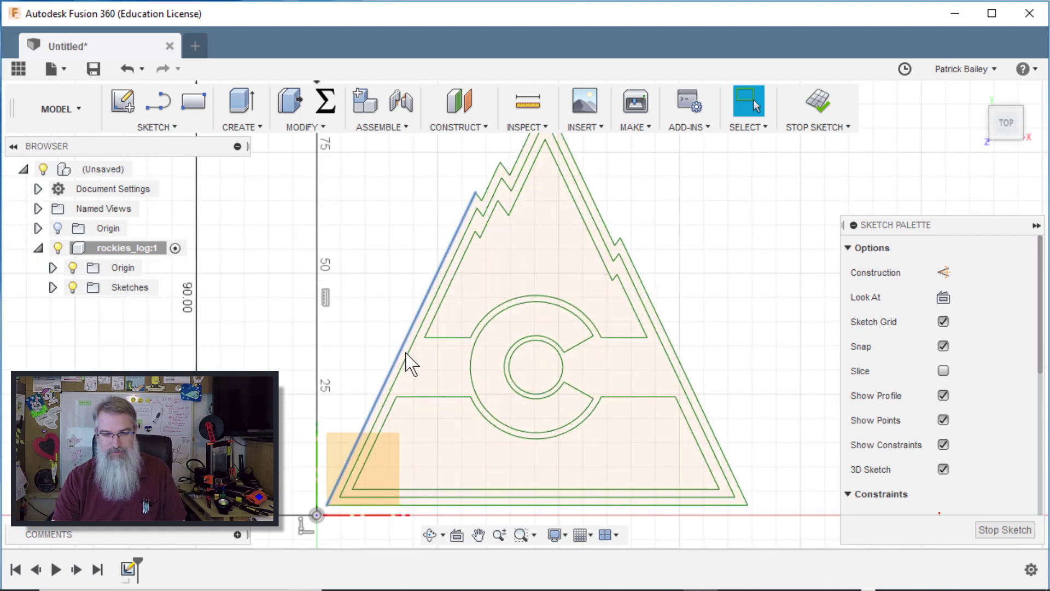
pyautogui.scroll(4, 409, 363)
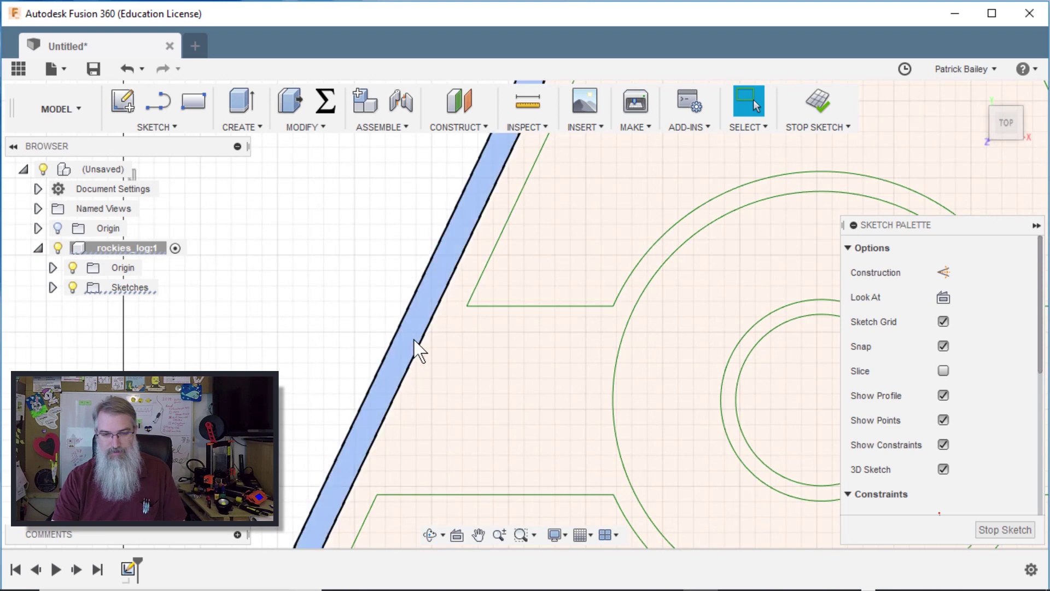
pyautogui.click(484, 395)
pyautogui.scroll(-1, 561, 198)
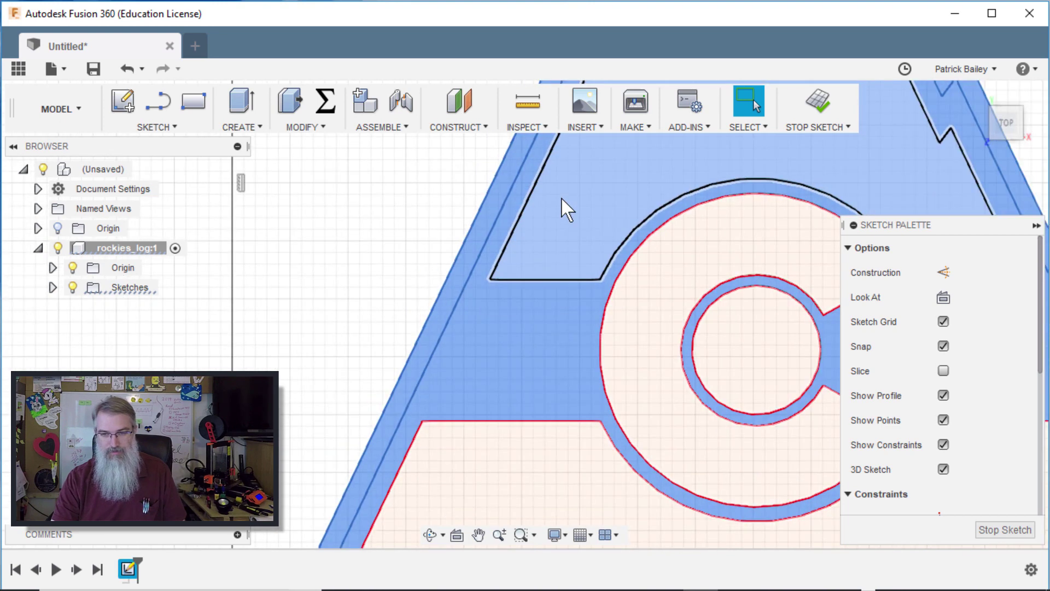
pyautogui.scroll(-1, 561, 198)
pyautogui.click(561, 198)
pyautogui.click(642, 331)
pyautogui.click(707, 312)
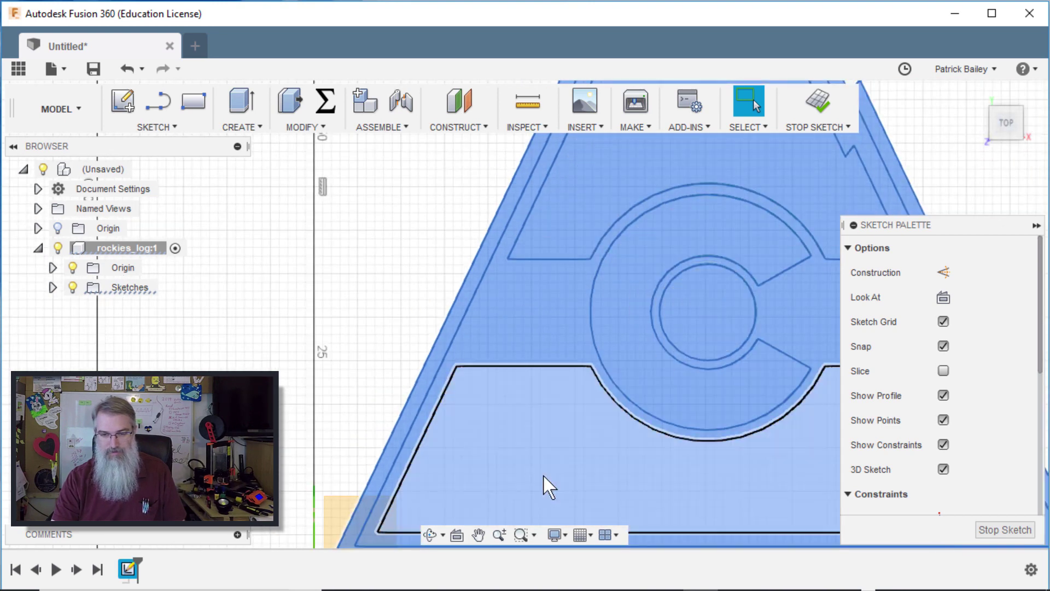
pyautogui.scroll(-3, 546, 479)
pyautogui.click(597, 424)
# Extrude the selected profiles 8 mm into a new solid body, then hide the body.
pyautogui.press('e')
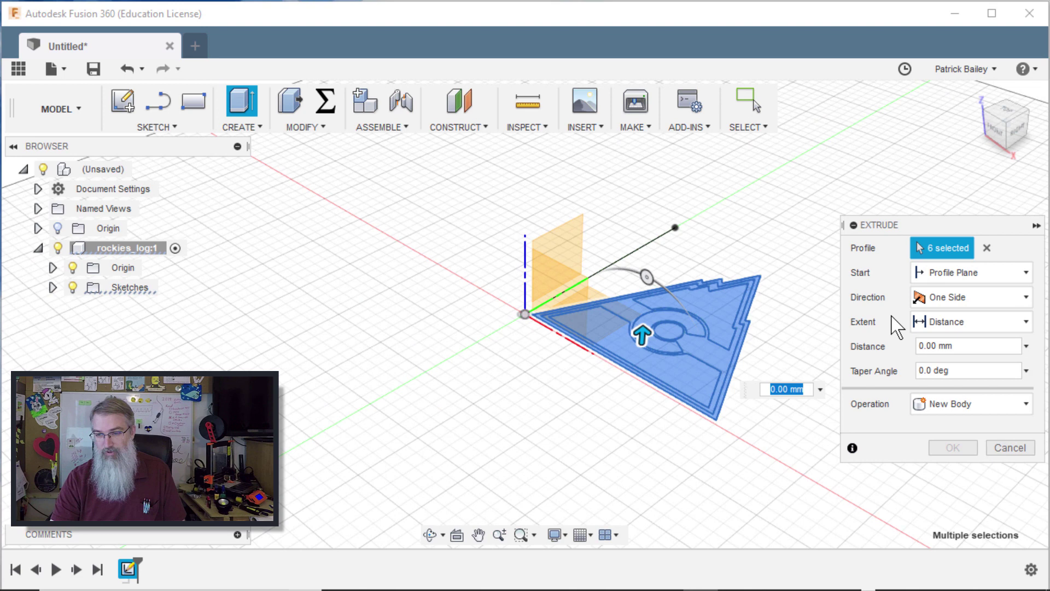
pyautogui.click(958, 342)
pyautogui.write('3')
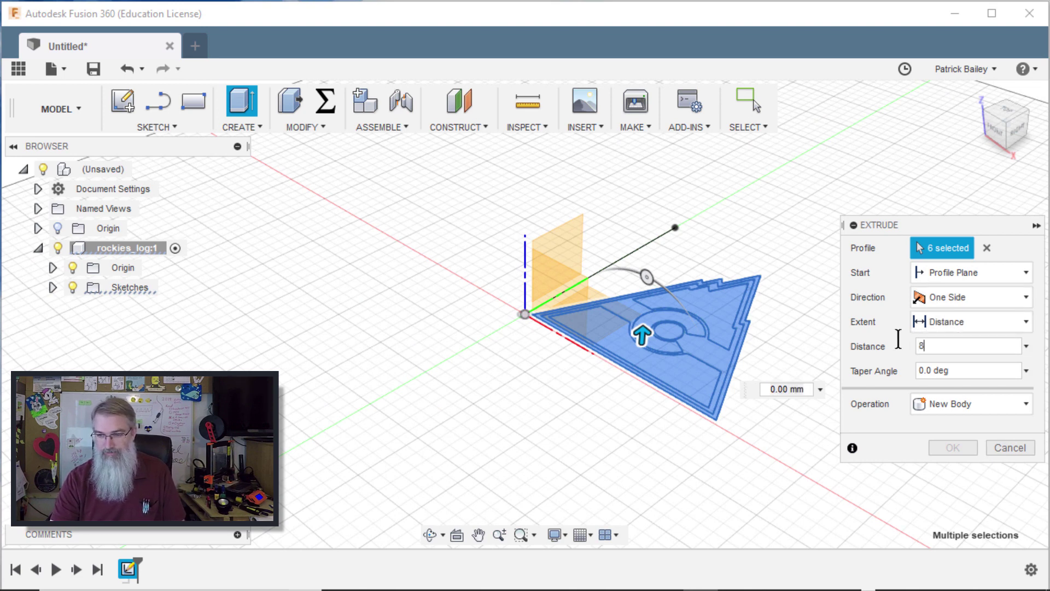
pyautogui.press('Return')
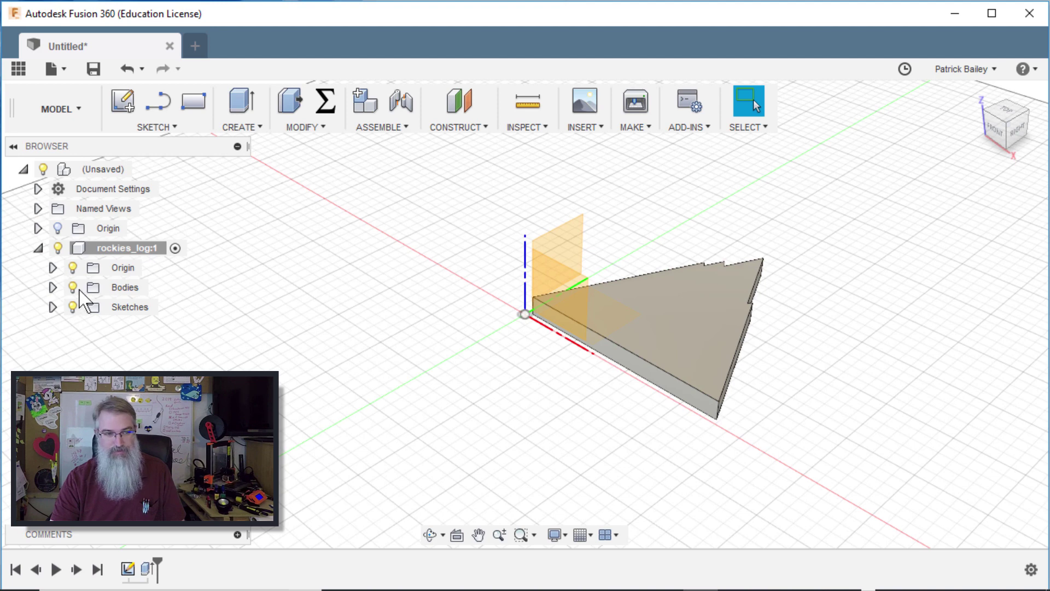
pyautogui.click(72, 287)
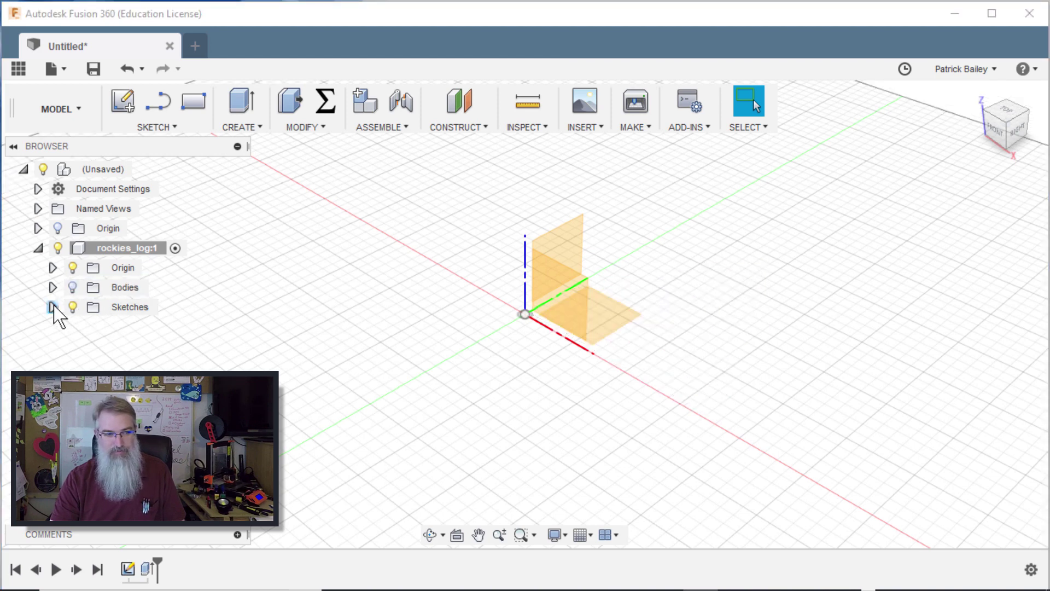
# Show Sketch1 and select the logo's outer frame profile (978.478 mm²).
pyautogui.click(52, 307)
pyautogui.click(87, 326)
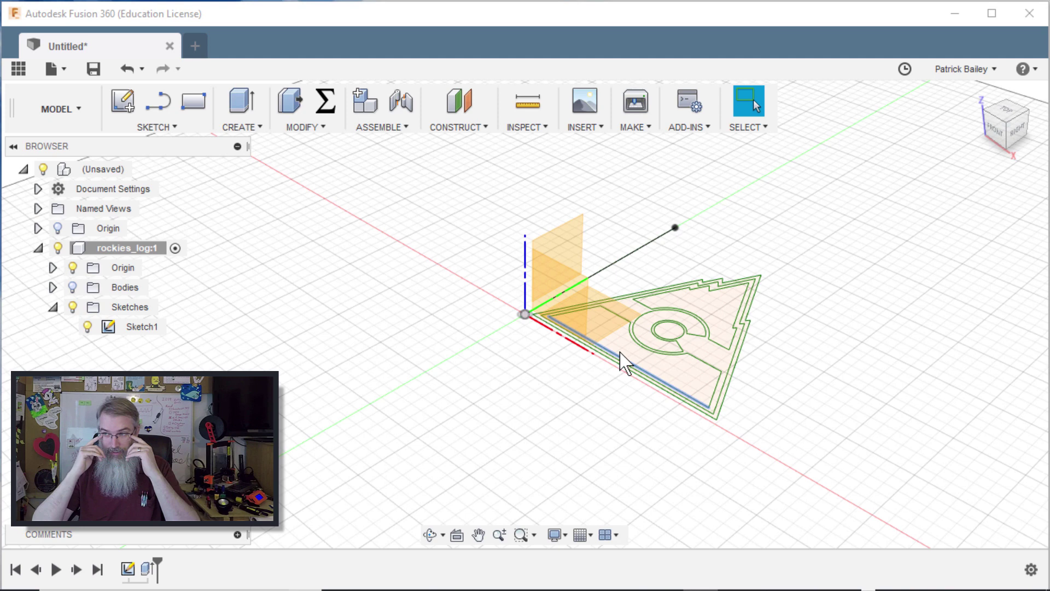
pyautogui.scroll(2, 619, 352)
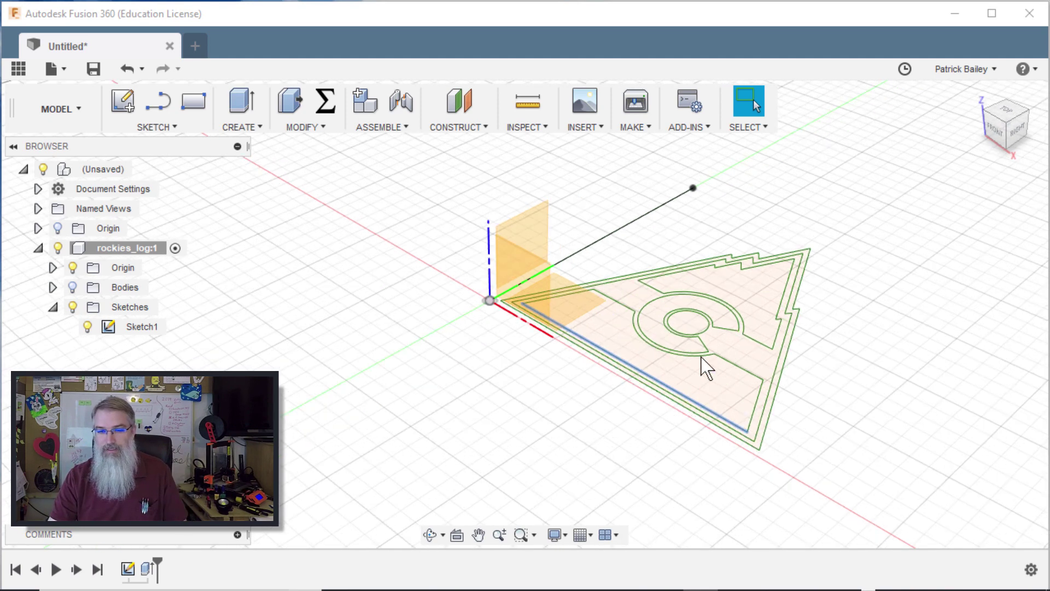
pyautogui.scroll(2, 848, 377)
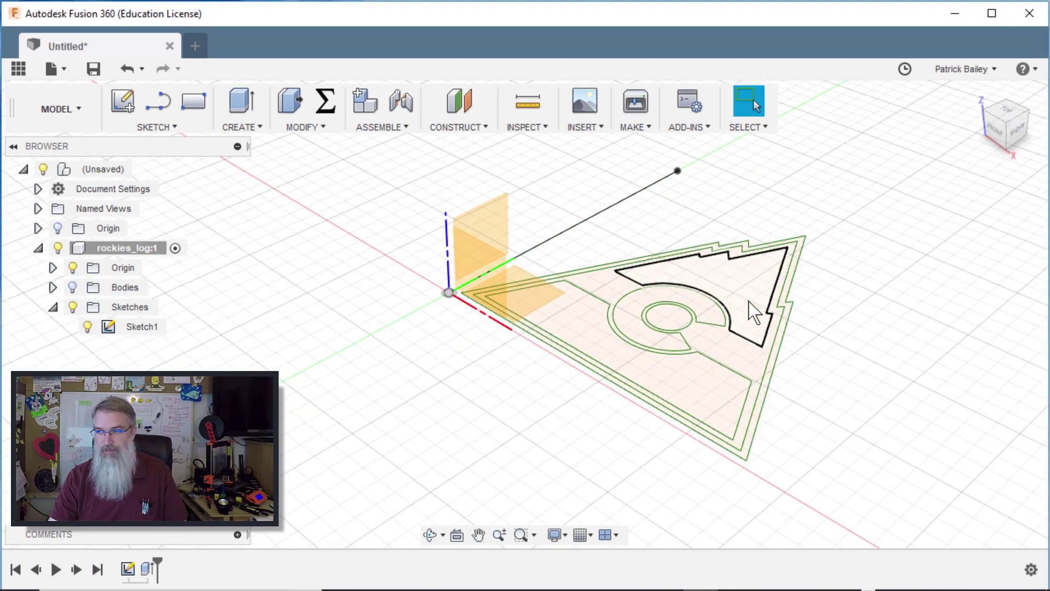
pyautogui.click(621, 297)
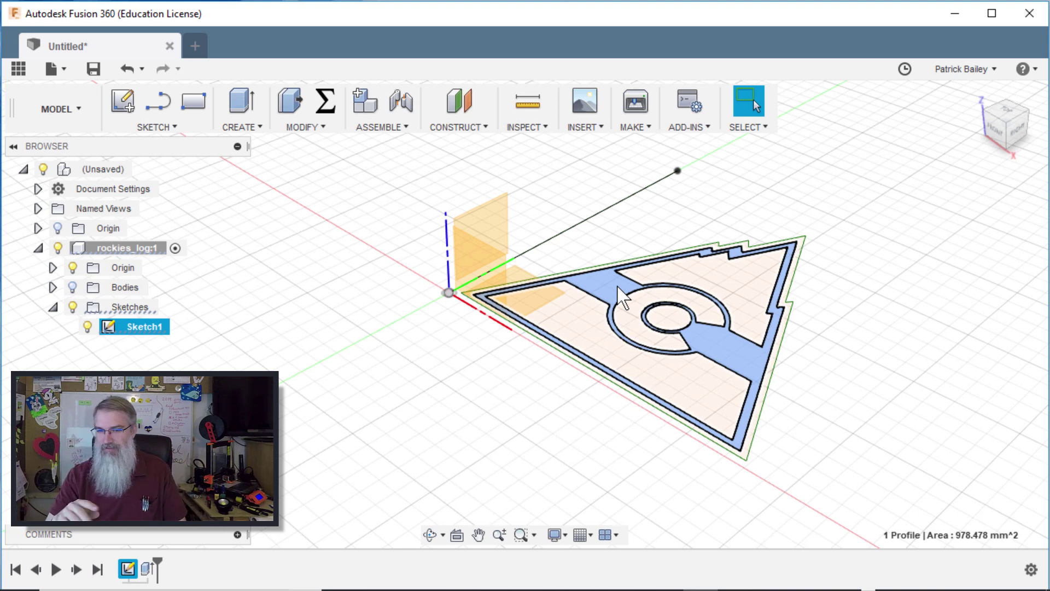
# Cut the outer frame profile 8.6 mm into the logo body.
pyautogui.press('e')
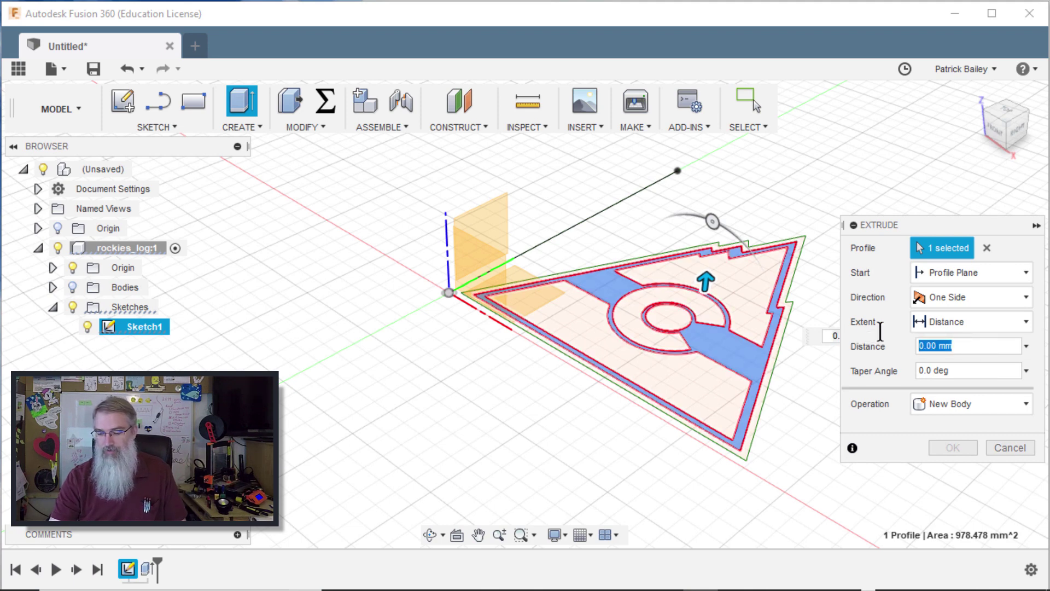
pyautogui.write('8.4')
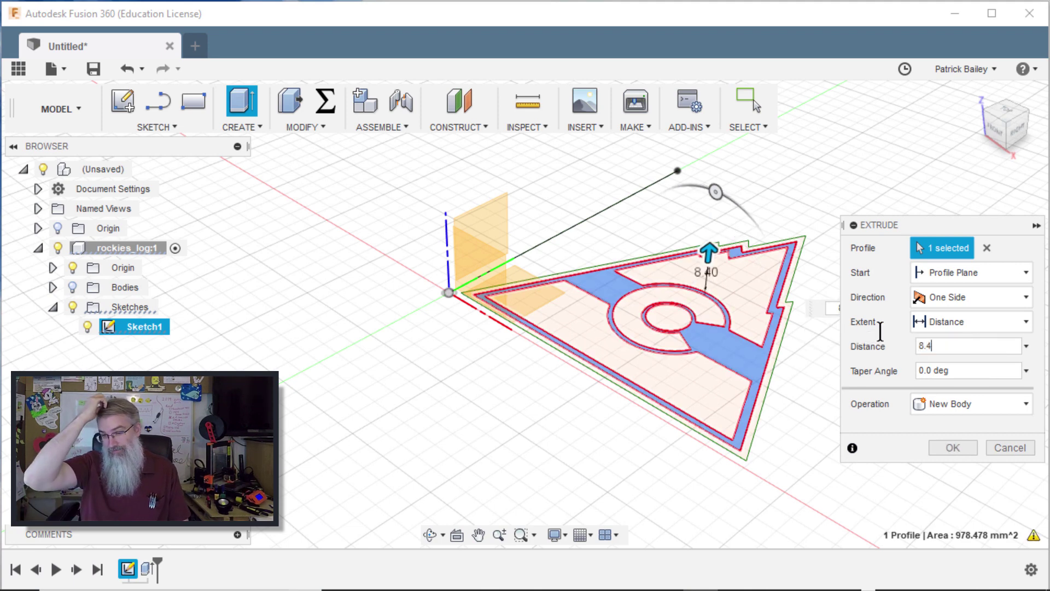
pyautogui.write('6')
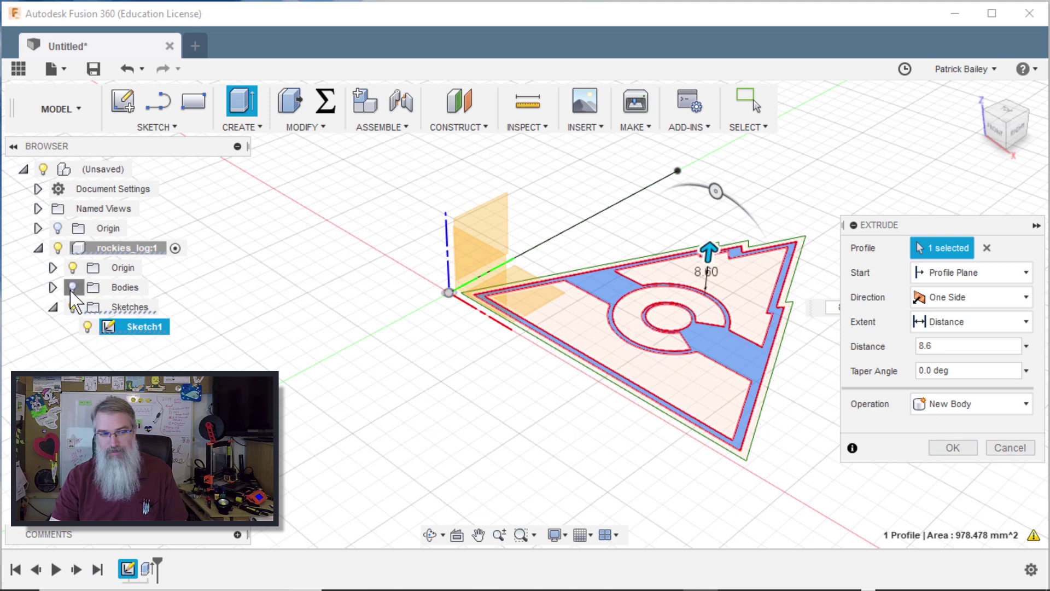
pyautogui.press('Return')
pyautogui.click(965, 404)
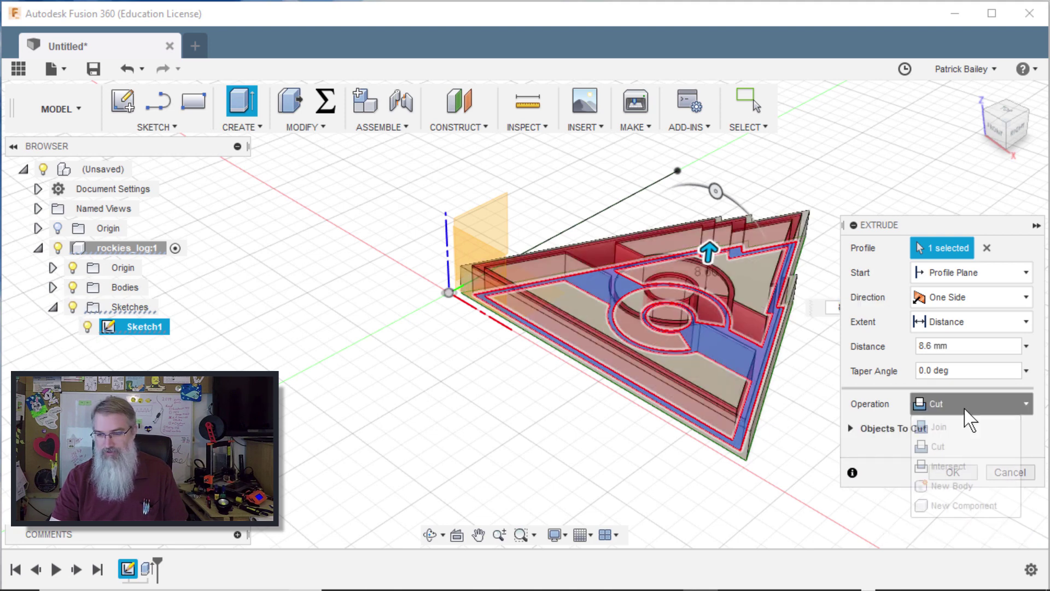
pyautogui.click(951, 444)
pyautogui.click(949, 448)
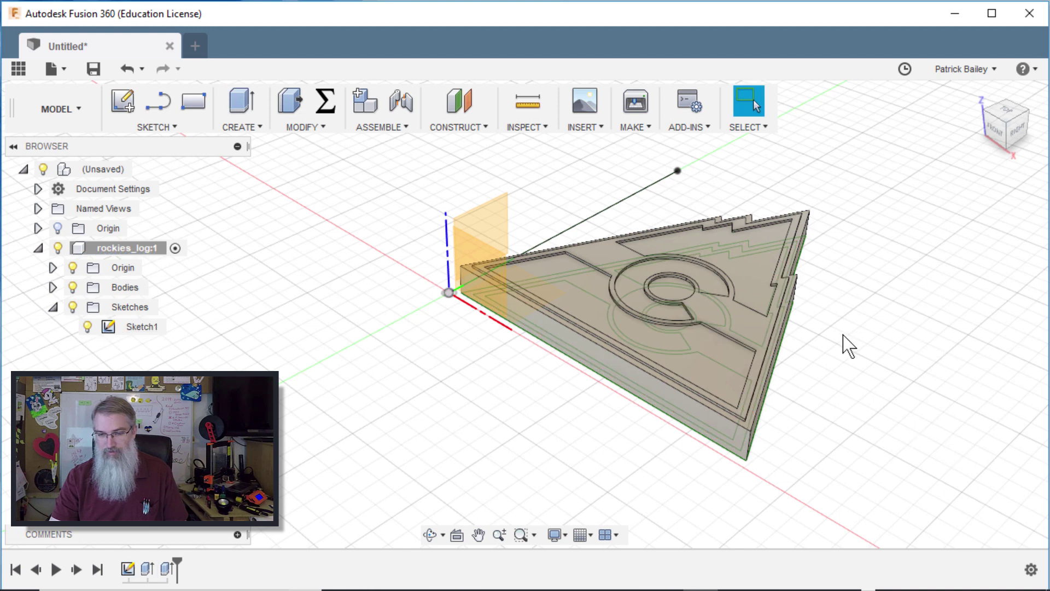
# Show the sketch, hide the body, and select the lower and upper mountain regions.
pyautogui.click(72, 307)
pyautogui.click(72, 287)
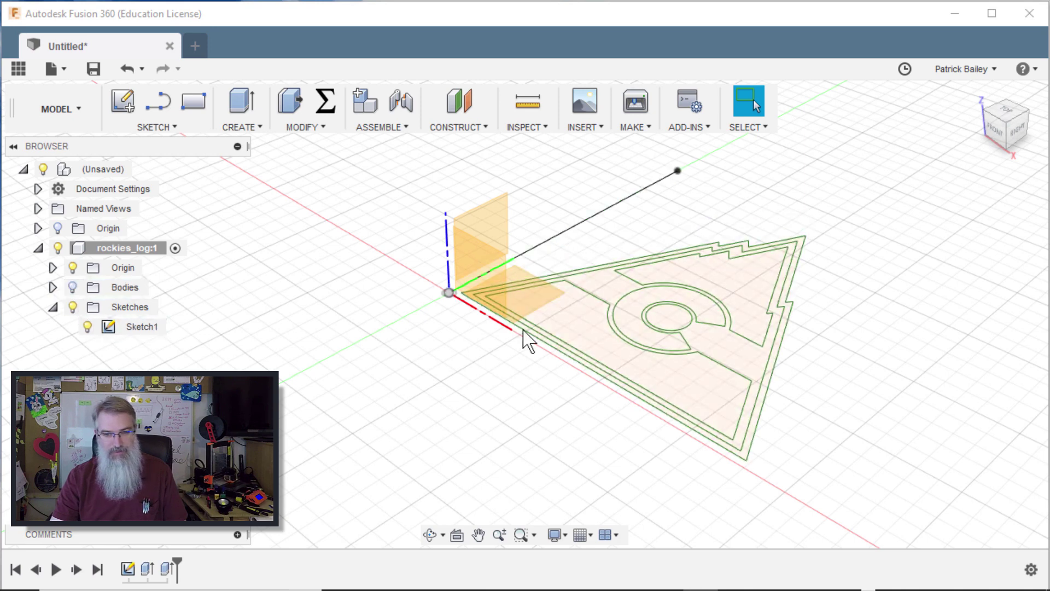
pyautogui.click(713, 382)
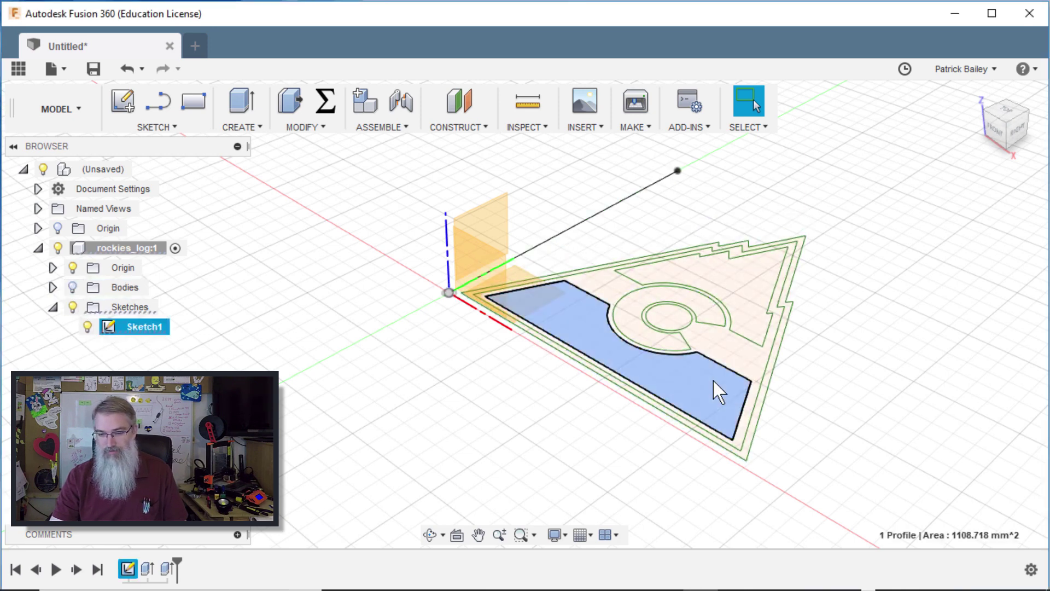
pyautogui.keyDown('shift'); pyautogui.click(751, 316); pyautogui.keyUp('shift')
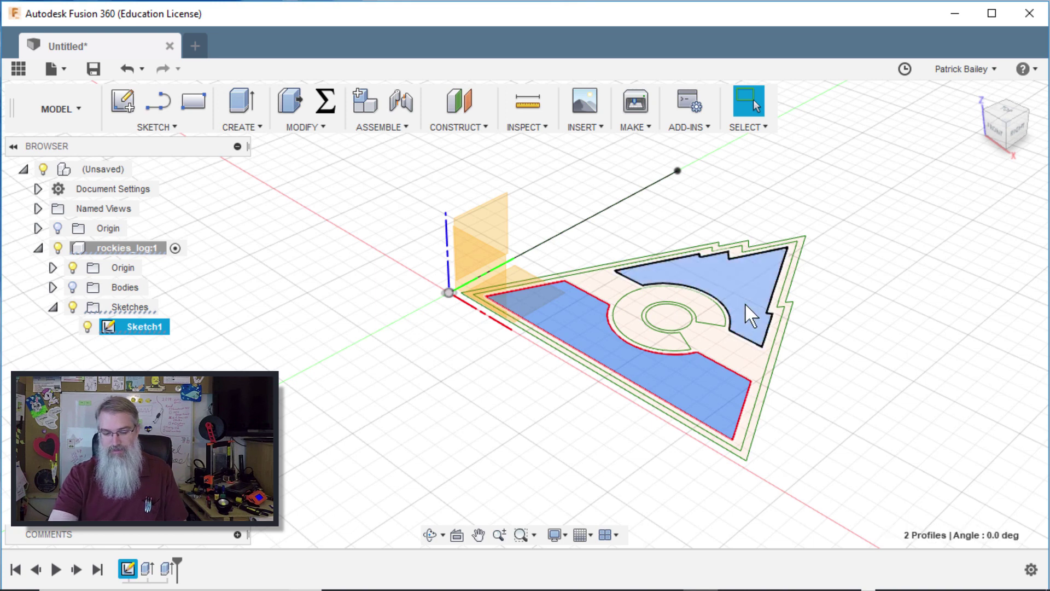
# Extrude the two selected regions 9 mm, joined to the existing body.
pyautogui.press('e')
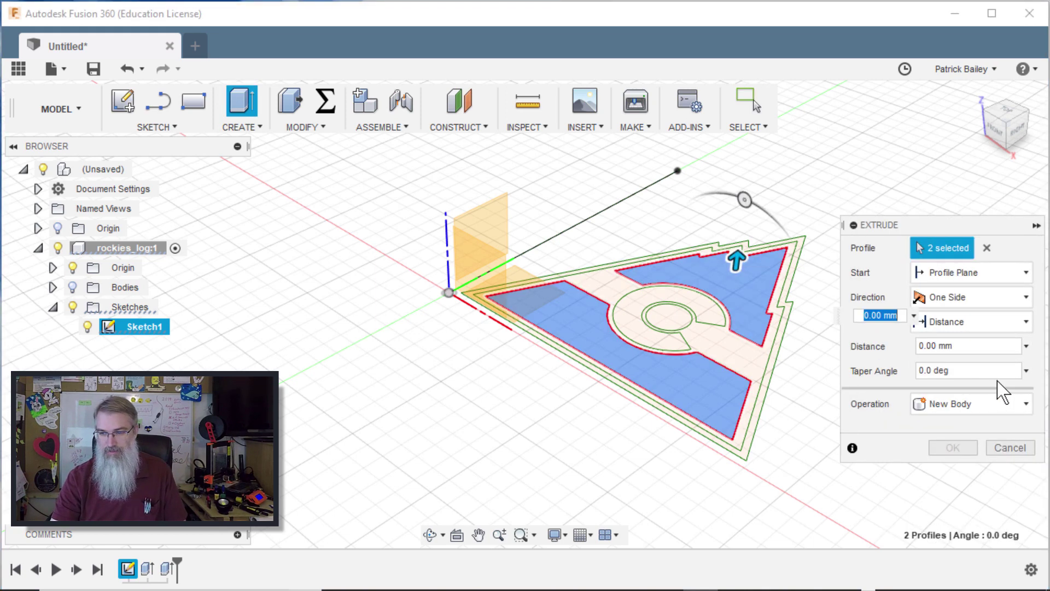
pyautogui.click(972, 352)
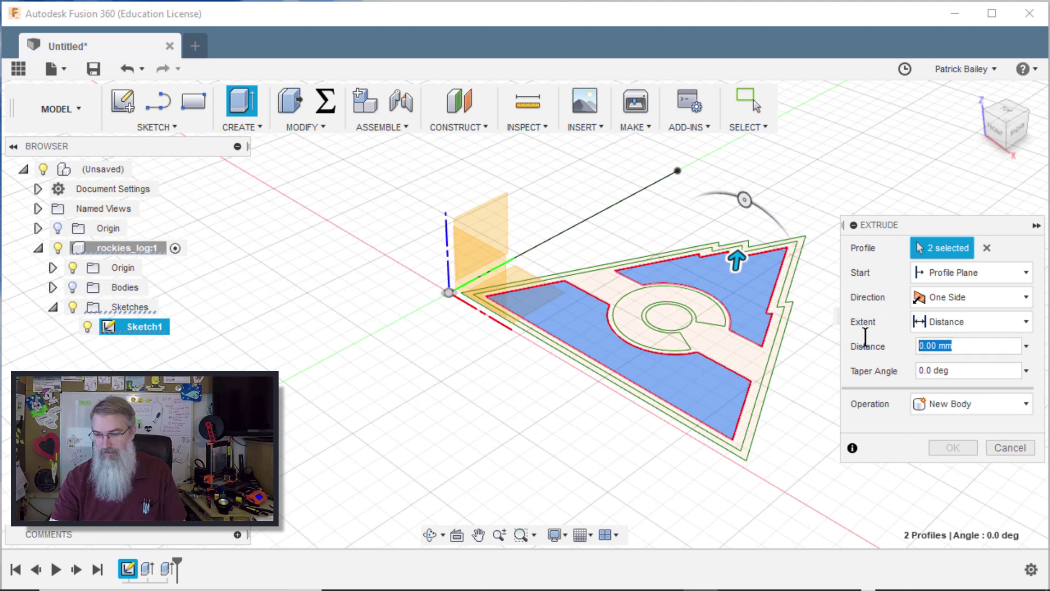
pyautogui.write('9')
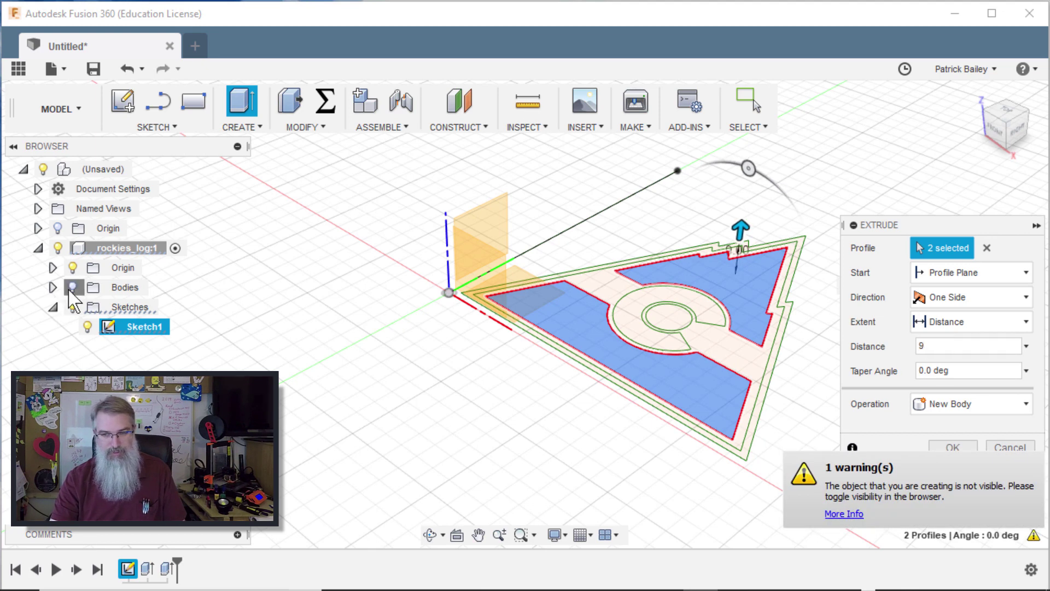
pyautogui.press('Tab')
pyautogui.click(936, 396)
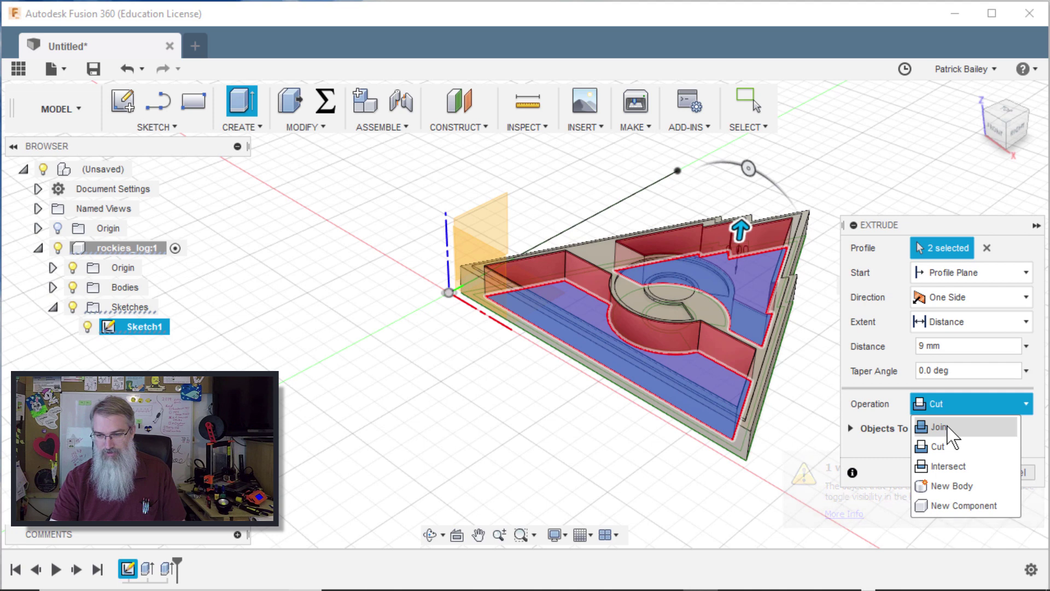
pyautogui.click(941, 426)
pyautogui.click(952, 449)
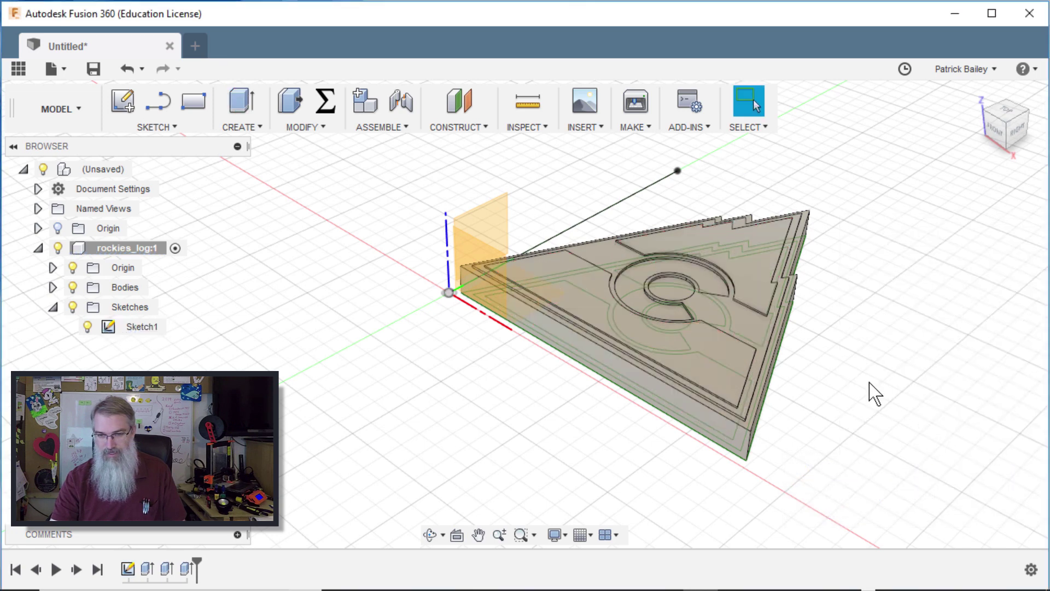
# Extrude the C-shaped ring profile 9.4 mm, joined to the logo body.
pyautogui.click(73, 287)
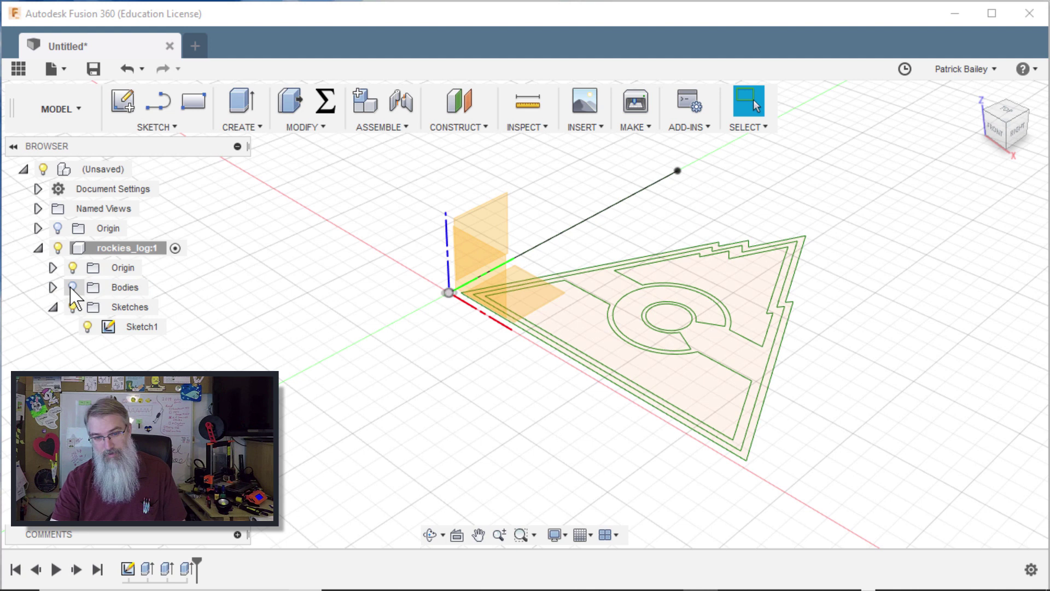
pyautogui.click(677, 348)
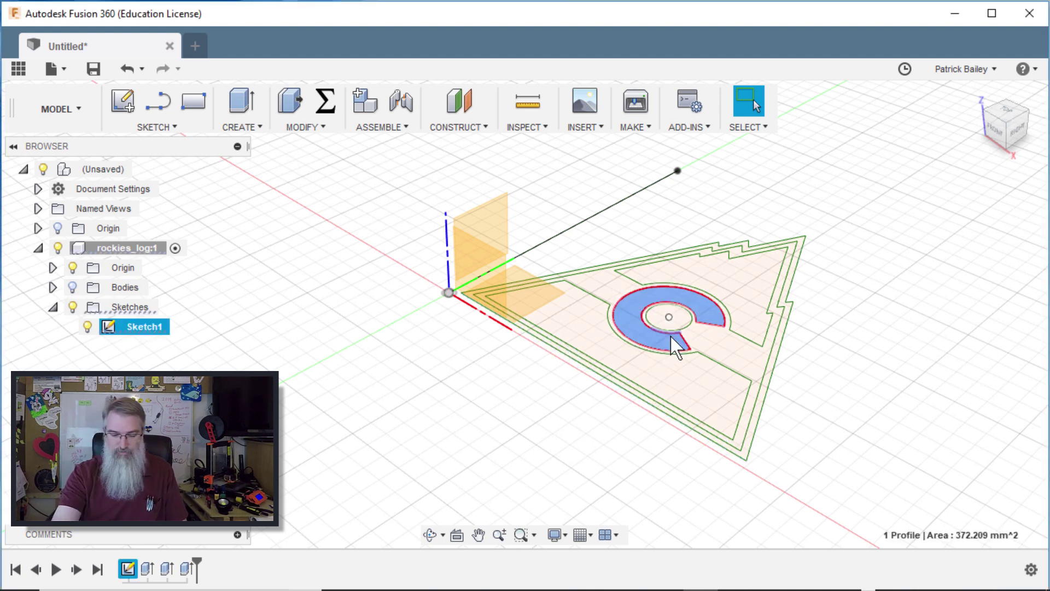
pyautogui.press('e')
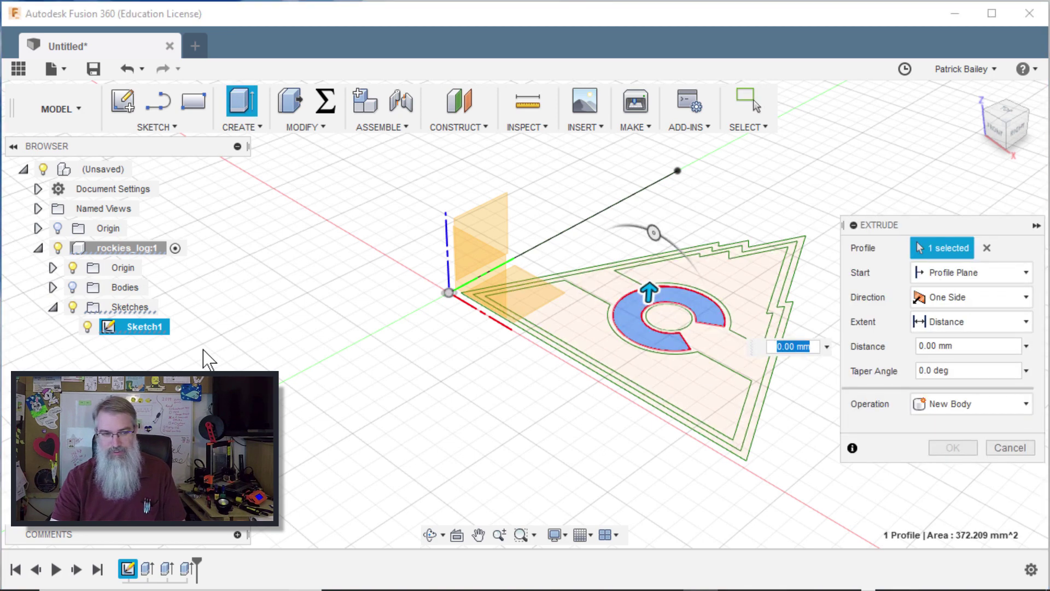
pyautogui.click(73, 288)
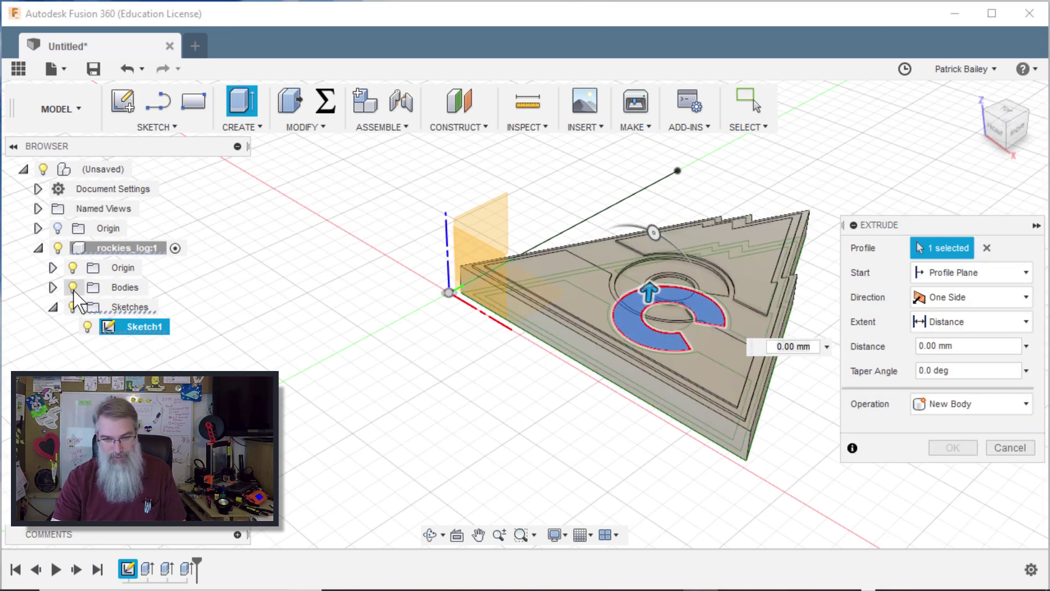
pyautogui.click(948, 405)
pyautogui.click(936, 428)
pyautogui.moveTo(940, 352); pyautogui.dragTo(905, 338)
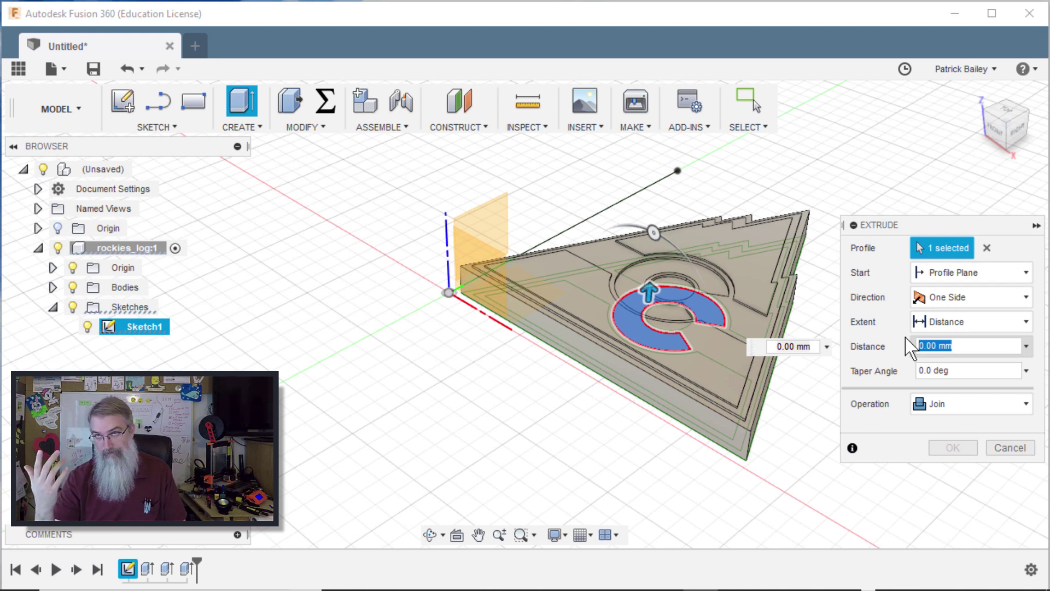
pyautogui.write('9.4')
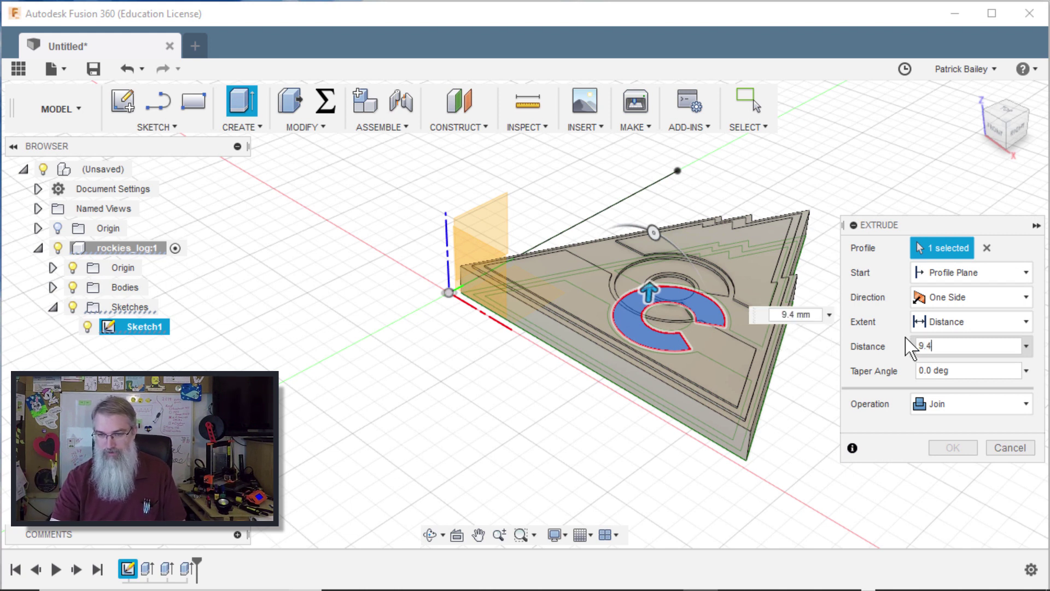
pyautogui.click(960, 449)
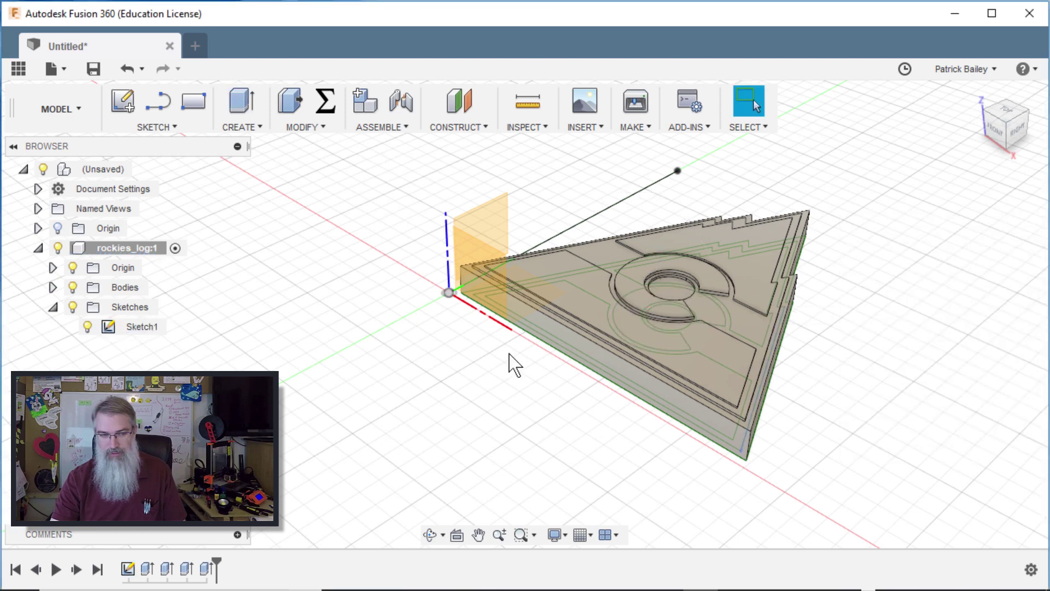
# Extrude the inner circle of the C 9.8 mm as a Join, then hide the sketch.
pyautogui.click(72, 287)
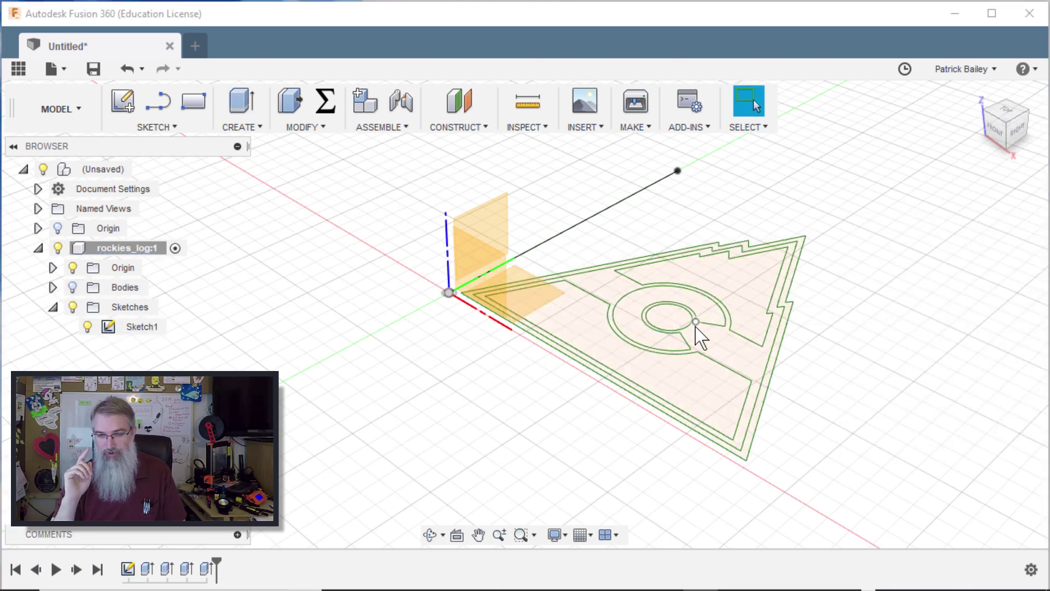
pyautogui.click(681, 318)
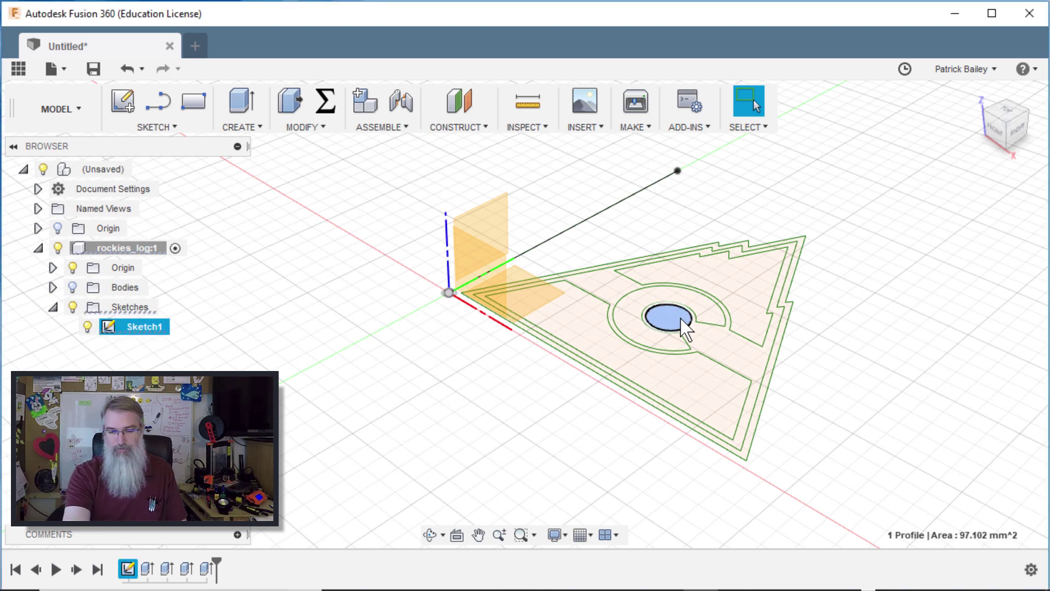
pyautogui.press('e')
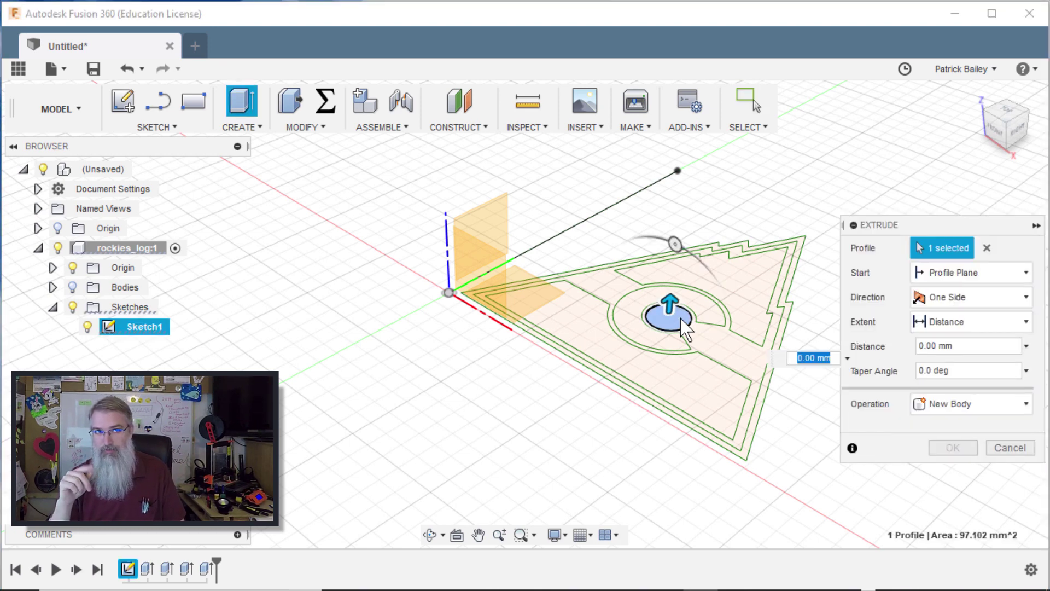
pyautogui.click(957, 345)
pyautogui.write('9.8')
pyautogui.press('Tab')
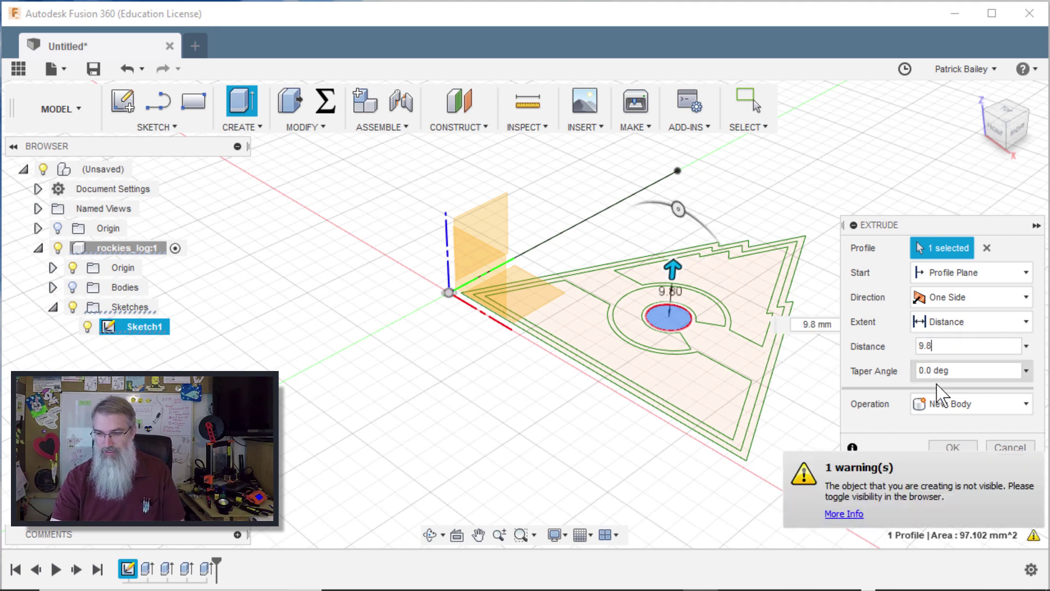
pyautogui.click(936, 405)
pyautogui.click(936, 420)
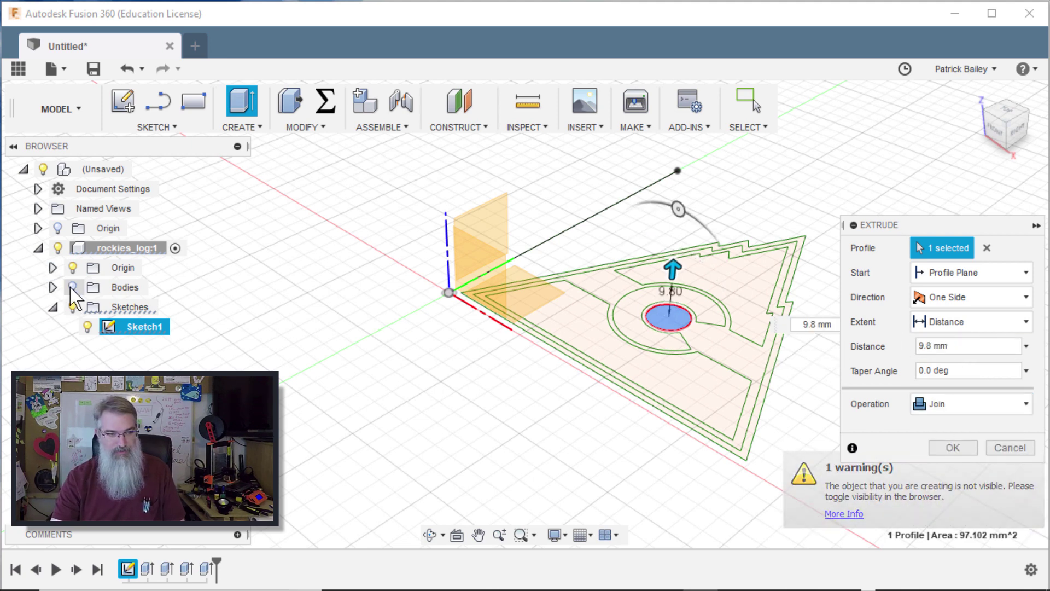
pyautogui.click(964, 449)
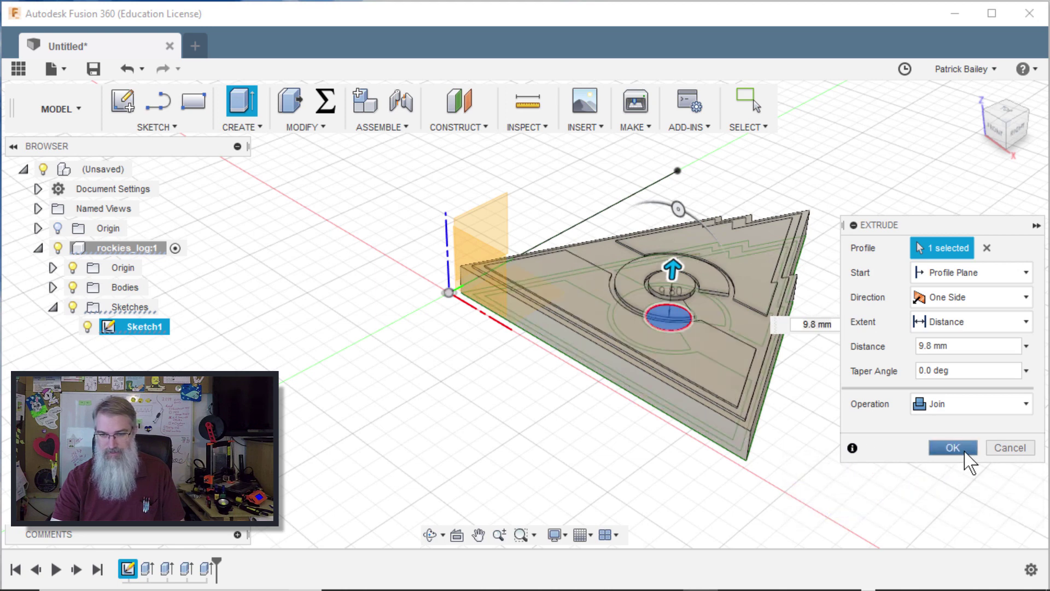
pyautogui.click(73, 306)
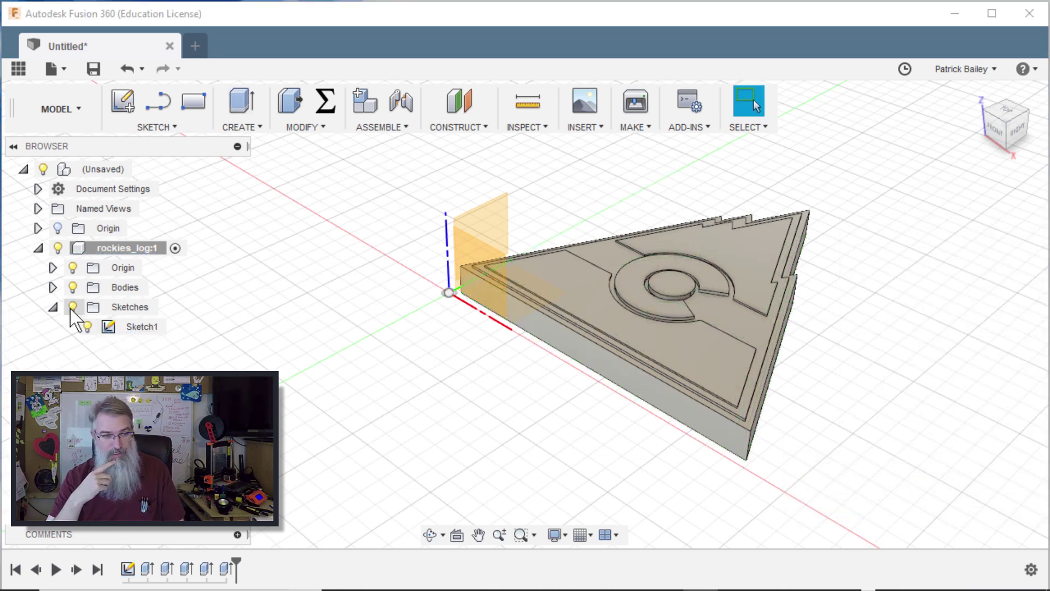
# Extrude the triangle's outer border 10.2 mm joined to the body, then hide the sketch.
pyautogui.click(73, 287)
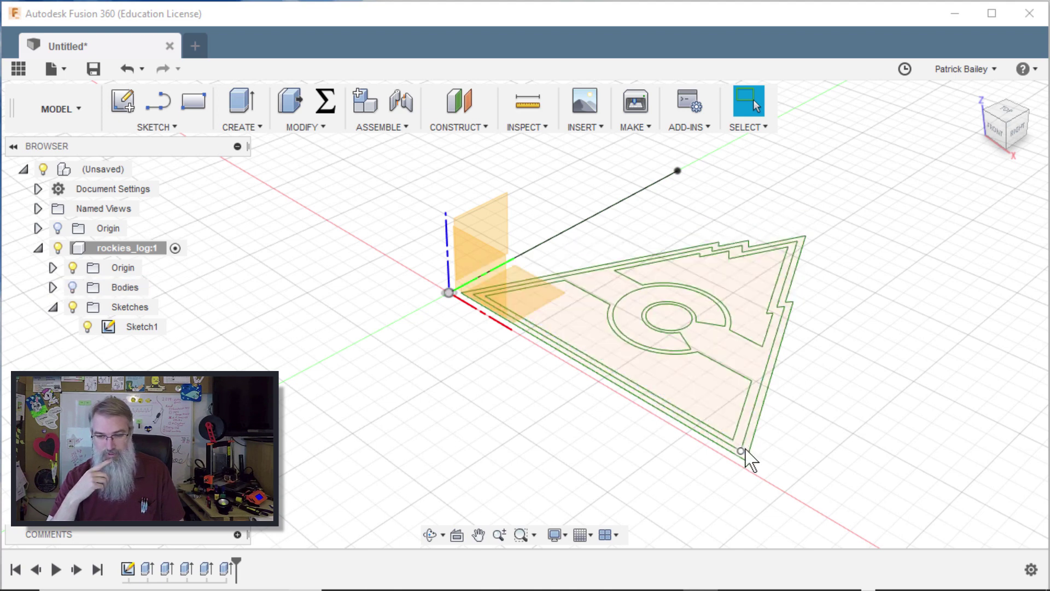
pyautogui.scroll(5, 750, 457)
pyautogui.click(761, 459)
pyautogui.scroll(-5, 763, 459)
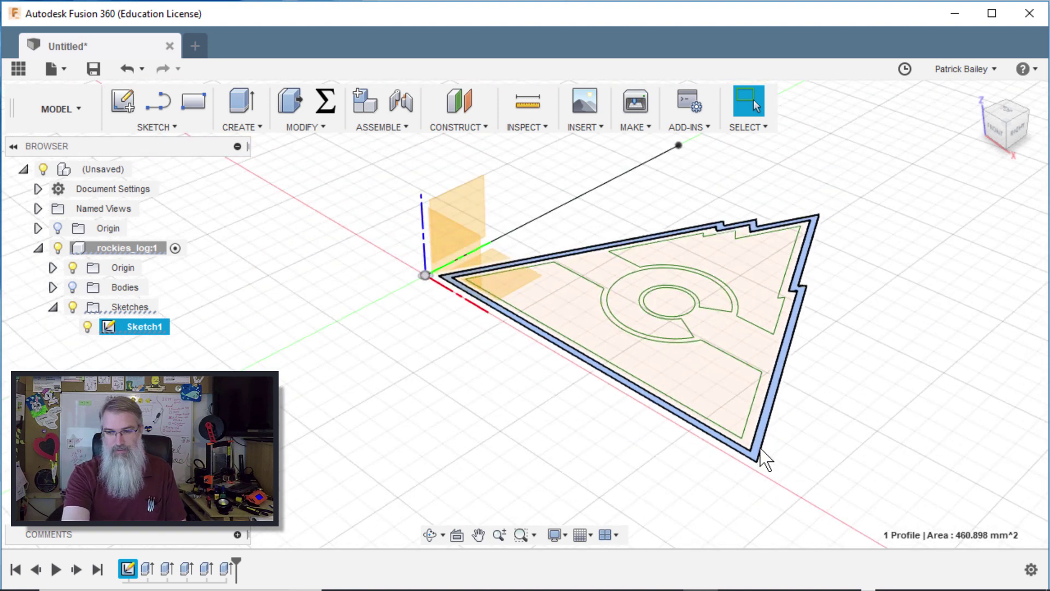
pyautogui.press('e')
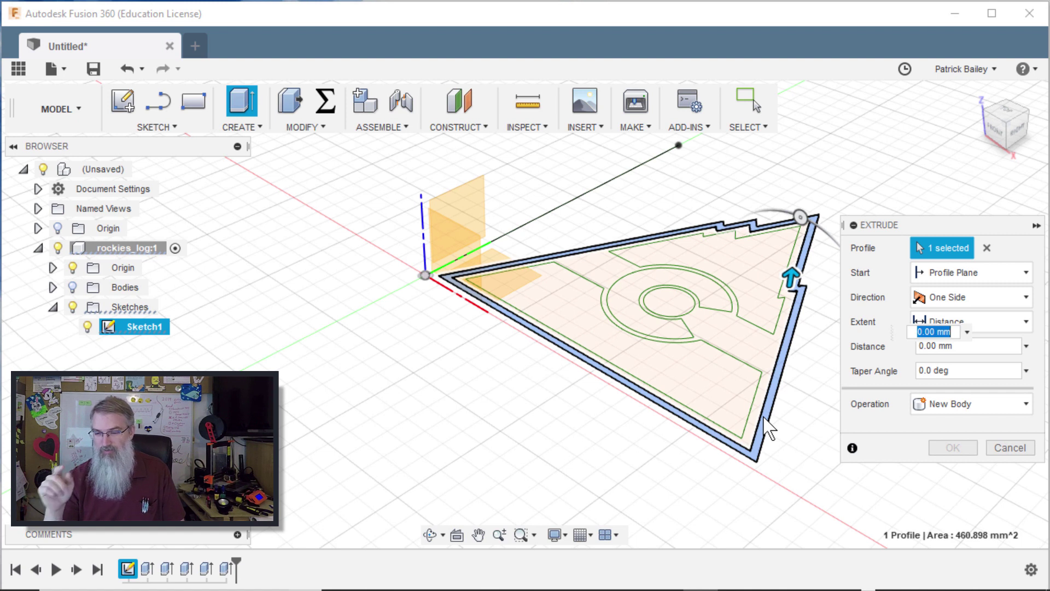
pyautogui.write('10.2')
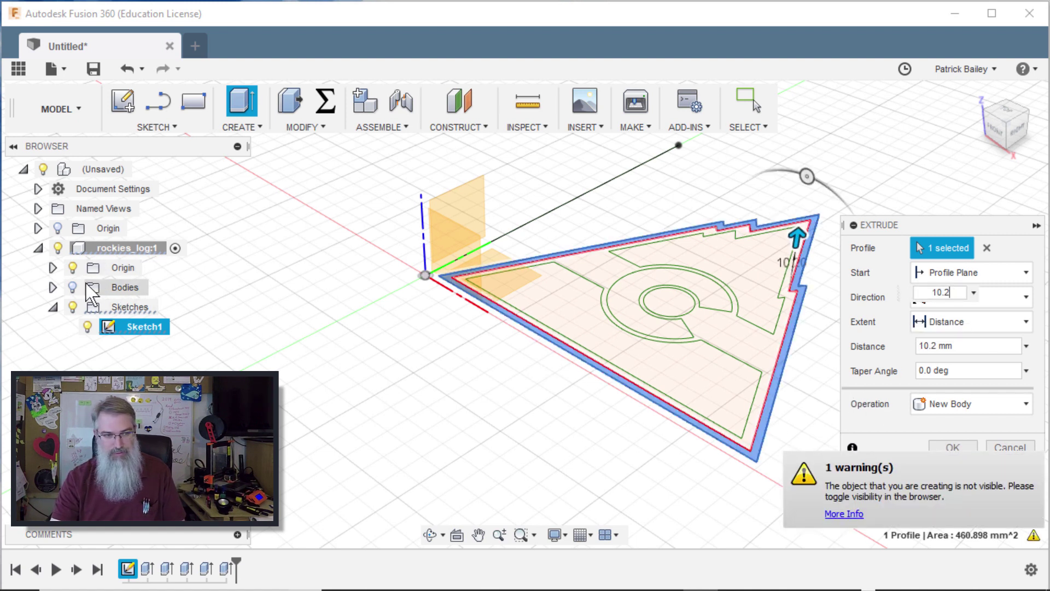
pyautogui.click(927, 405)
pyautogui.click(928, 410)
pyautogui.click(928, 408)
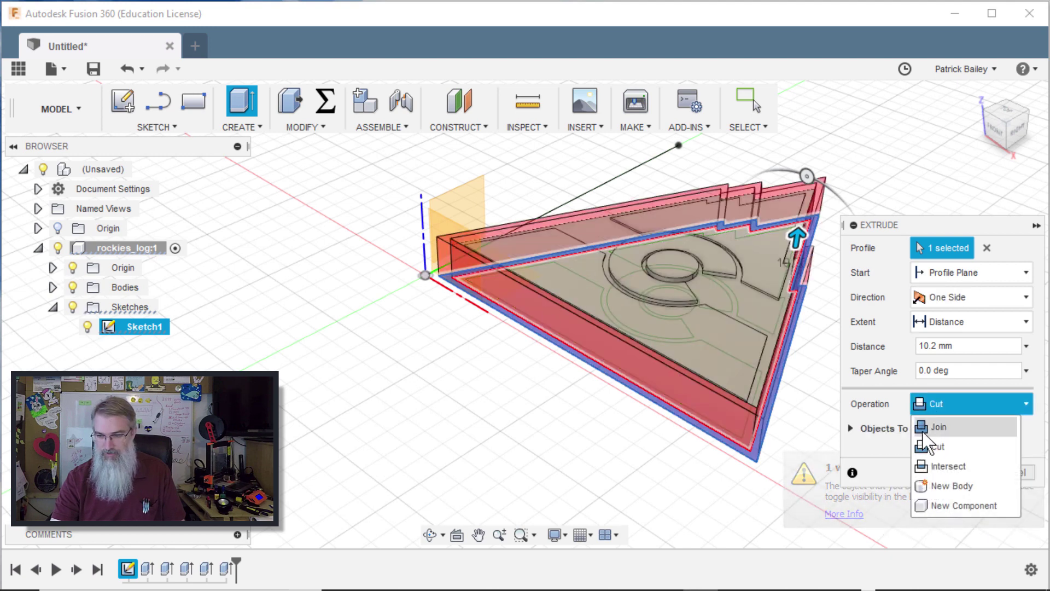
pyautogui.click(930, 426)
pyautogui.click(960, 449)
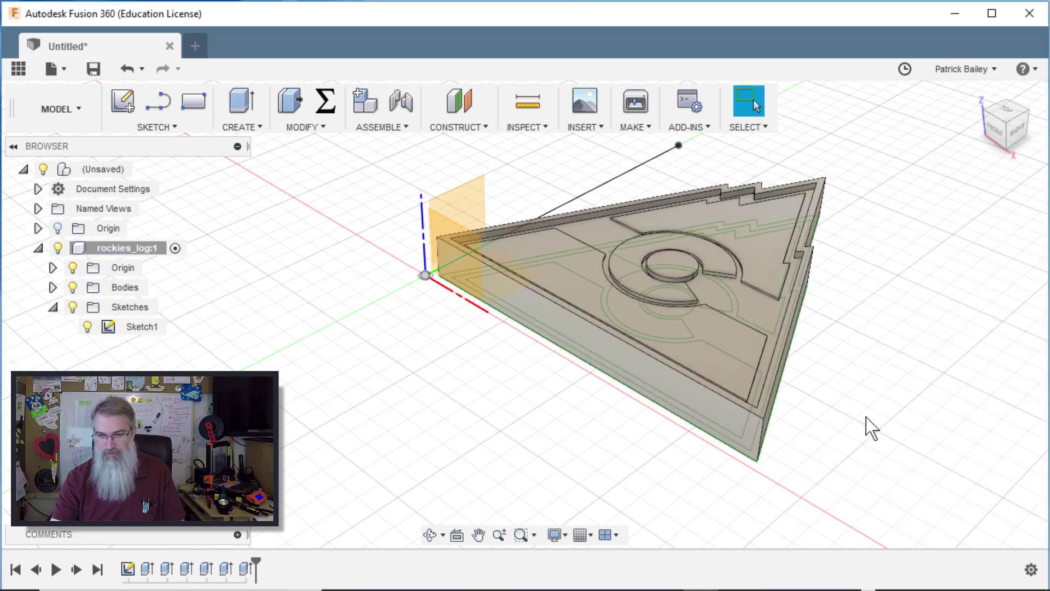
pyautogui.click(72, 307)
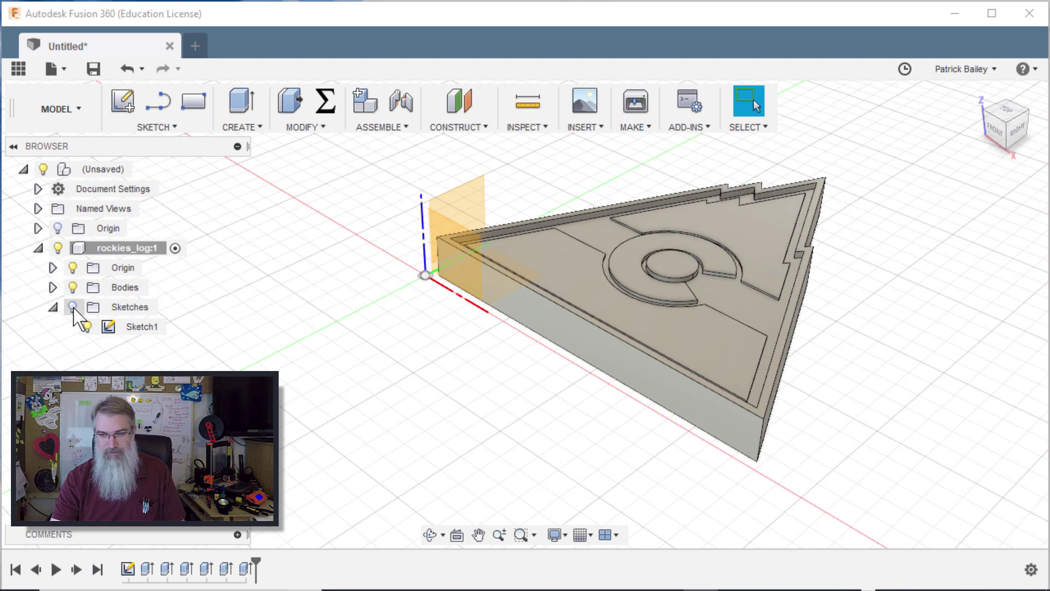
pyautogui.moveTo(1008, 123); pyautogui.dragTo(1006, 167)
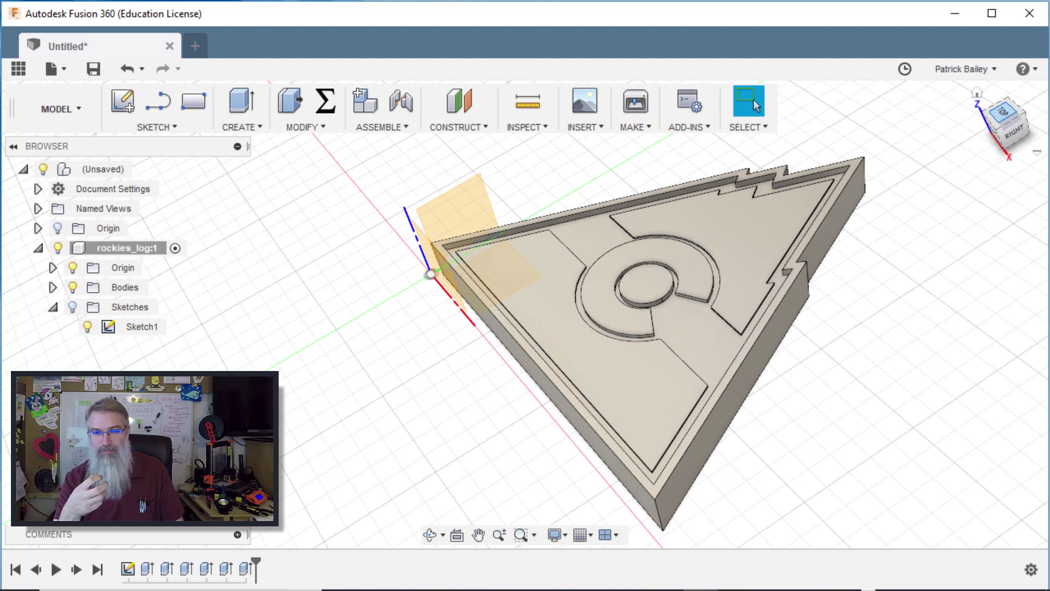
# Create a new sketch on the logo's bottom face and select its triangular outline profile.
pyautogui.click(1023, 143)
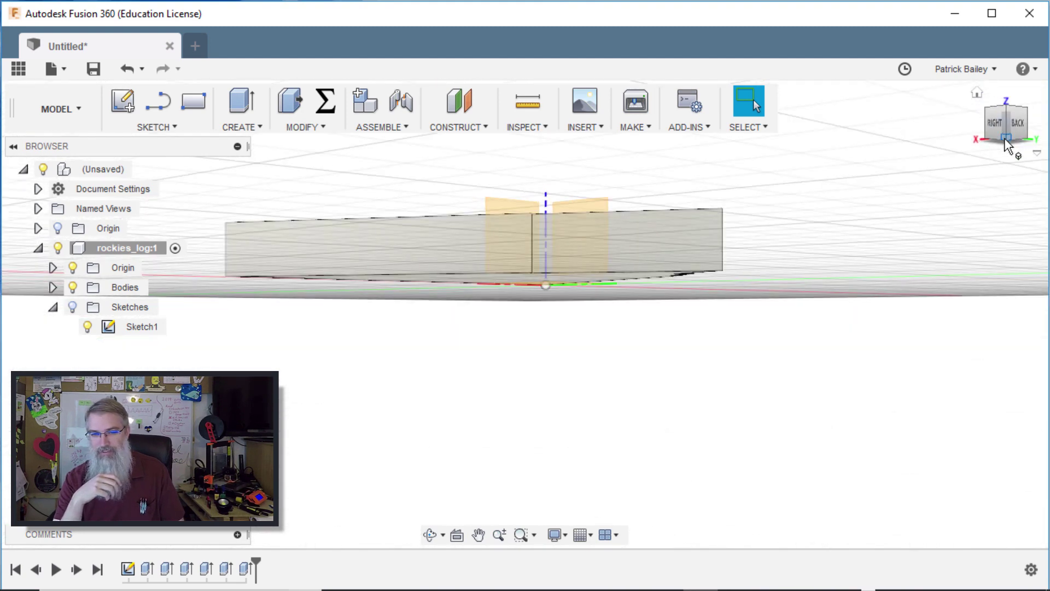
pyautogui.click(1006, 142)
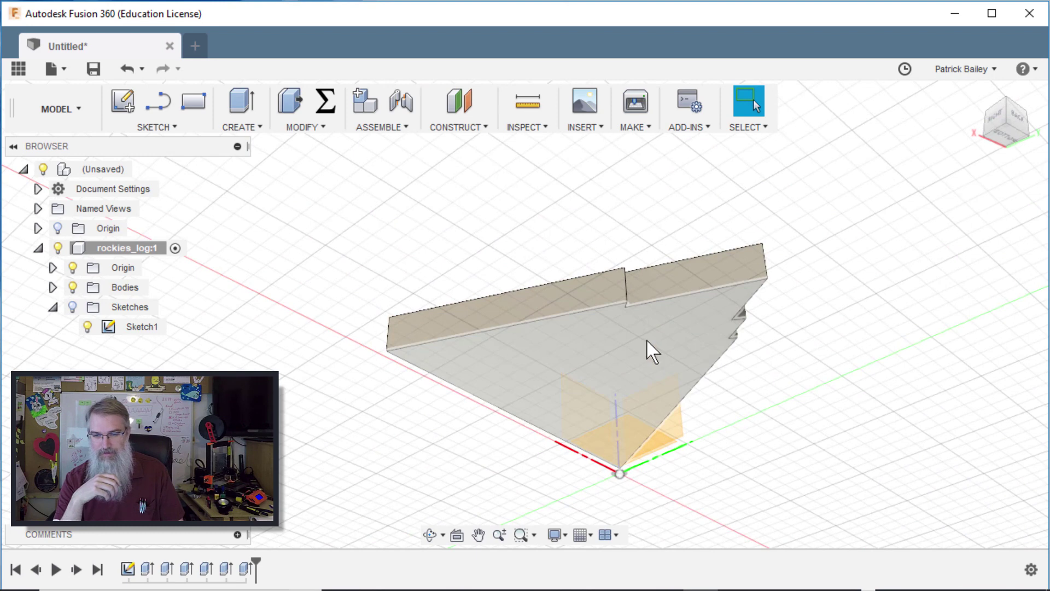
pyautogui.click(646, 340)
pyautogui.rightClick(646, 339)
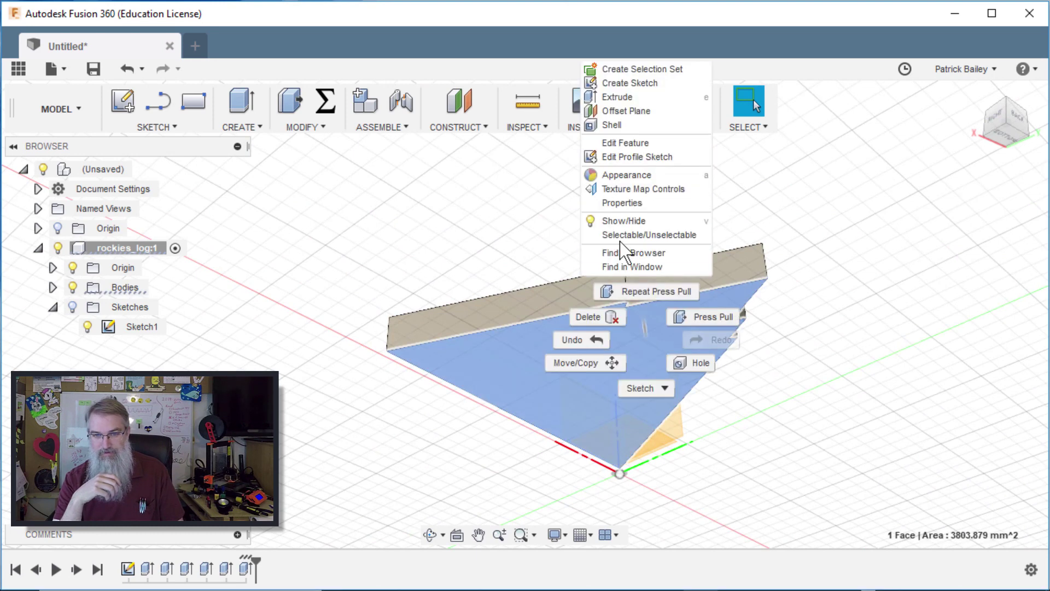
pyautogui.click(624, 85)
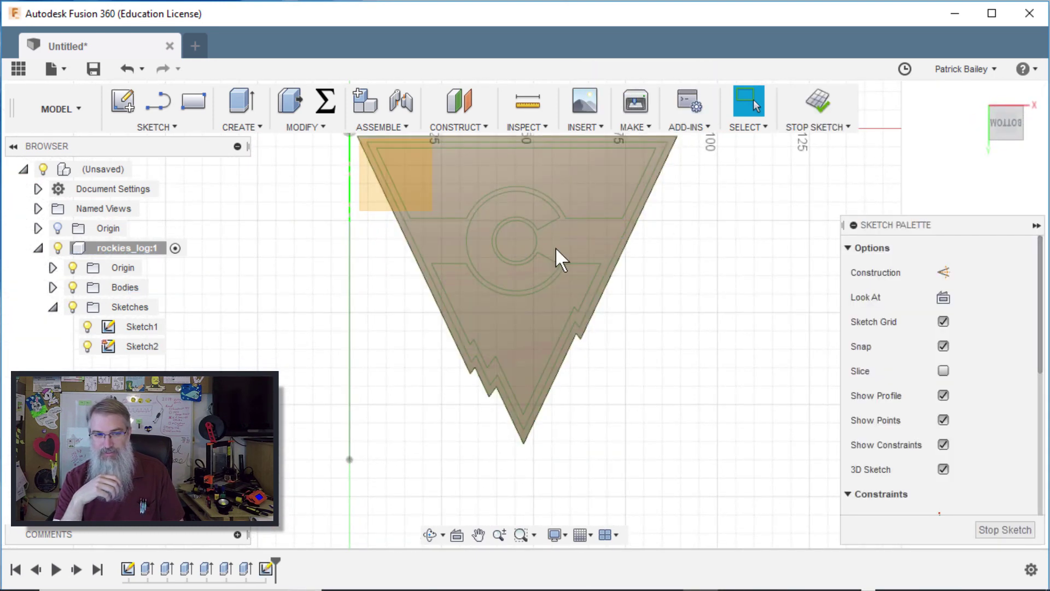
pyautogui.click(78, 285)
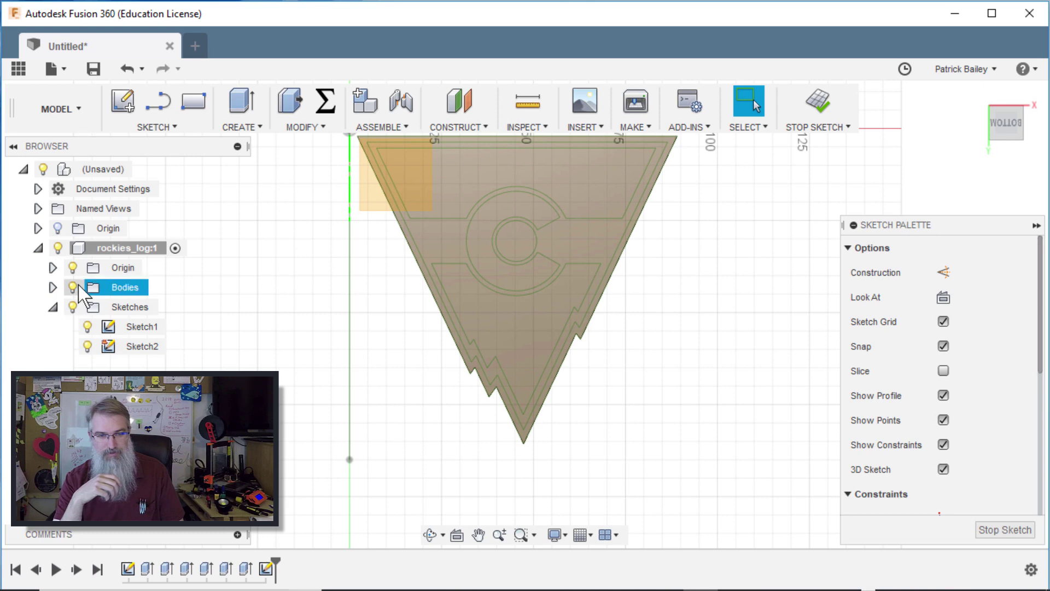
pyautogui.click(437, 245)
# Press-pull the triangle profile and logo face 2 mm with a -45° taper.
pyautogui.press('q')
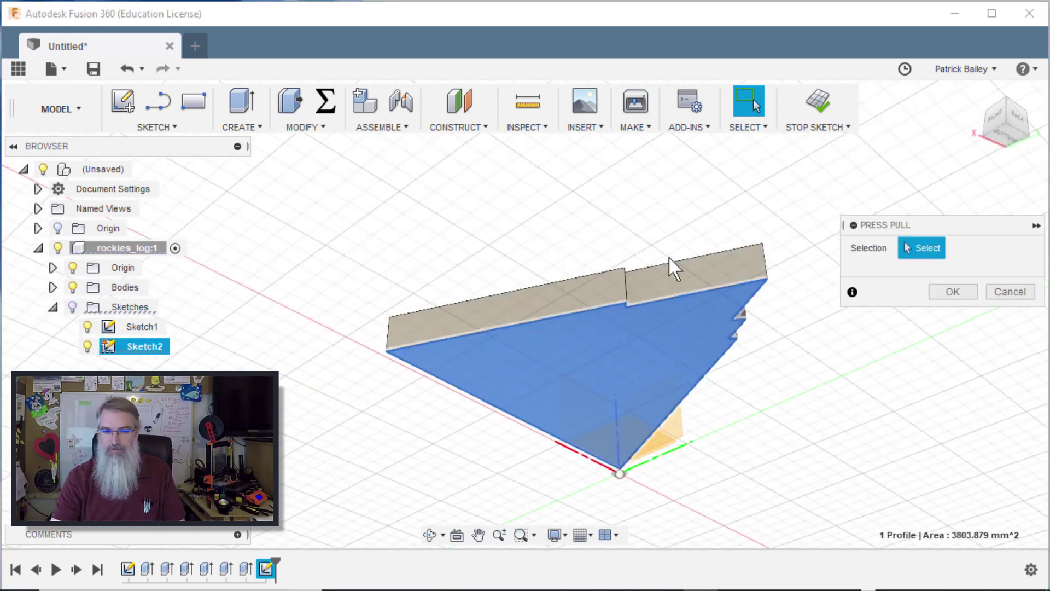
pyautogui.click(635, 367)
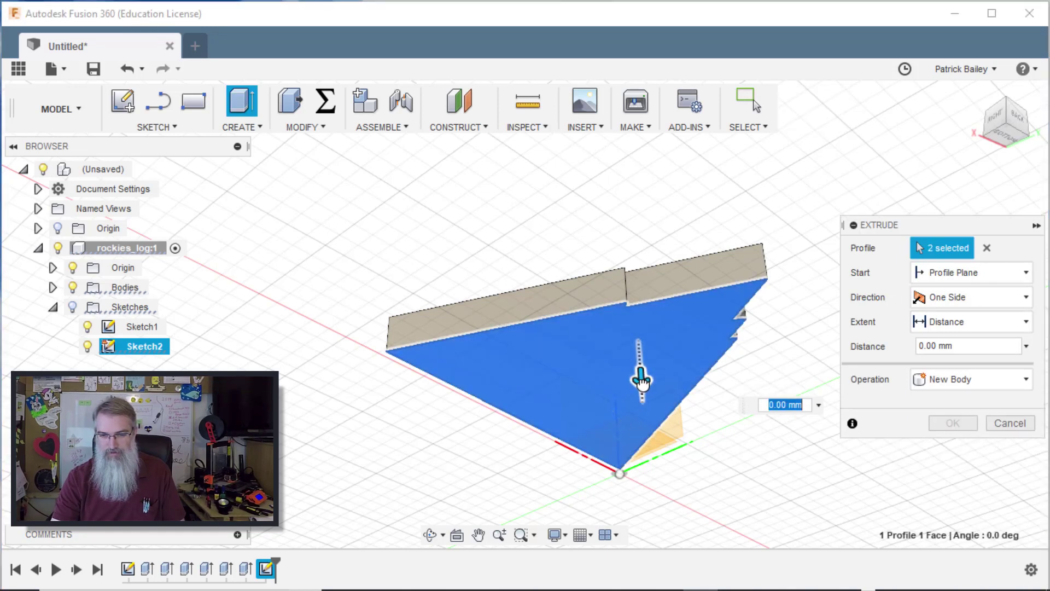
pyautogui.moveTo(638, 377); pyautogui.dragTo(643, 411)
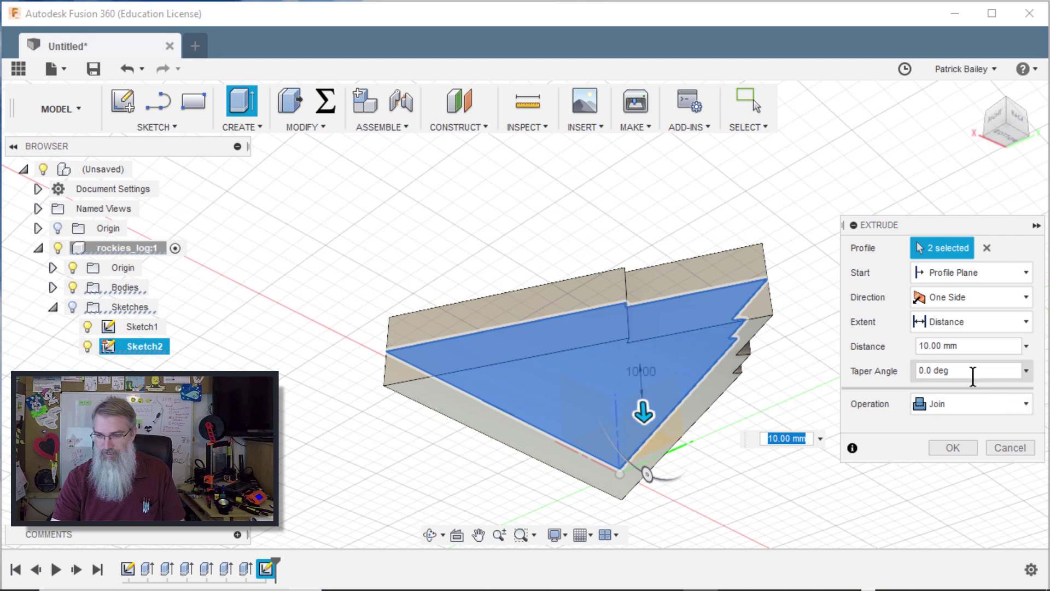
pyautogui.tripleClick(935, 371)
pyautogui.press('BackSpace')
pyautogui.write('-45')
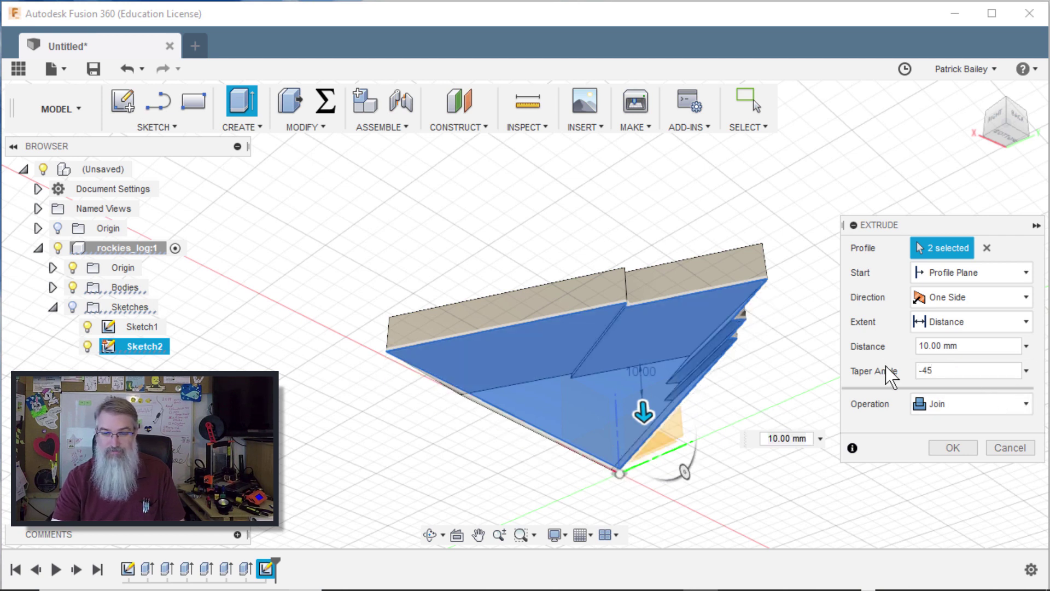
pyautogui.moveTo(1001, 346); pyautogui.dragTo(875, 346)
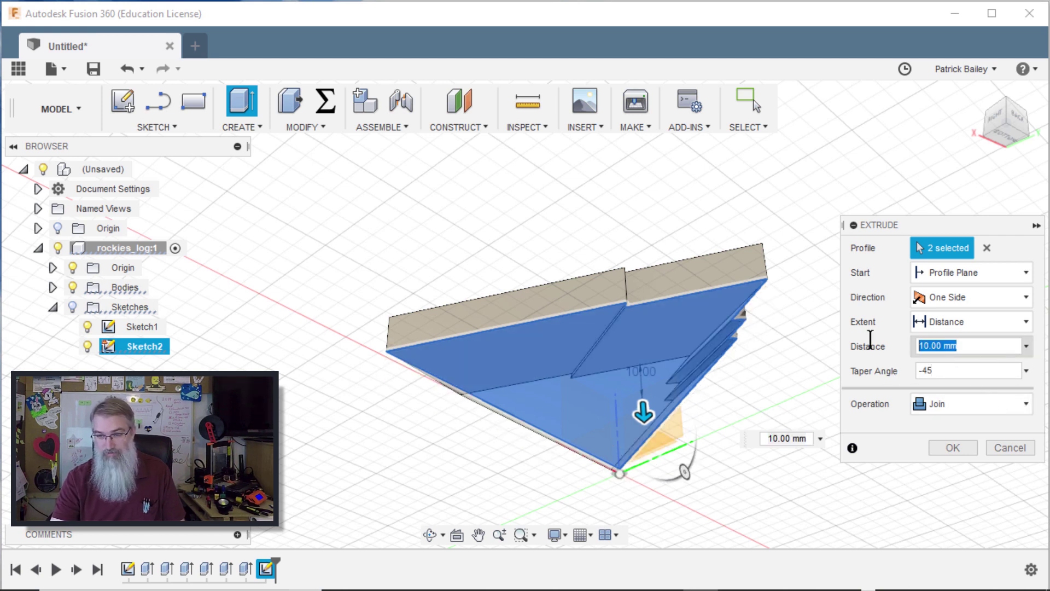
pyautogui.write('1')
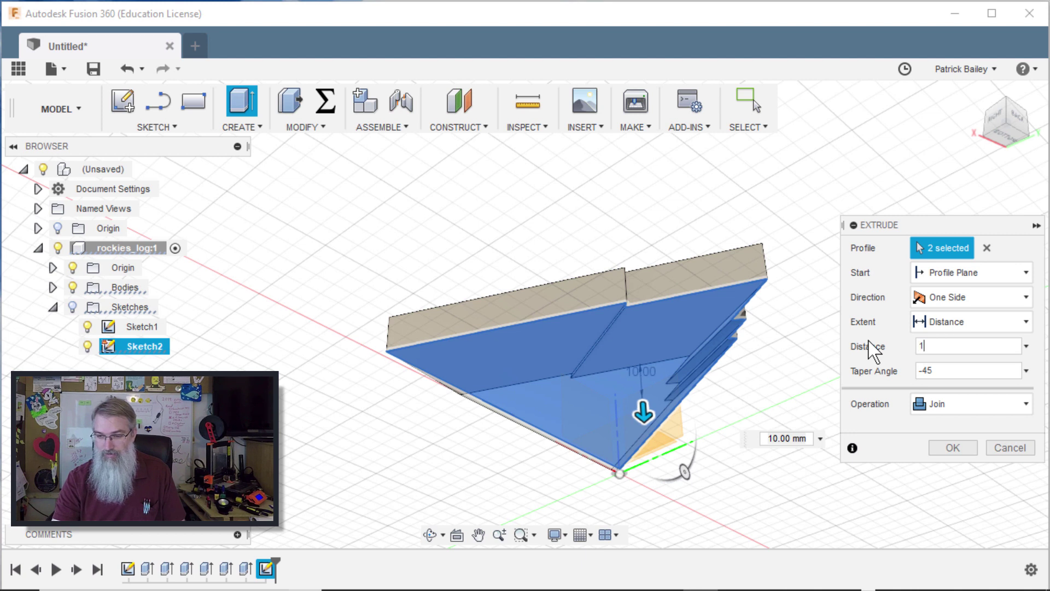
pyautogui.moveTo(930, 347); pyautogui.dragTo(897, 339)
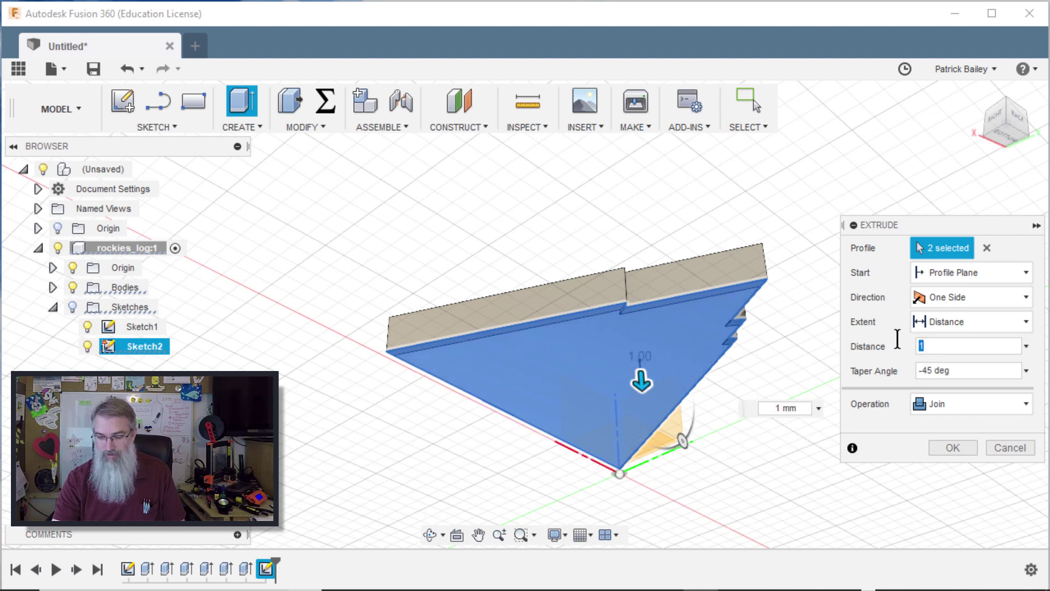
pyautogui.write('2')
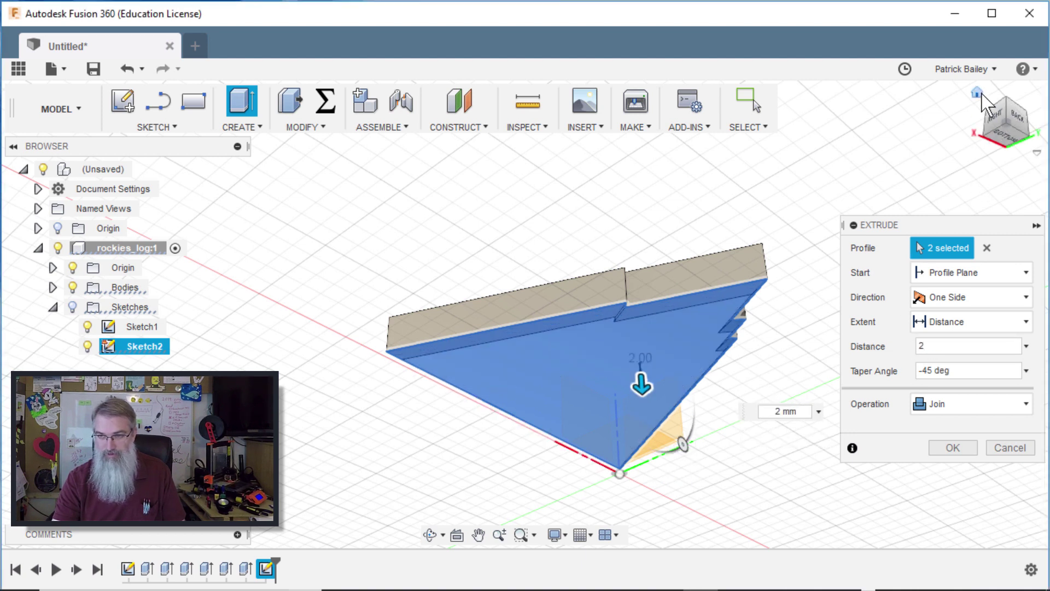
# Inspect the tapered extrusion from several angles and confirm it as a Join.
pyautogui.click(978, 93)
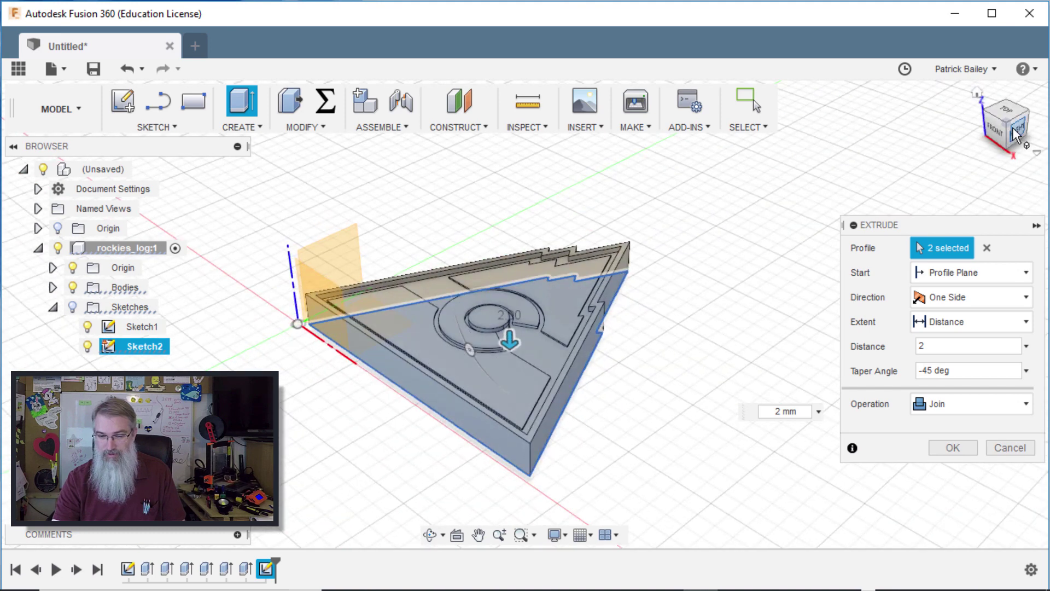
pyautogui.keyDown('shift'); pyautogui.moveTo(678, 295); pyautogui.dragTo(627, 349, button='middle'); pyautogui.keyUp('shift')
pyautogui.scroll(5, 628, 350)
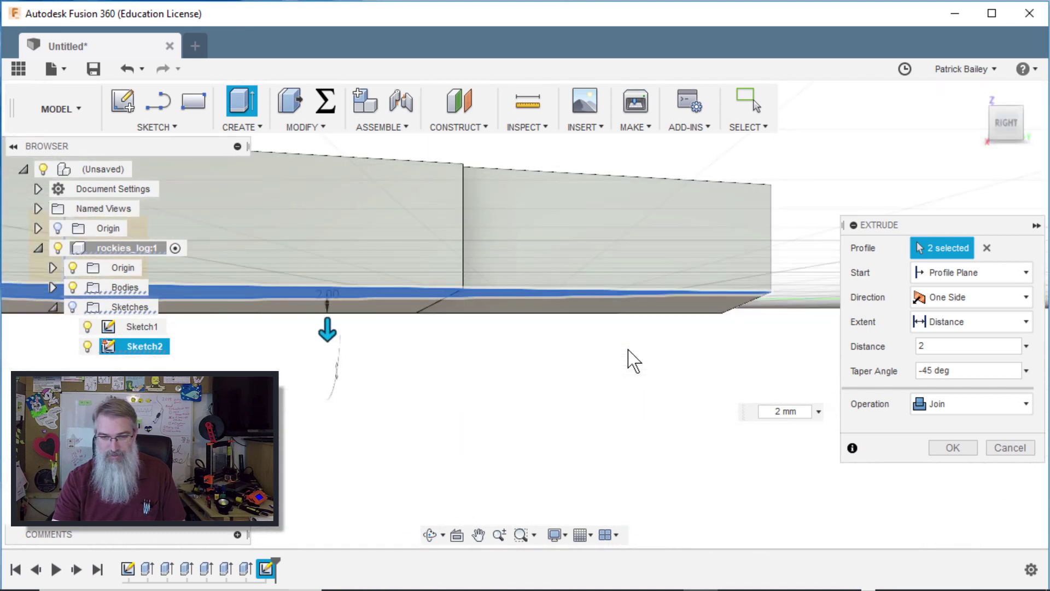
pyautogui.click(1024, 142)
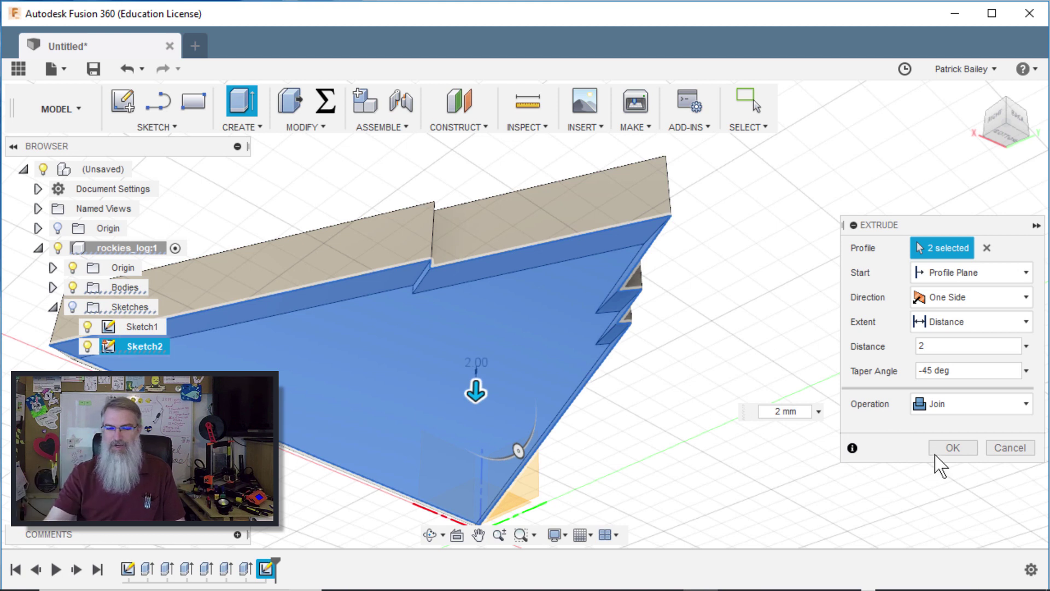
pyautogui.click(951, 447)
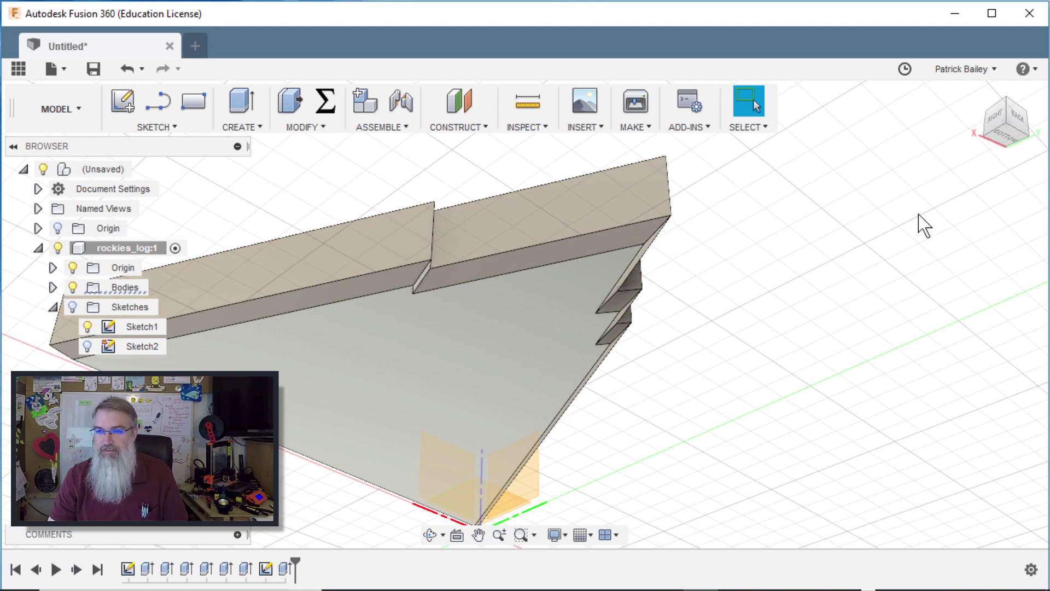
pyautogui.click(983, 104)
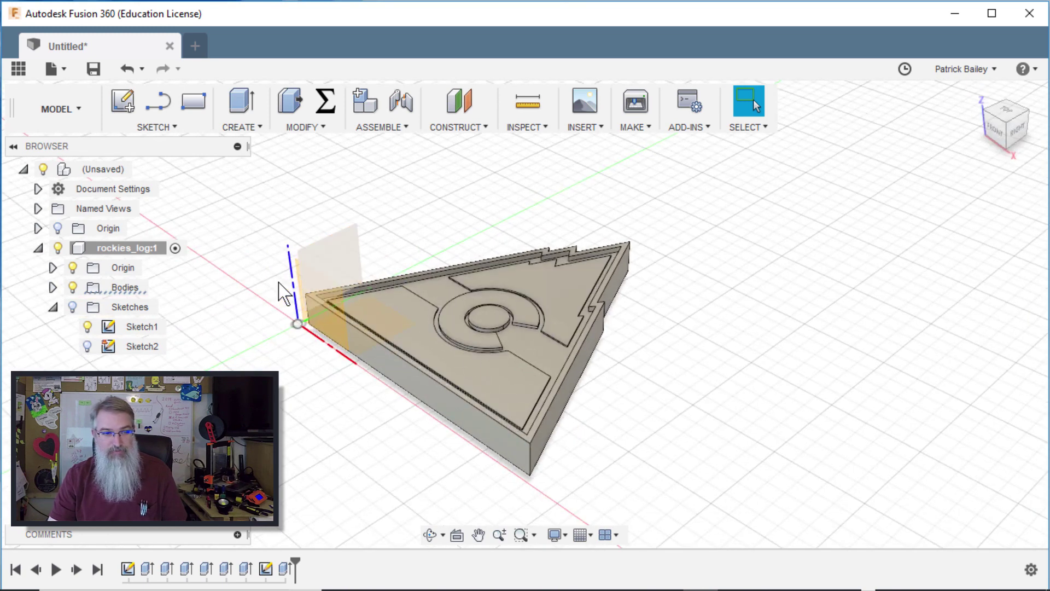
# Save the design under the name 'colorado log'.
pyautogui.hotkey('ctrl', 's')
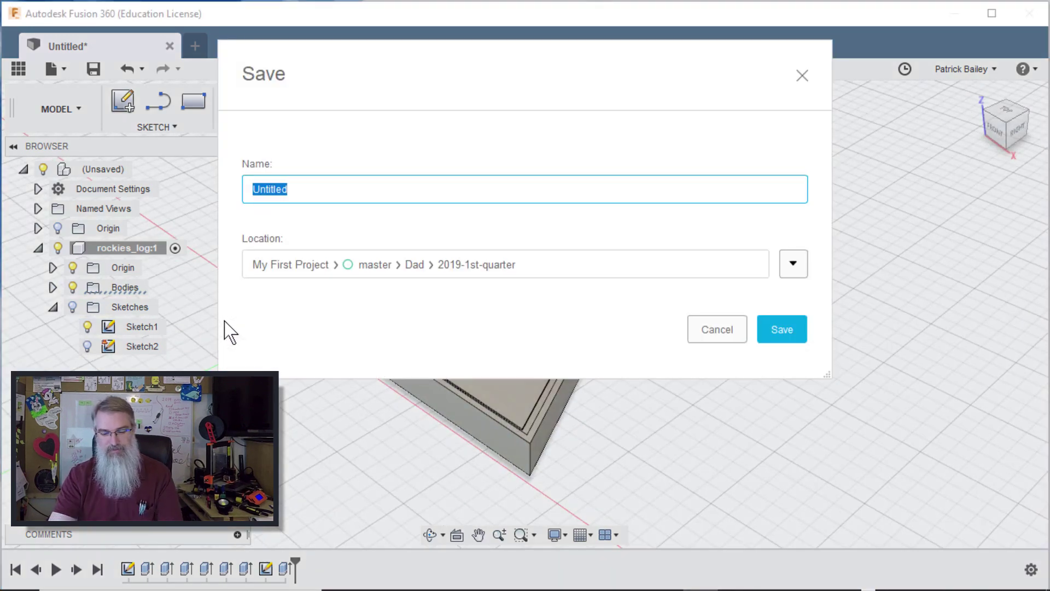
pyautogui.write('co')
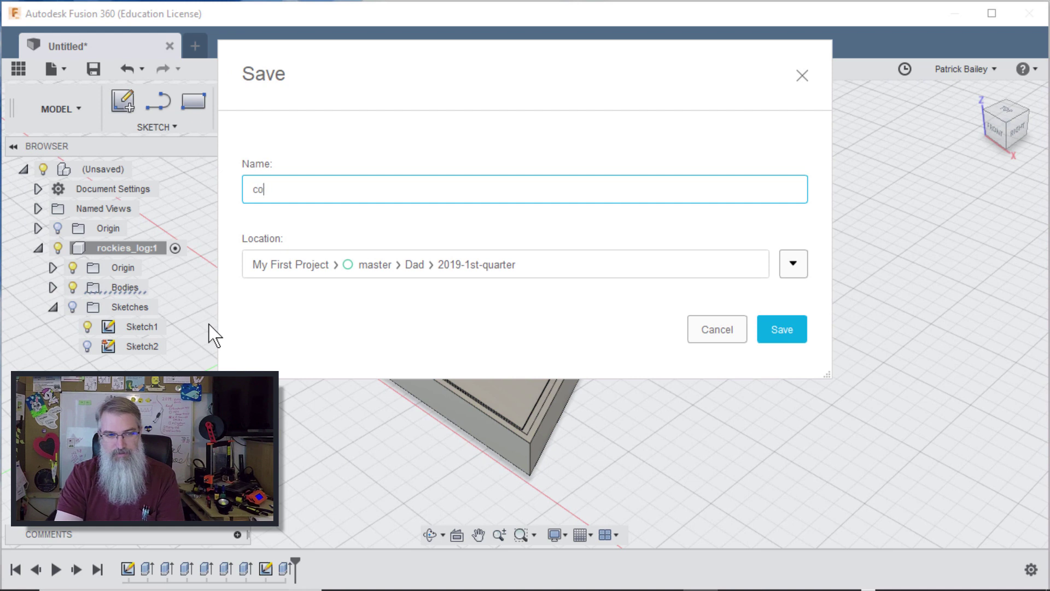
pyautogui.write('rloroad')
pyautogui.press('BackSpace')
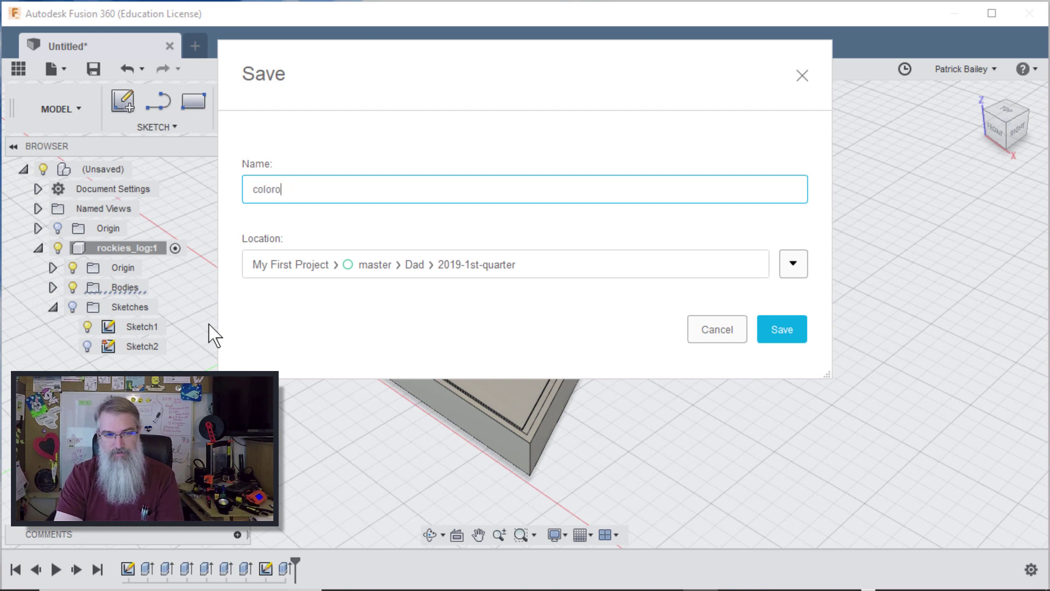
pyautogui.write('da')
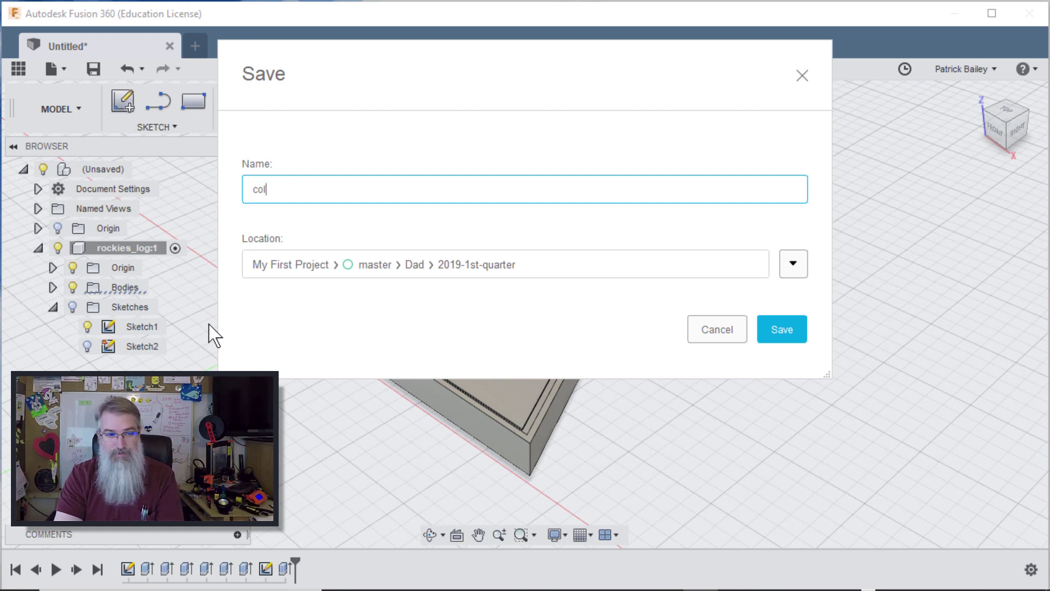
pyautogui.press('BackSpace')
pyautogui.press('BackSpace')
pyautogui.press('BackSpace')
pyautogui.write('colora')
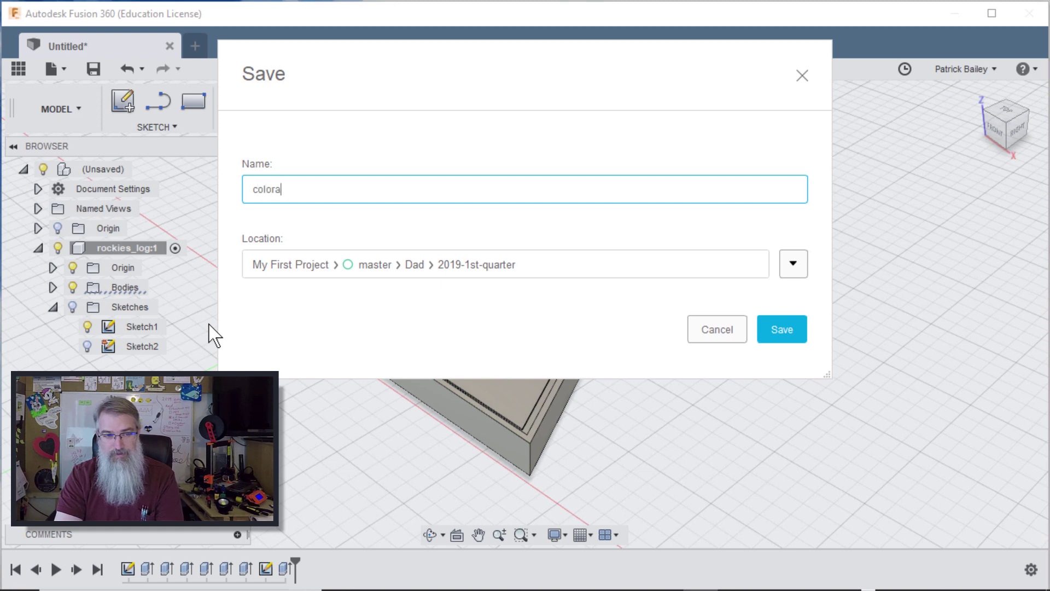
pyautogui.write('do log')
pyautogui.press('Return')
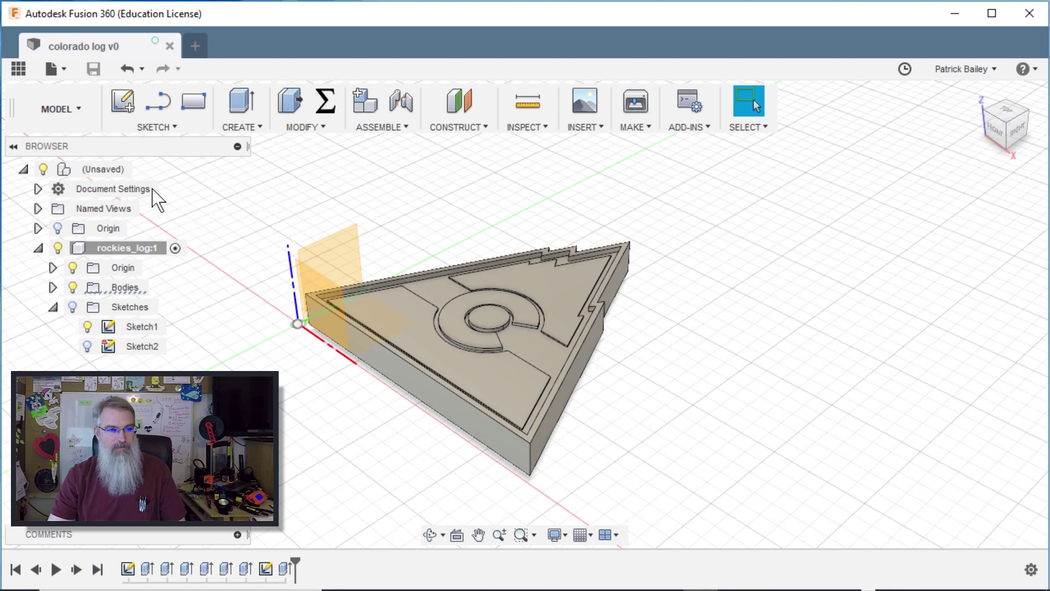
pyautogui.rightClick(125, 174)
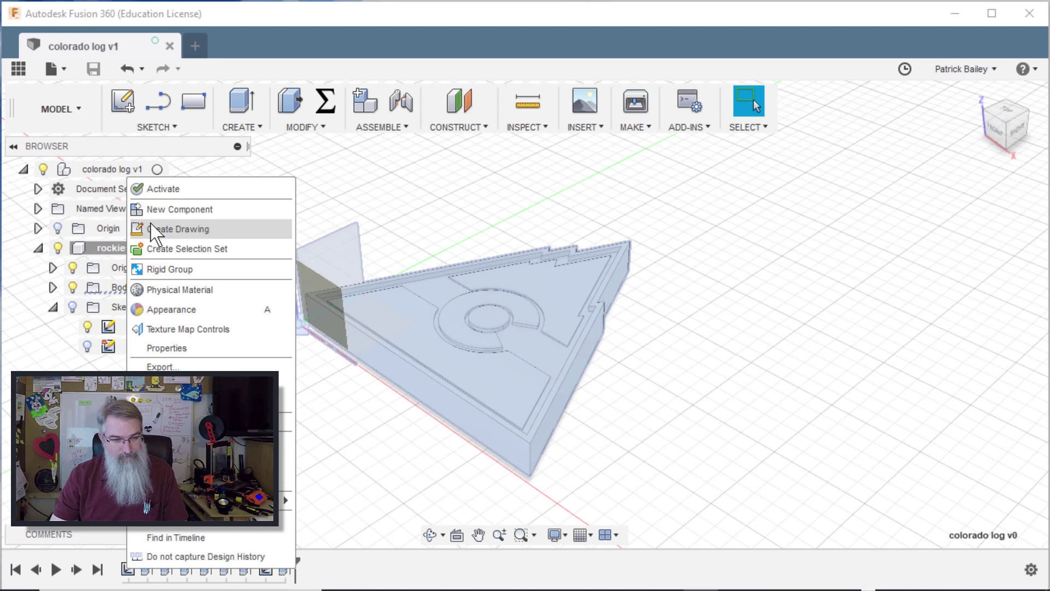
pyautogui.click(304, 218)
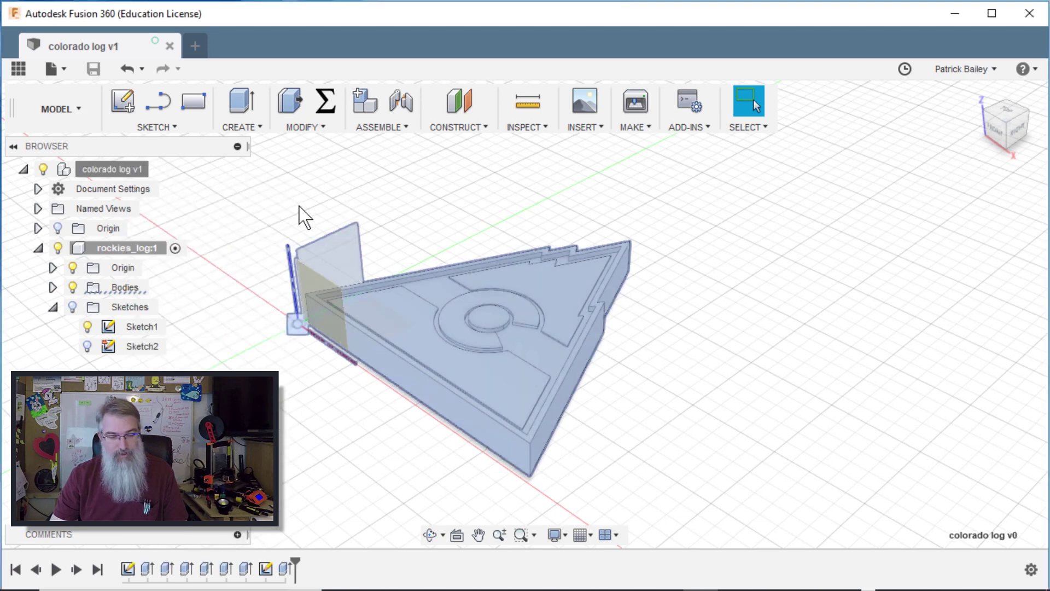
pyautogui.click(143, 251)
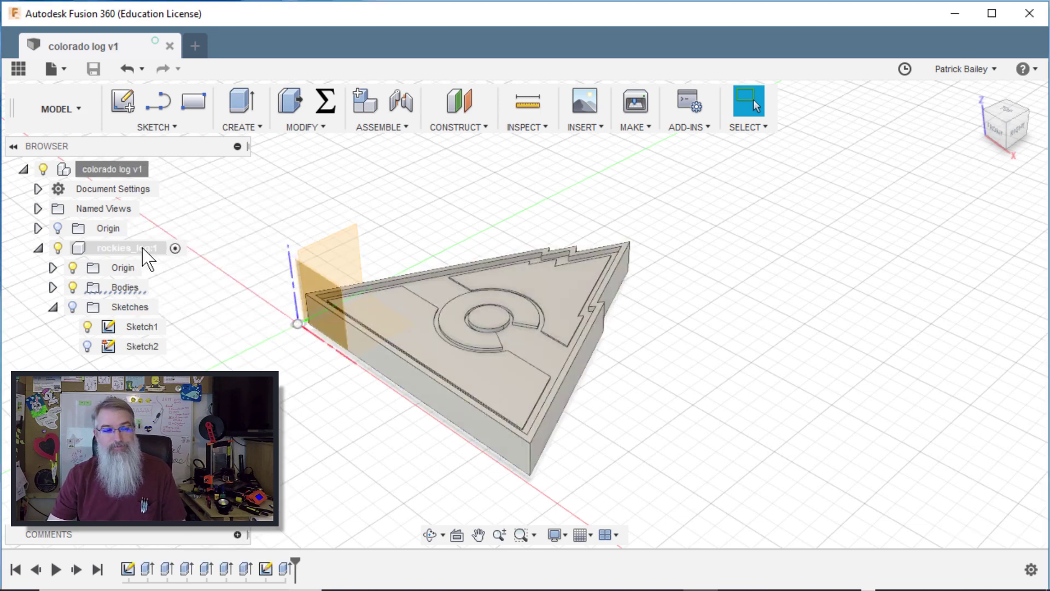
pyautogui.click(175, 249)
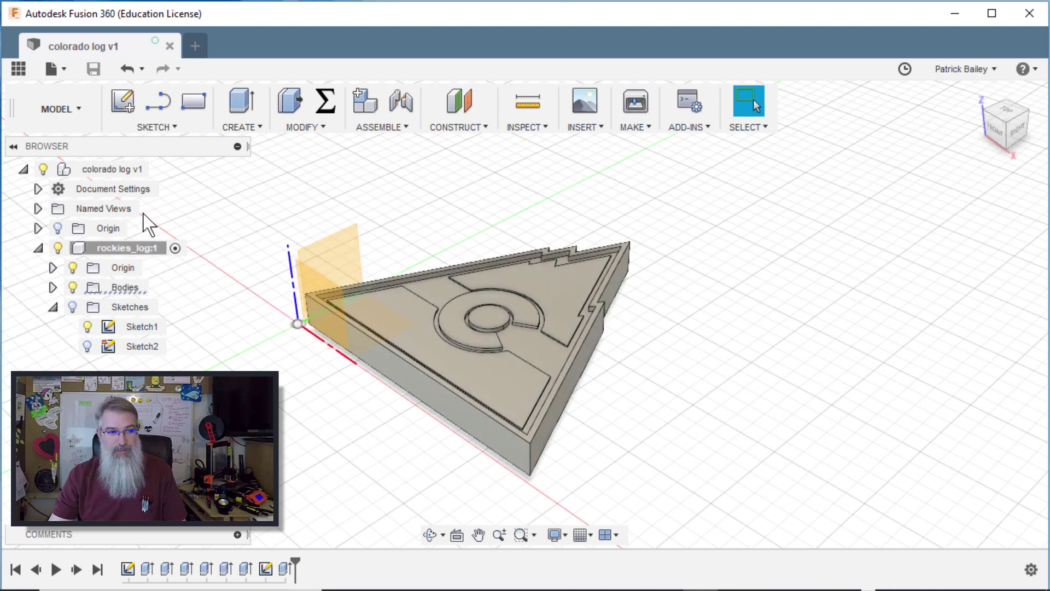
pyautogui.click(632, 127)
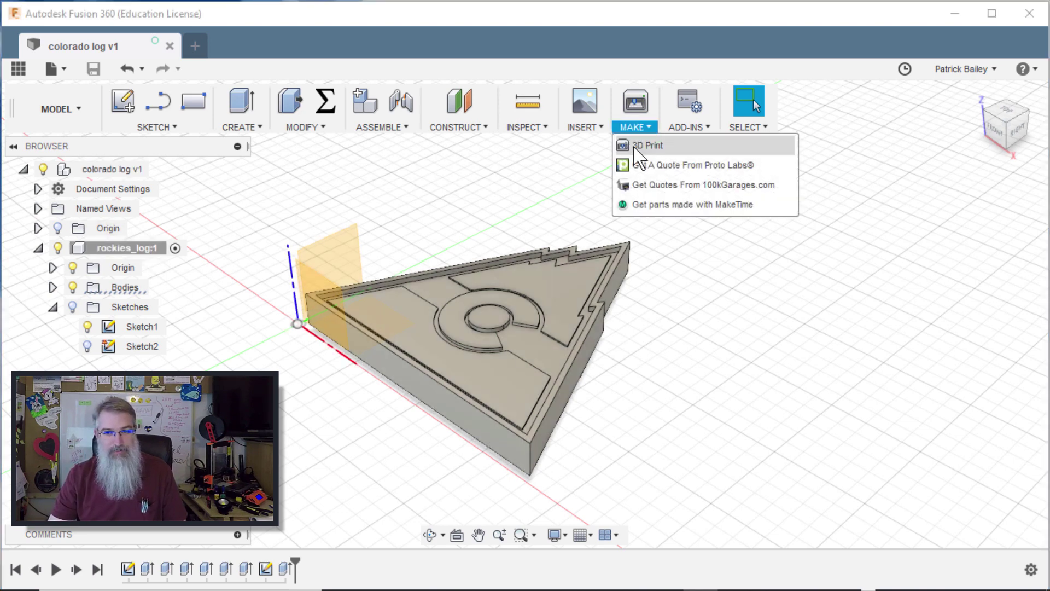
pyautogui.click(636, 146)
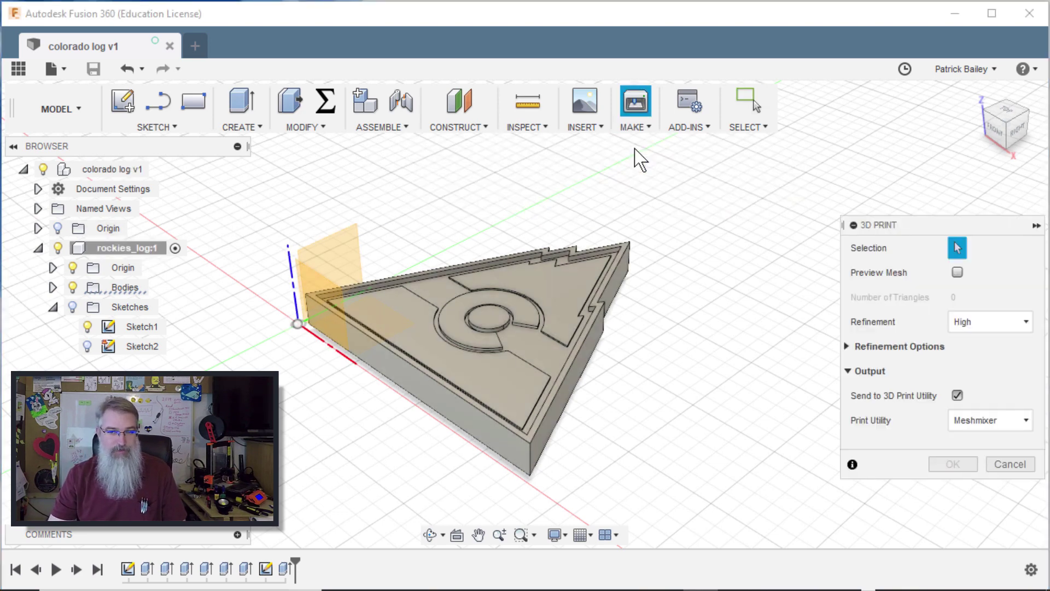
pyautogui.click(957, 395)
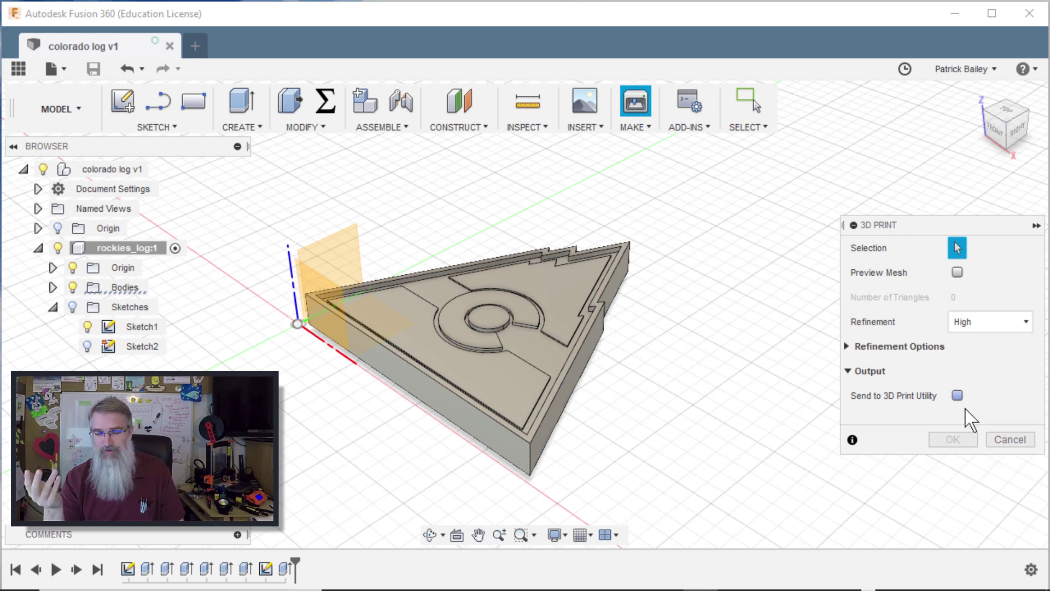
pyautogui.click(1008, 440)
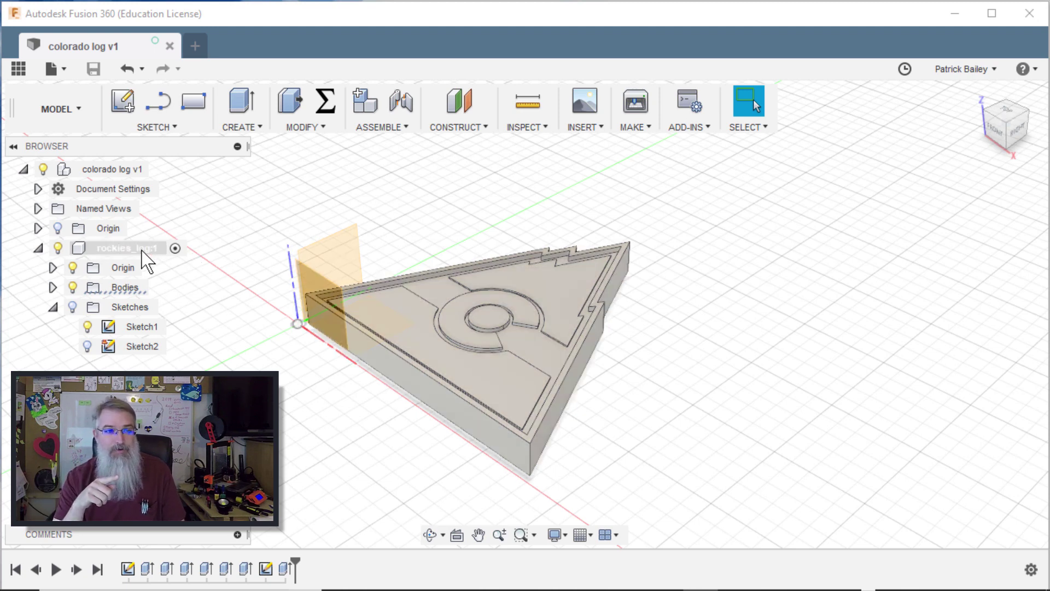
# Export rockies_log:1 as a binary, high-refinement STL and accept the settings.
pyautogui.rightClick(141, 250)
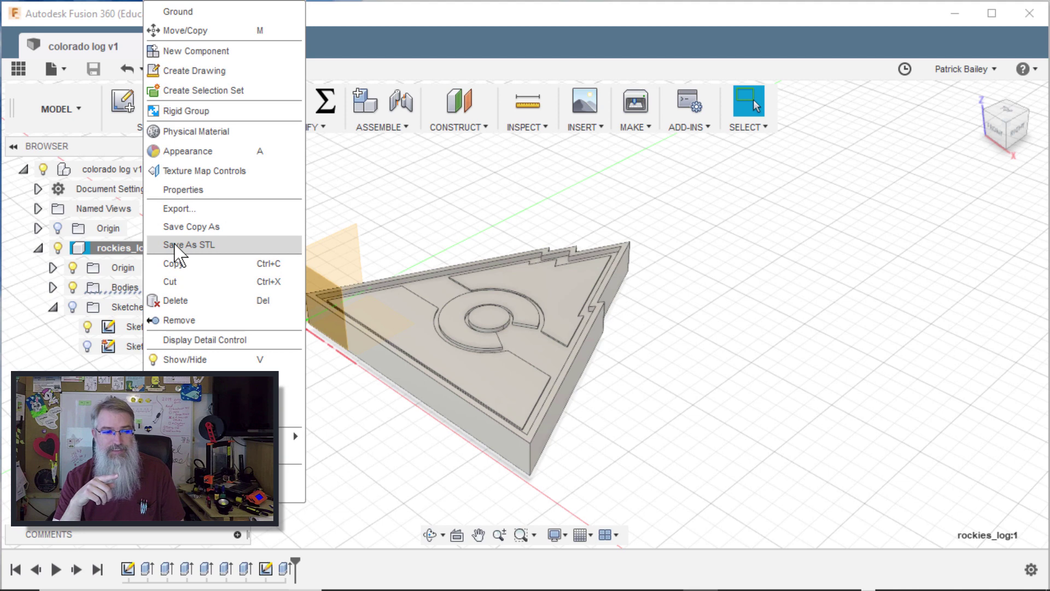
pyautogui.click(178, 246)
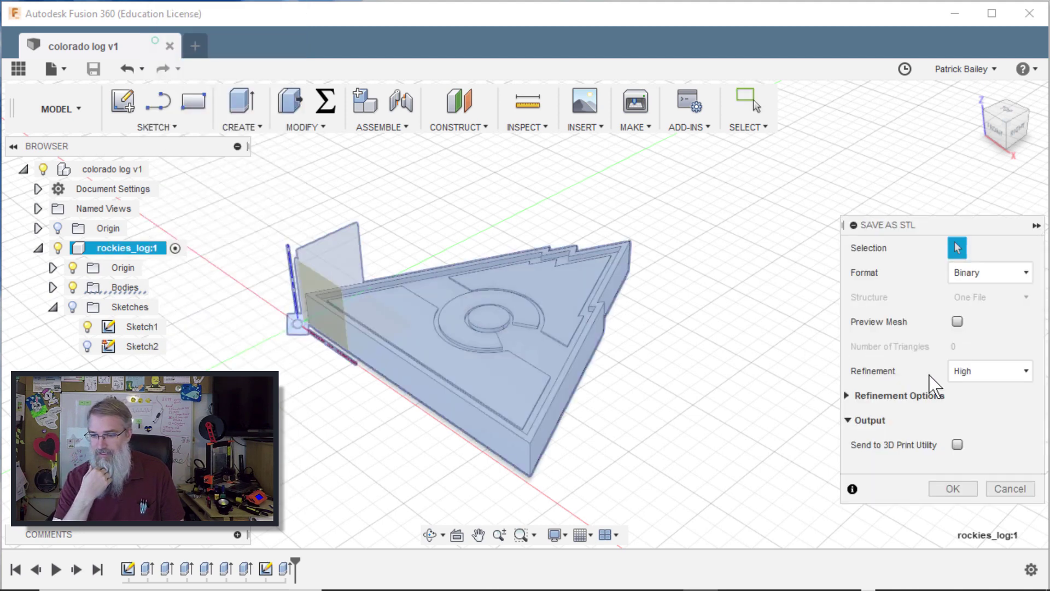
pyautogui.click(965, 484)
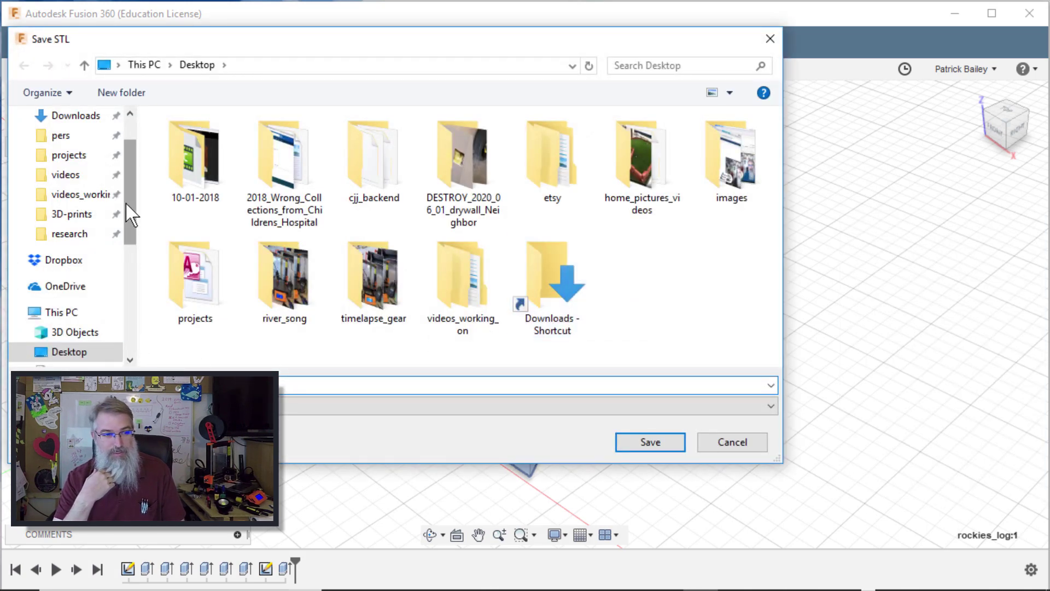
# Create a colorado_logo folder inside 3D-prints\testing, correcting the misspelled name.
pyautogui.click(90, 215)
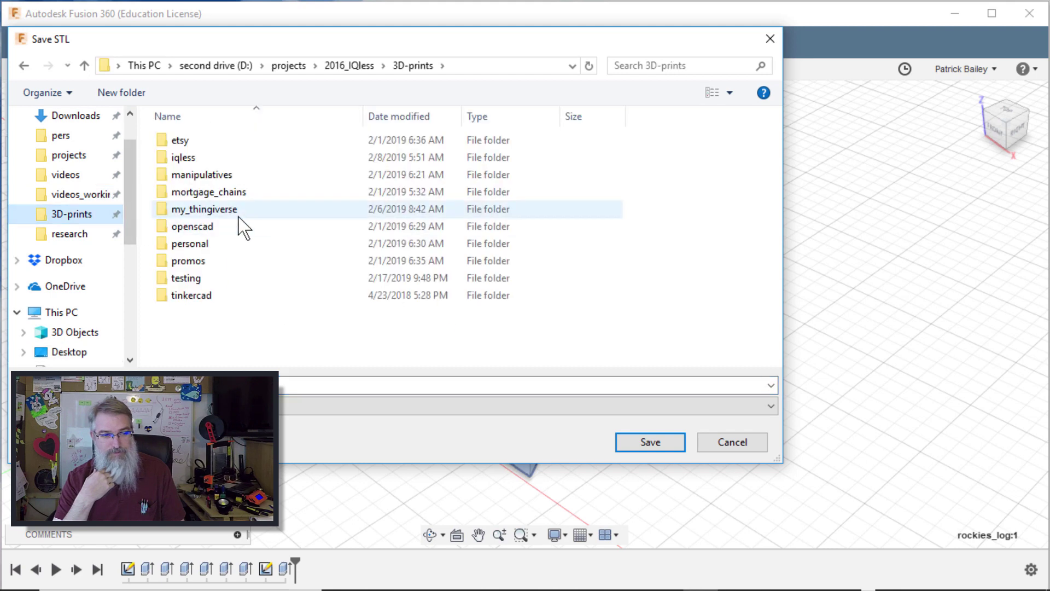
pyautogui.doubleClick(204, 280)
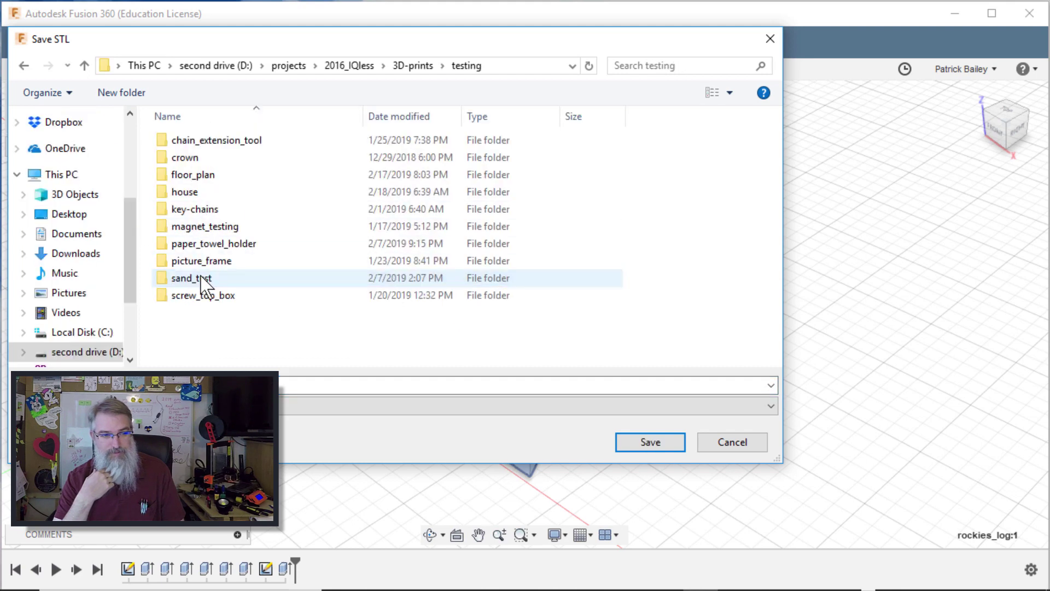
pyautogui.rightClick(228, 346)
pyautogui.moveTo(334, 549)
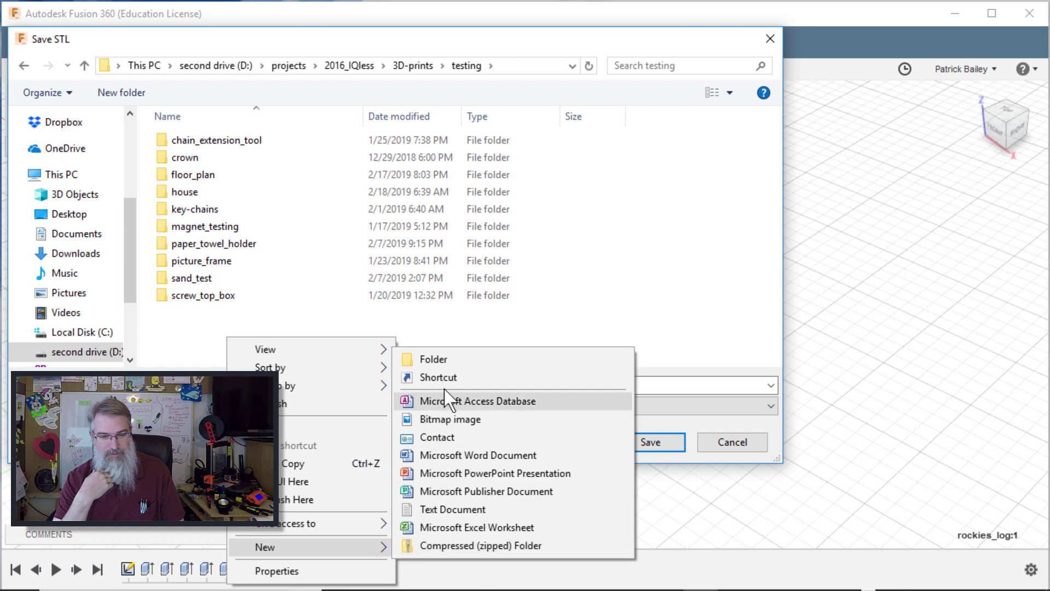
pyautogui.click(439, 358)
pyautogui.write('col')
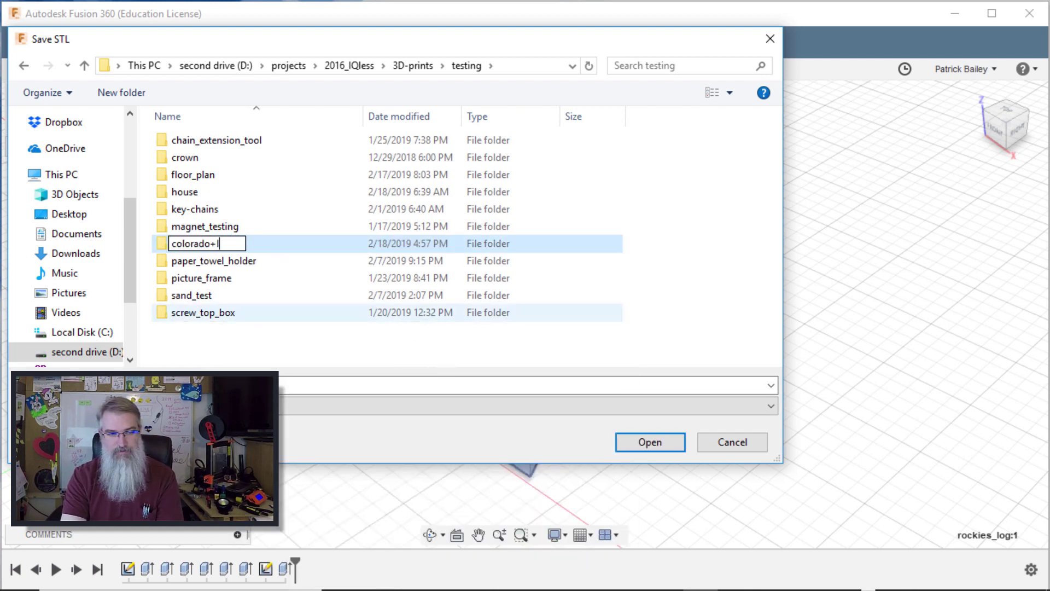
pyautogui.write('orado')
pyautogui.press('BackSpace')
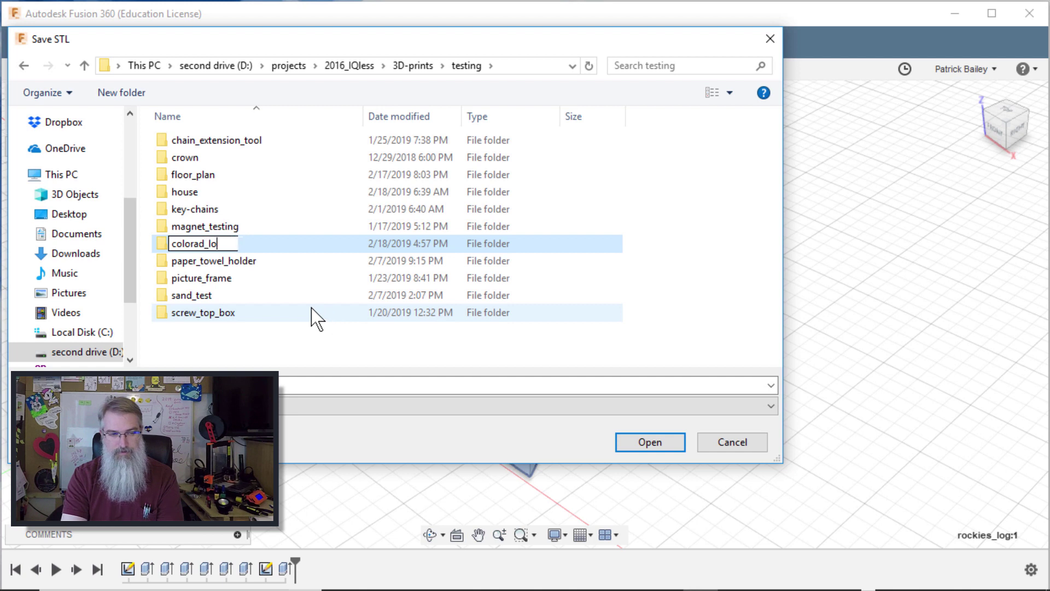
pyautogui.write('_logo')
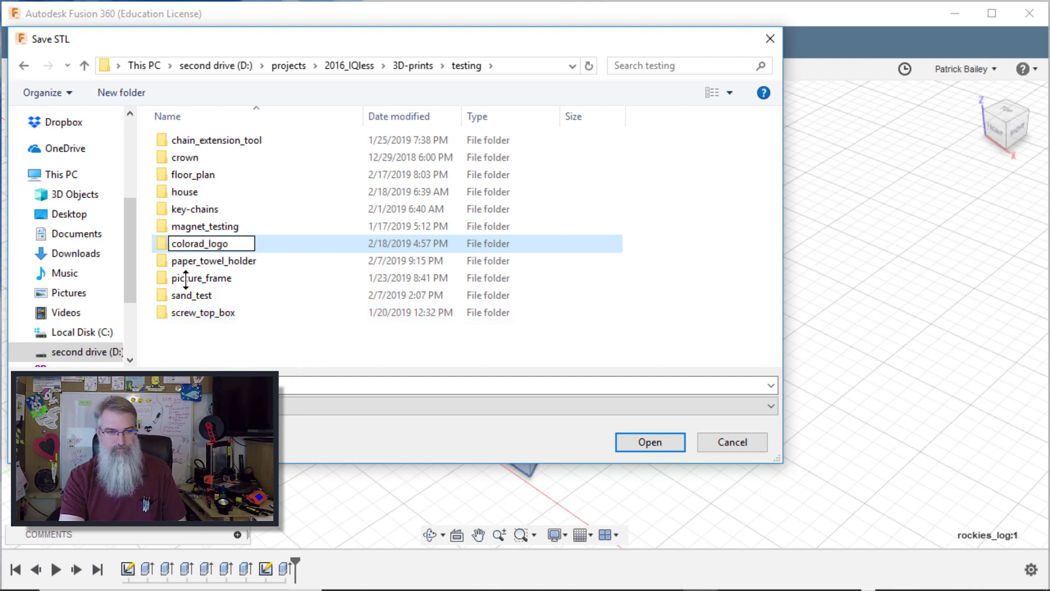
pyautogui.press('Return')
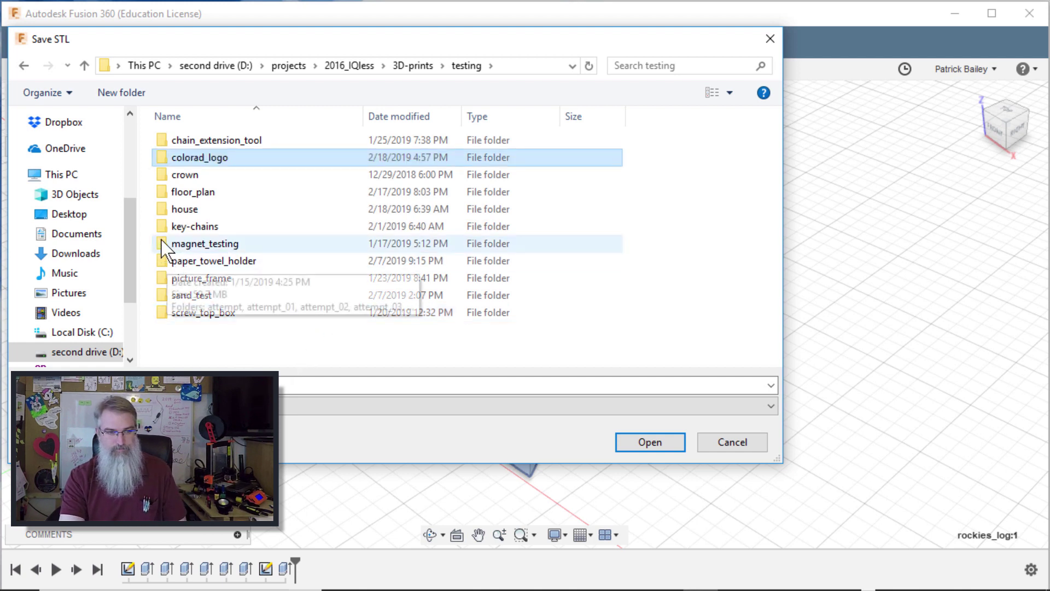
pyautogui.click(202, 160)
pyautogui.click(210, 159)
pyautogui.write('o')
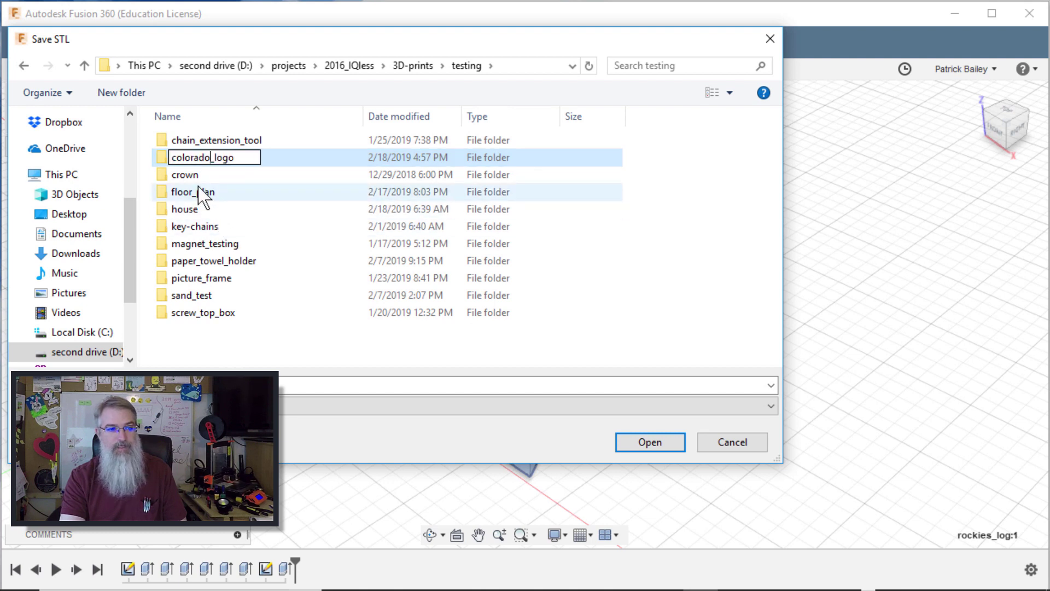
pyautogui.press('Return')
# Create an attempt_01 subfolder in colorado_logo and open it.
pyautogui.doubleClick(191, 157)
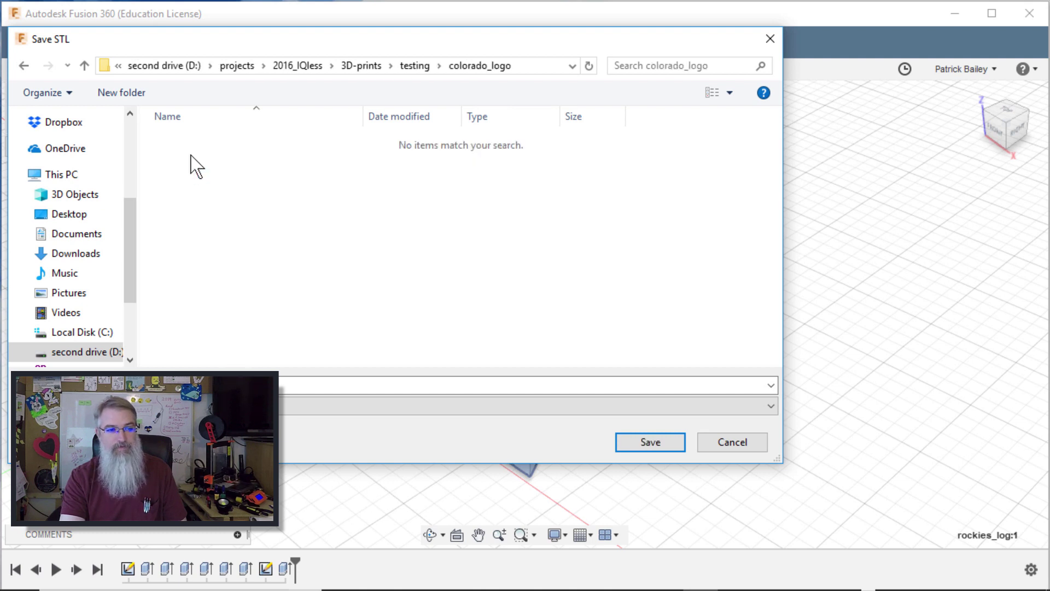
pyautogui.rightClick(198, 261)
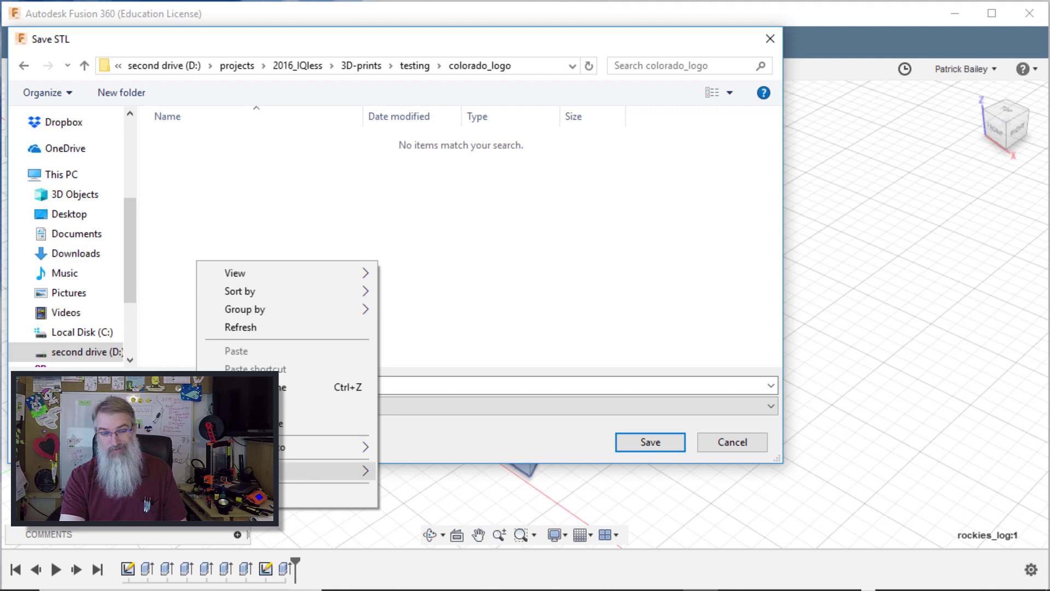
pyautogui.moveTo(328, 470)
pyautogui.click(386, 282)
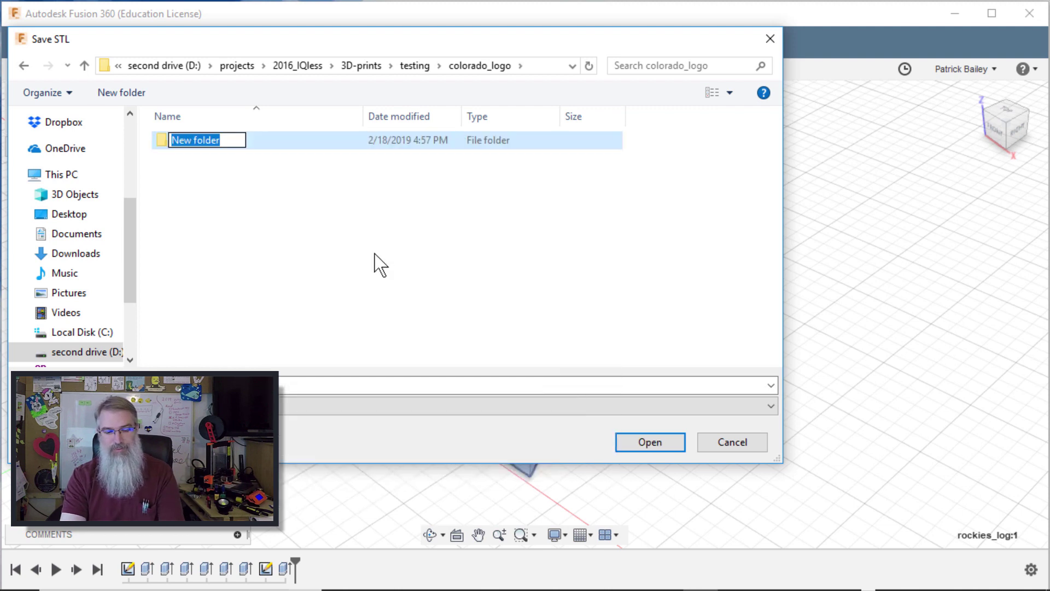
pyautogui.write('attempt')
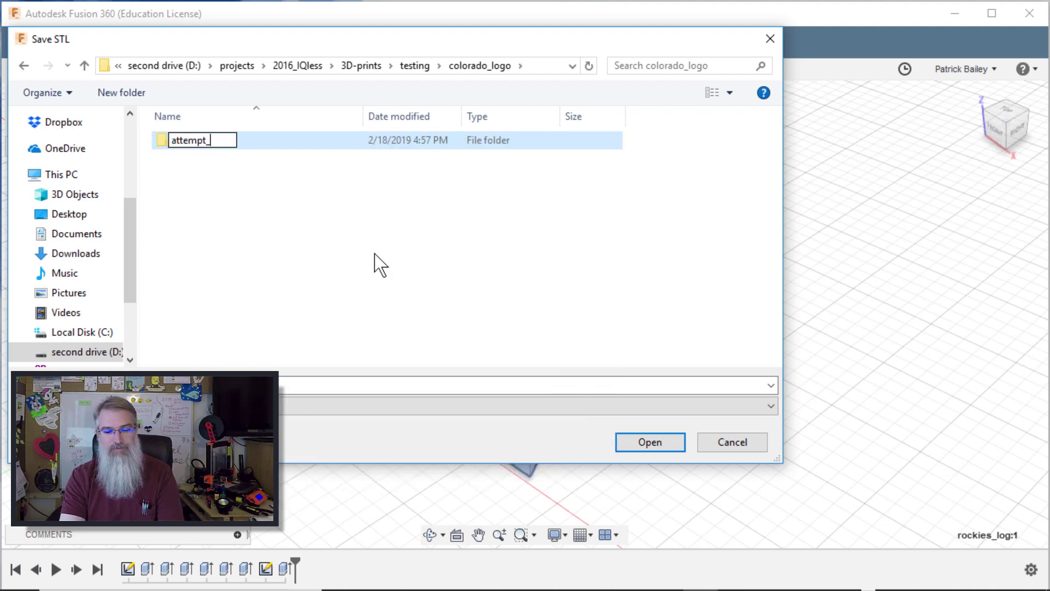
pyautogui.write('_01')
pyautogui.click(206, 163)
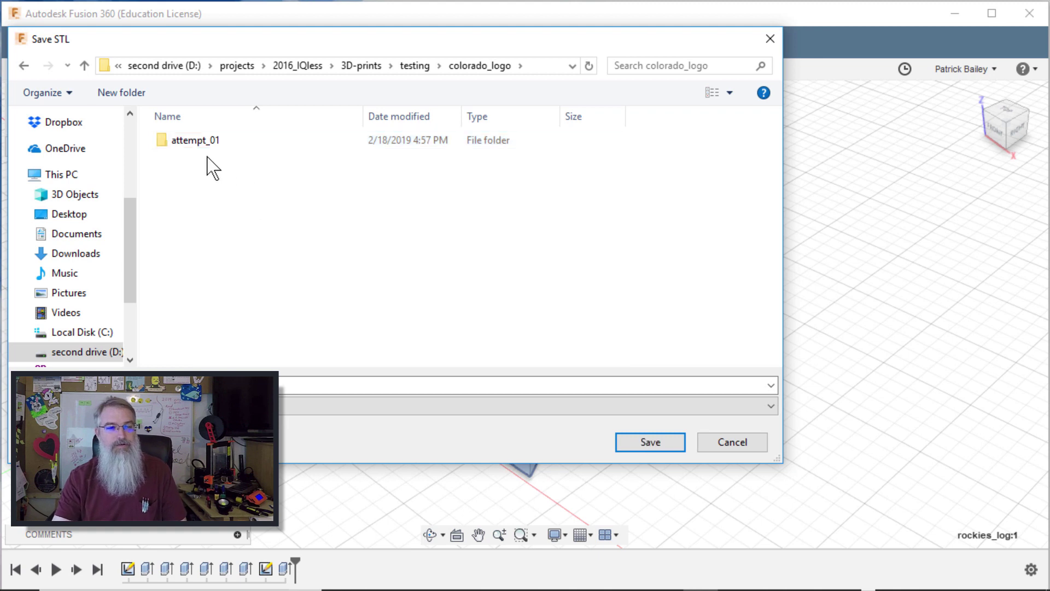
pyautogui.doubleClick(168, 144)
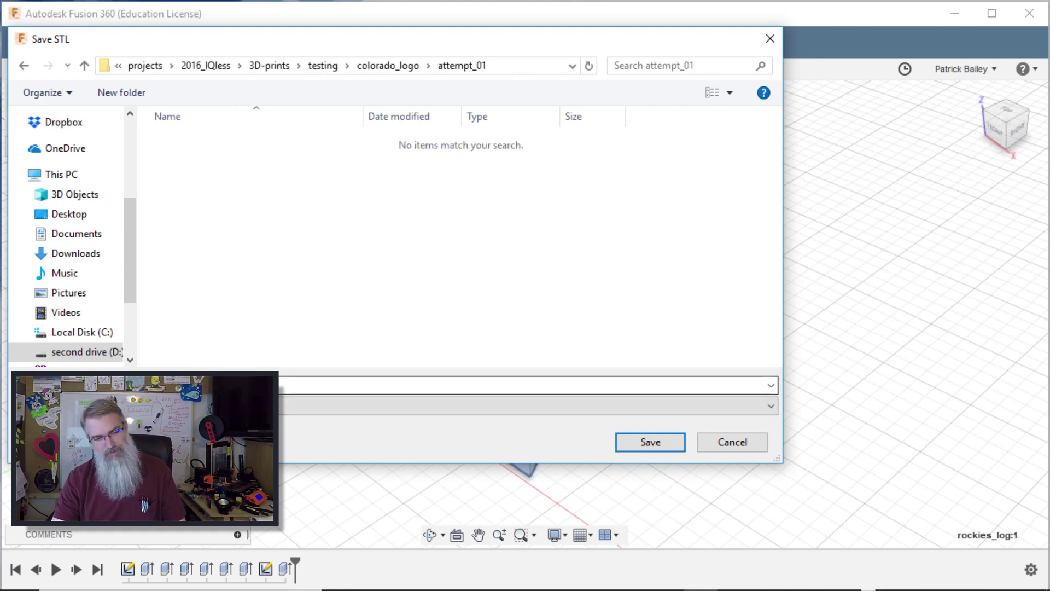
# Cancel the save window and restart the STL export of rockies_log:1.
pyautogui.click(721, 443)
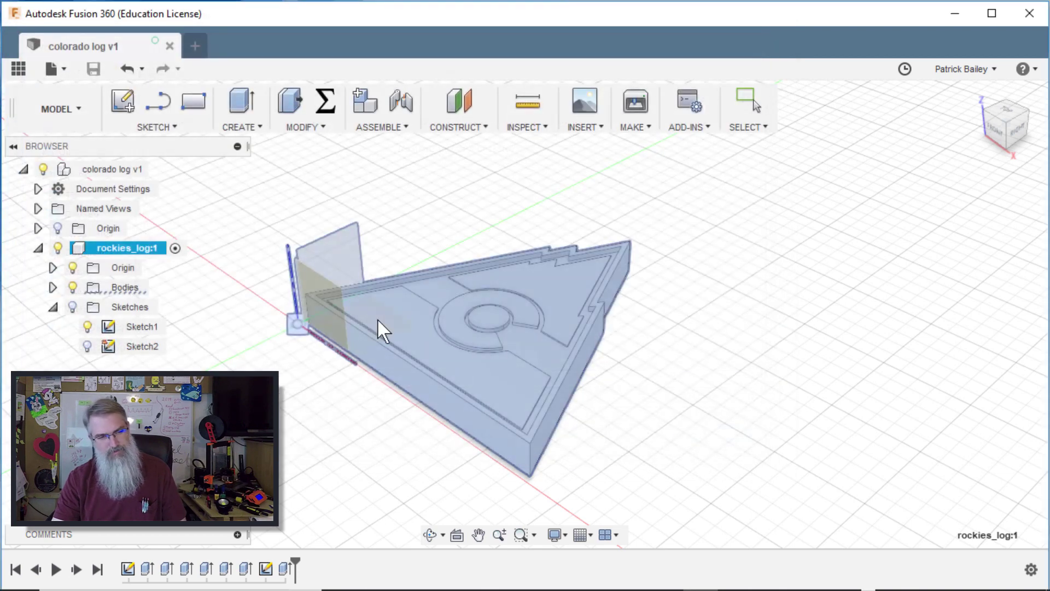
pyautogui.rightClick(131, 253)
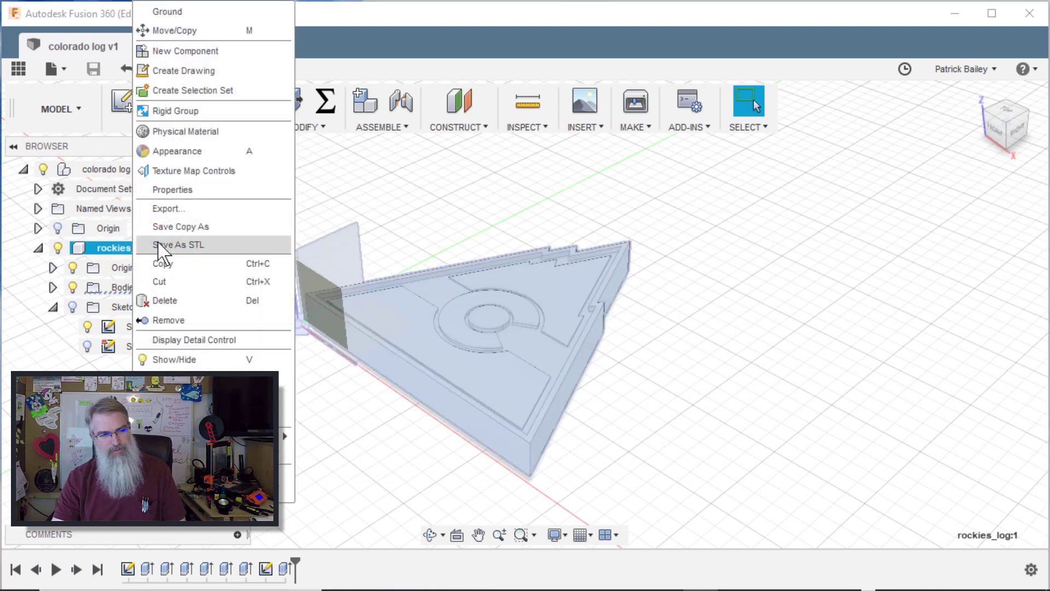
pyautogui.click(175, 244)
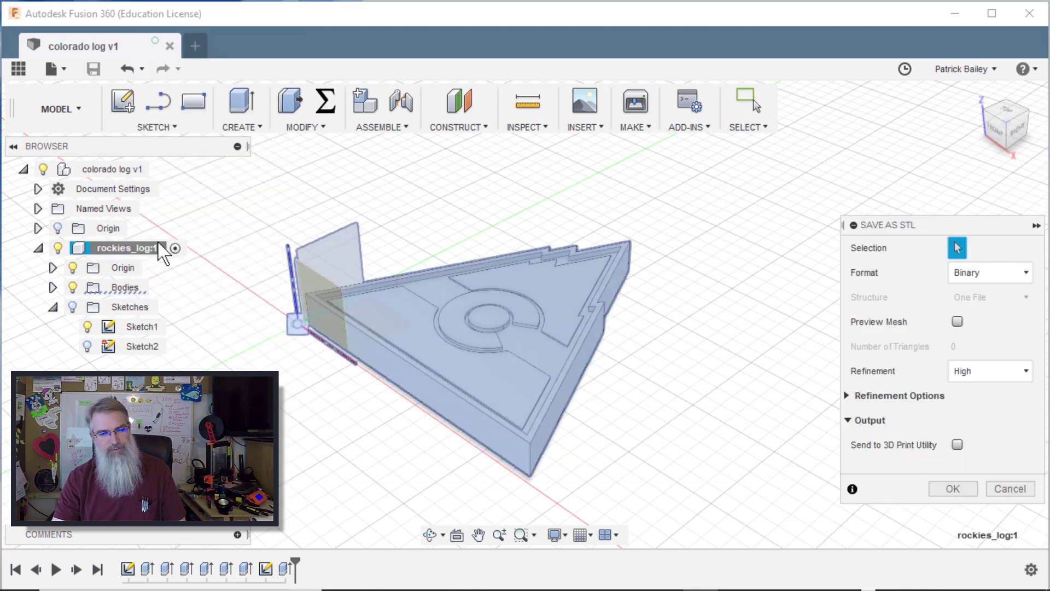
pyautogui.click(953, 488)
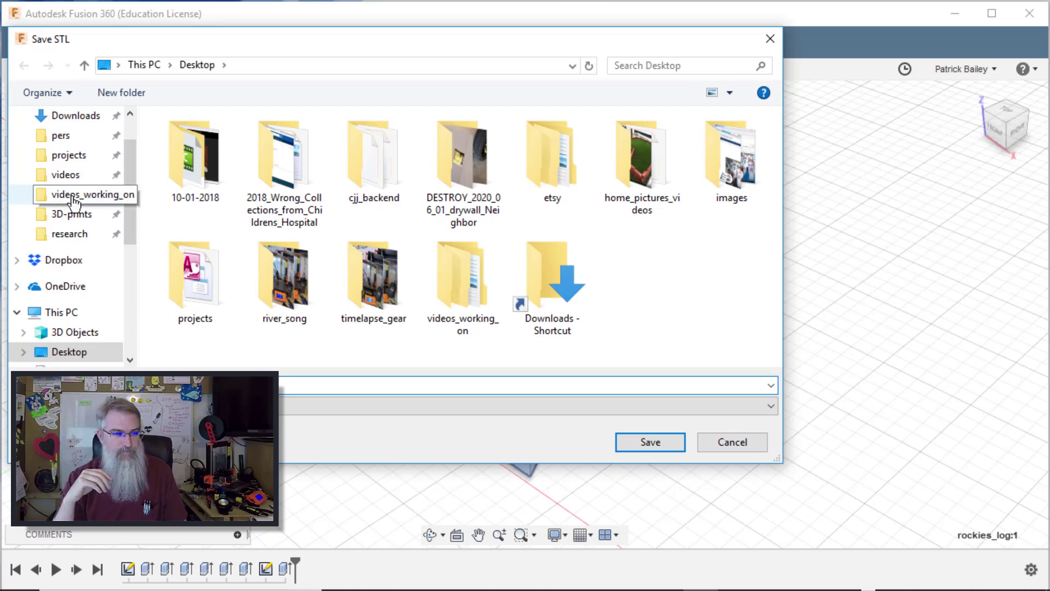
# Save the STL as rockies_logo.stl in testing\colorado_logo\attempt_01.
pyautogui.click(76, 214)
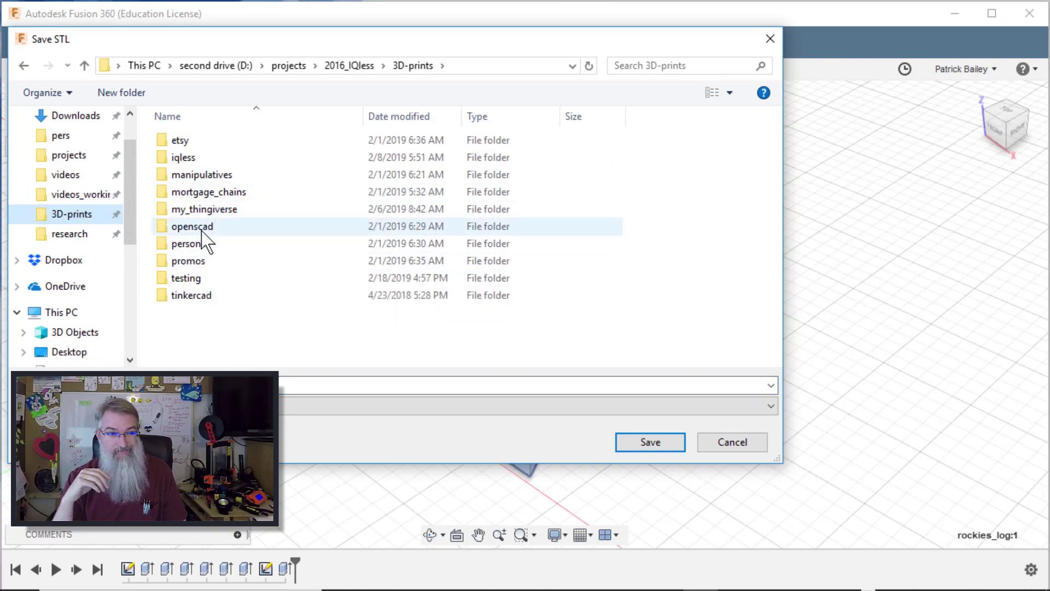
pyautogui.click(196, 279)
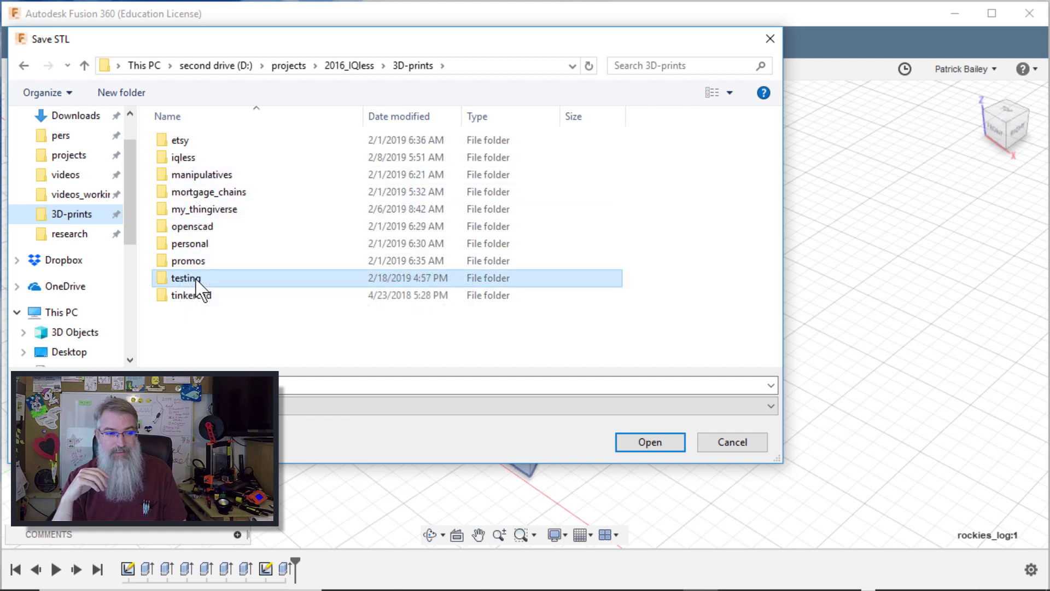
pyautogui.doubleClick(196, 279)
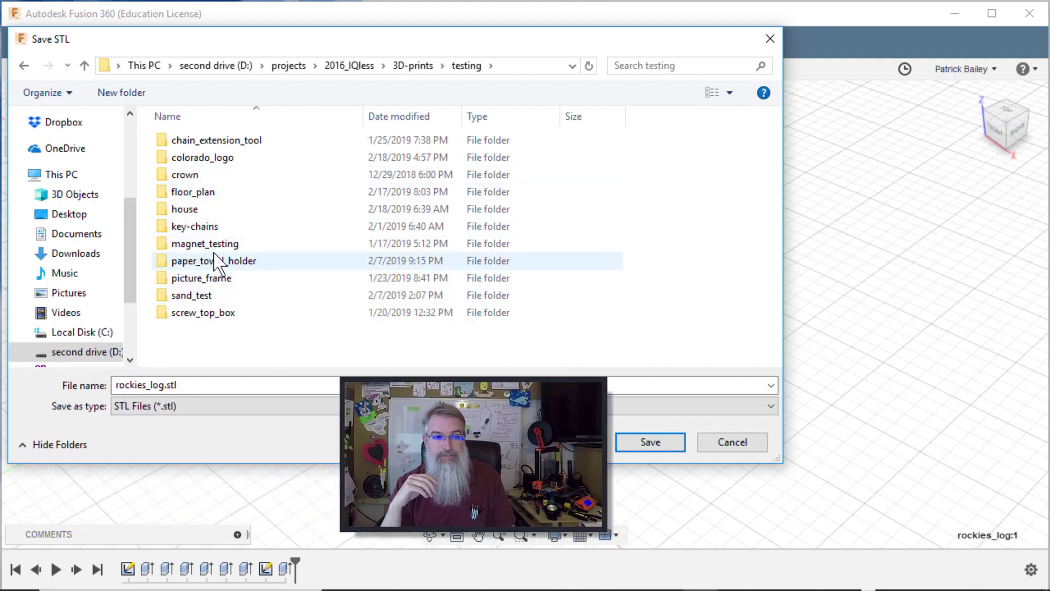
pyautogui.doubleClick(199, 158)
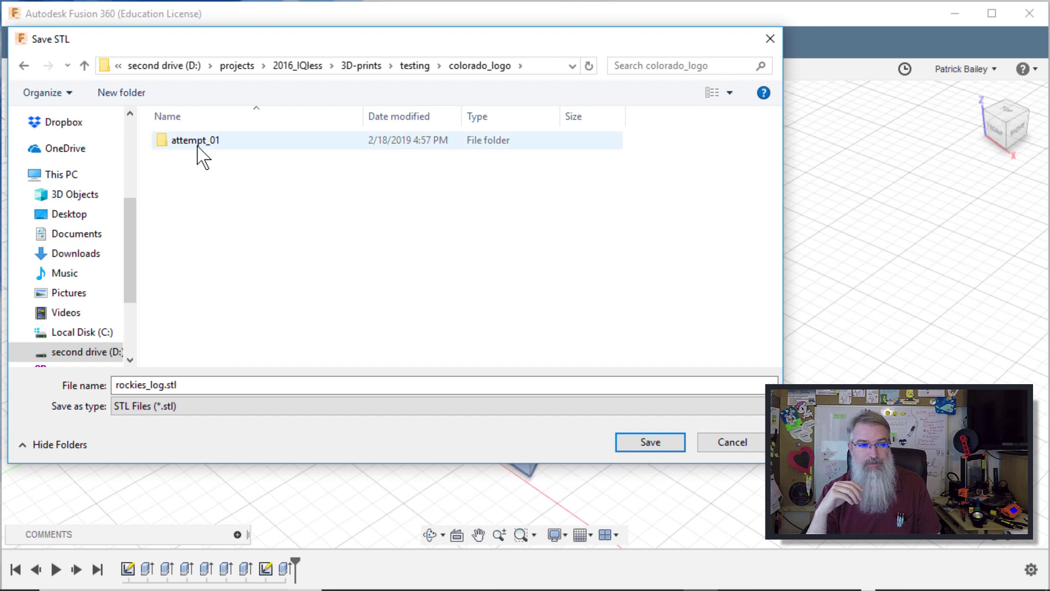
pyautogui.doubleClick(198, 145)
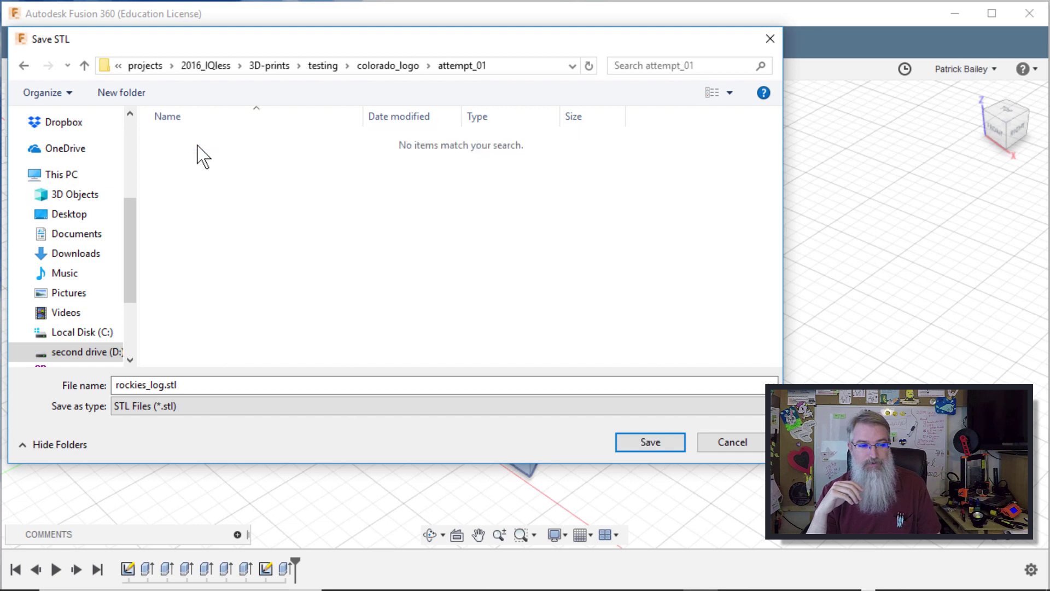
pyautogui.click(162, 386)
pyautogui.click(164, 385)
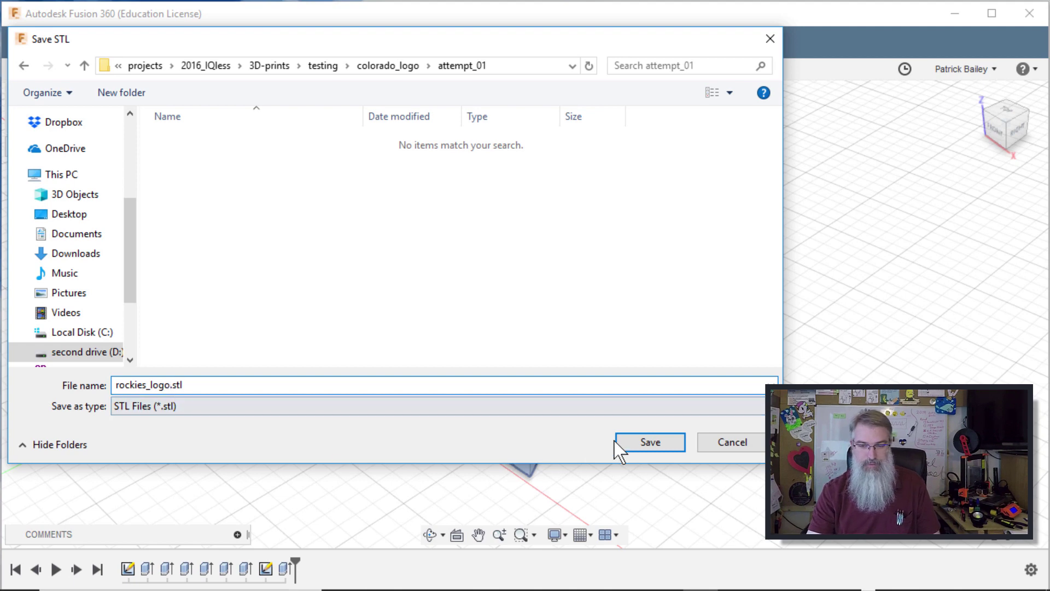
pyautogui.click(639, 443)
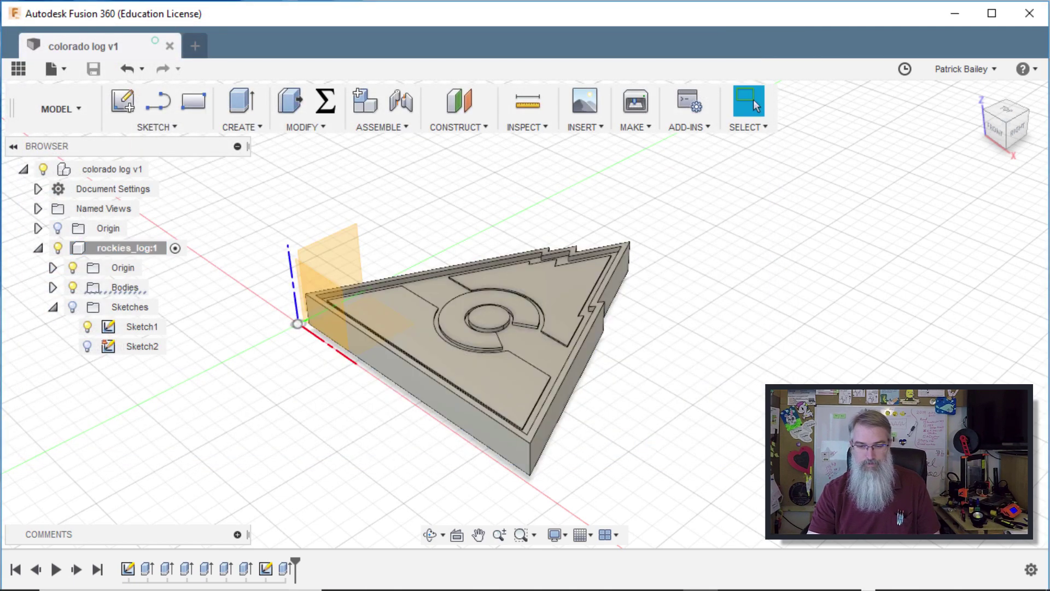
# Delete the old house model from the PrusaControl print bed.
pyautogui.click(665, 575)
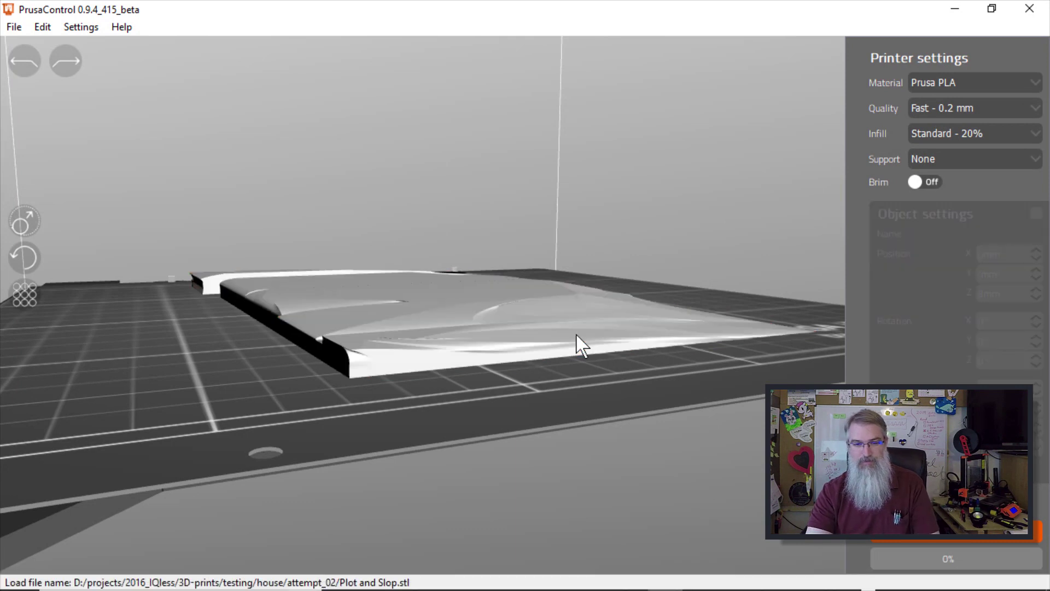
pyautogui.click(575, 335)
pyautogui.press('Delete')
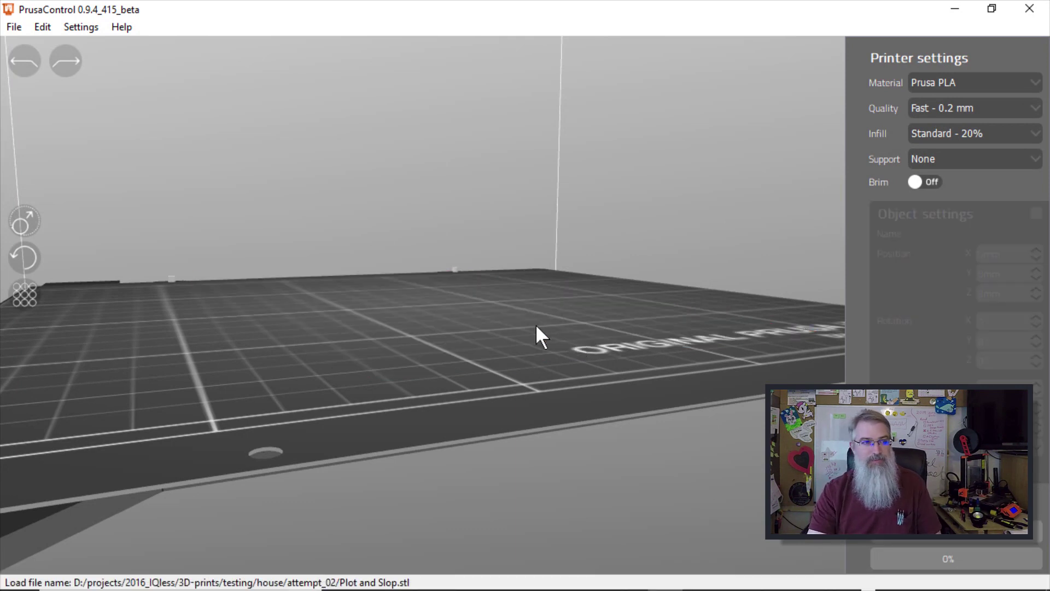
pyautogui.moveTo(536, 324); pyautogui.dragTo(553, 375)
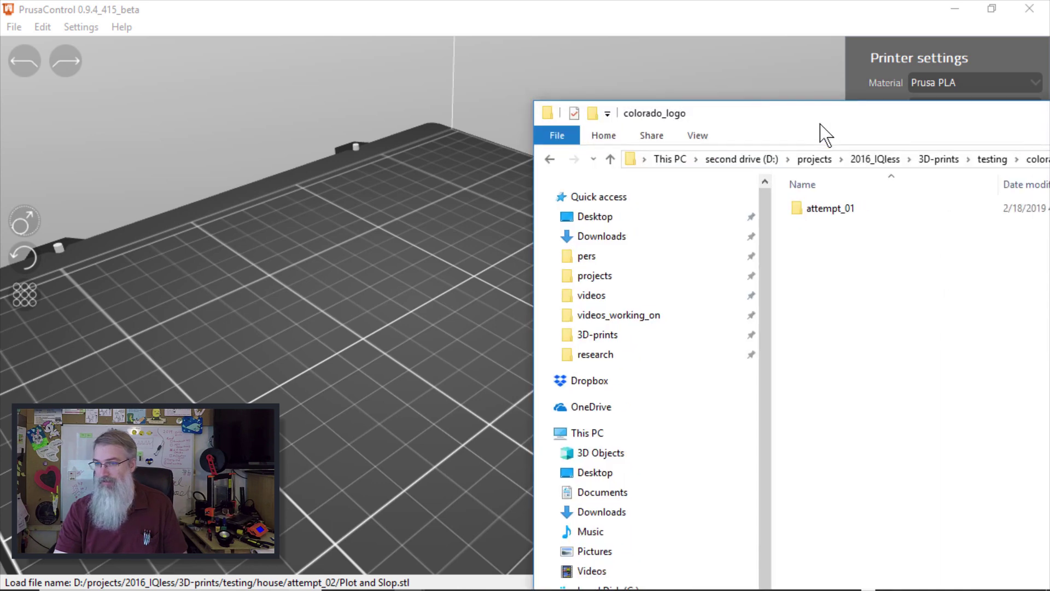
# Drag rockies_logo.stl from attempt_01 onto the bed and select the logo.
pyautogui.doubleClick(823, 212)
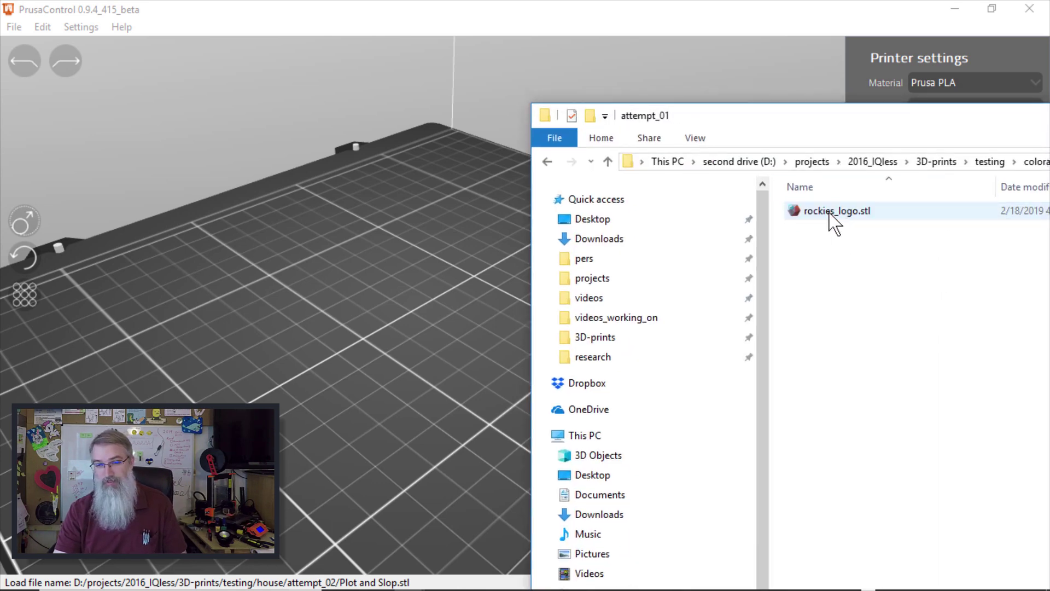
pyautogui.moveTo(834, 214); pyautogui.dragTo(277, 363)
pyautogui.click(787, 87)
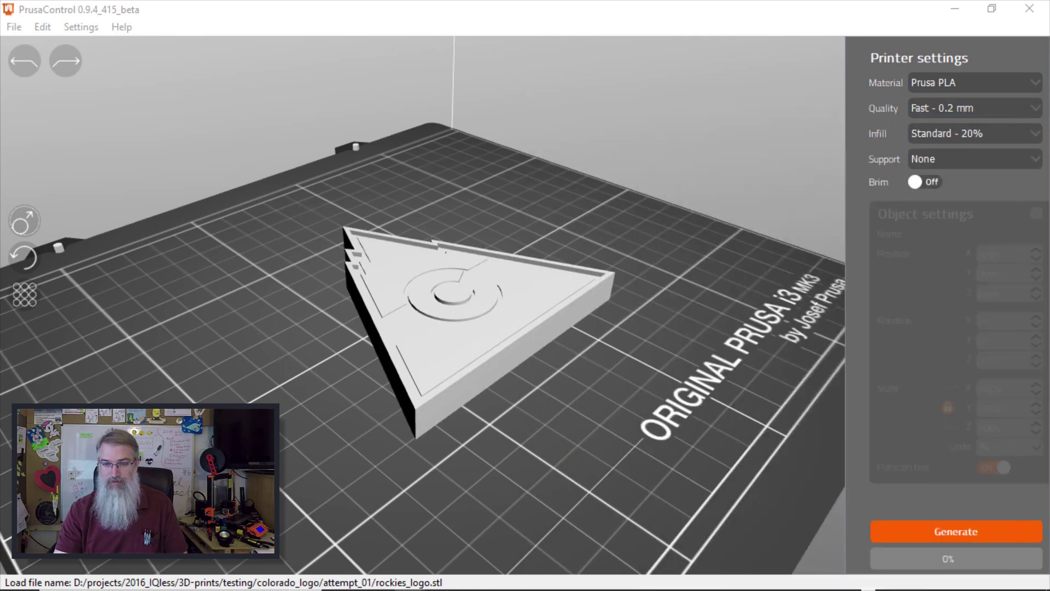
pyautogui.moveTo(601, 355); pyautogui.dragTo(452, 338)
pyautogui.click(437, 392)
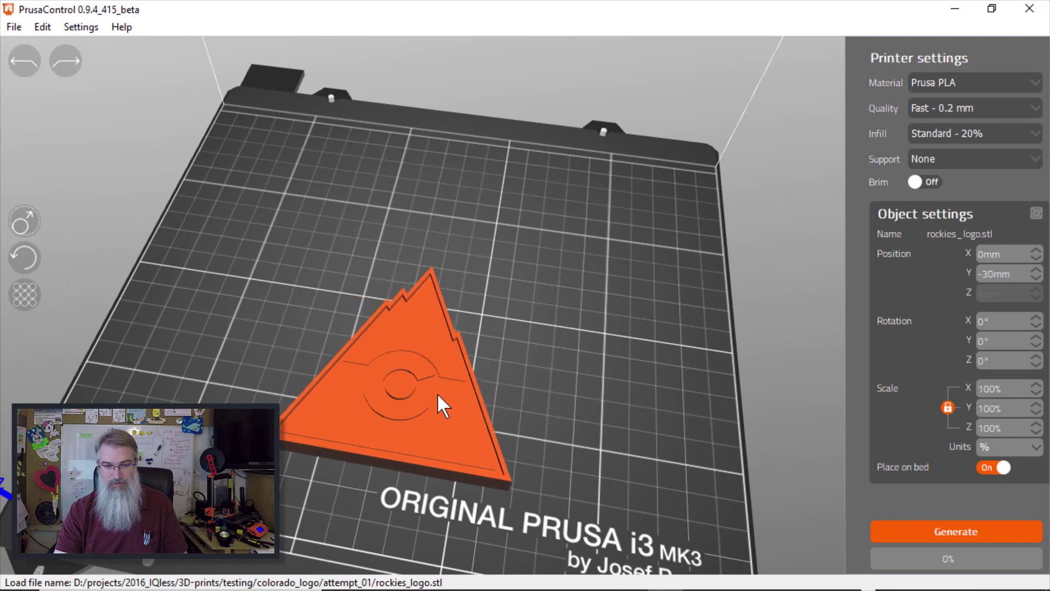
pyautogui.moveTo(438, 393); pyautogui.dragTo(536, 306)
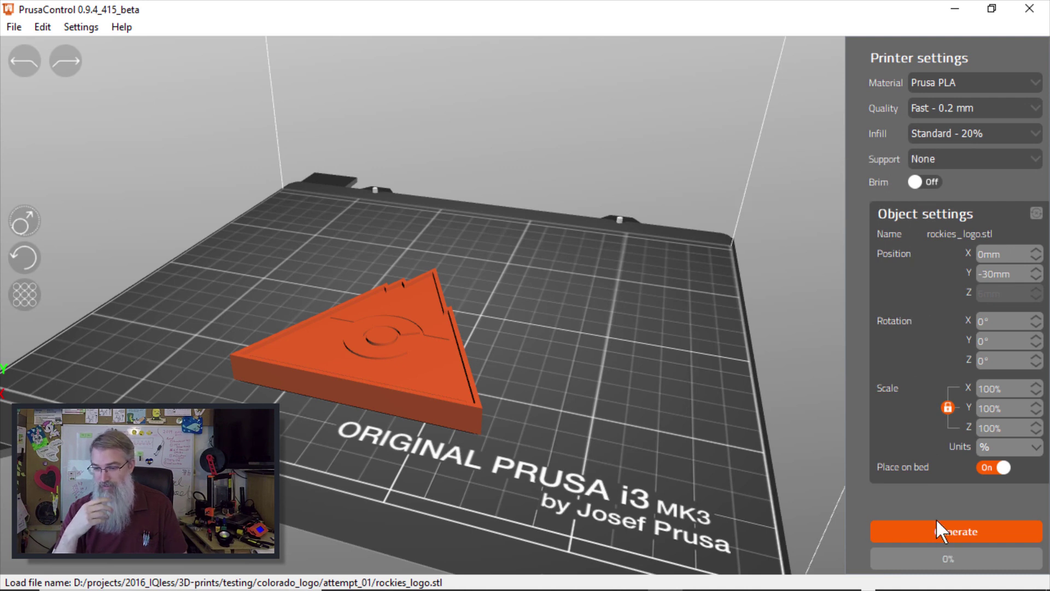
# Slice the logo with Generate and move the layer preview to 10.20mm.
pyautogui.click(946, 535)
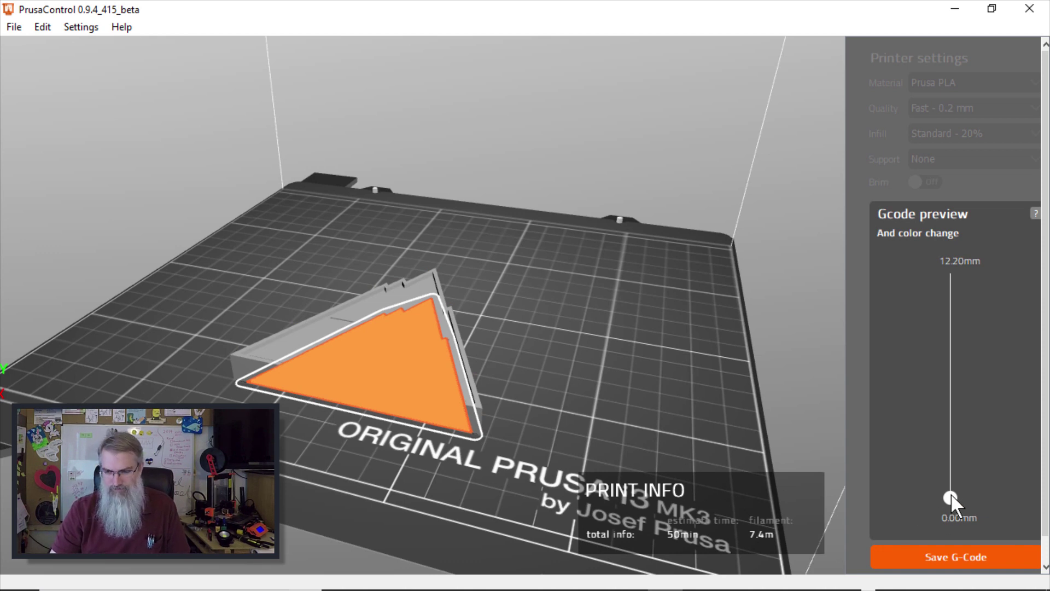
pyautogui.scroll(14, 950, 493)
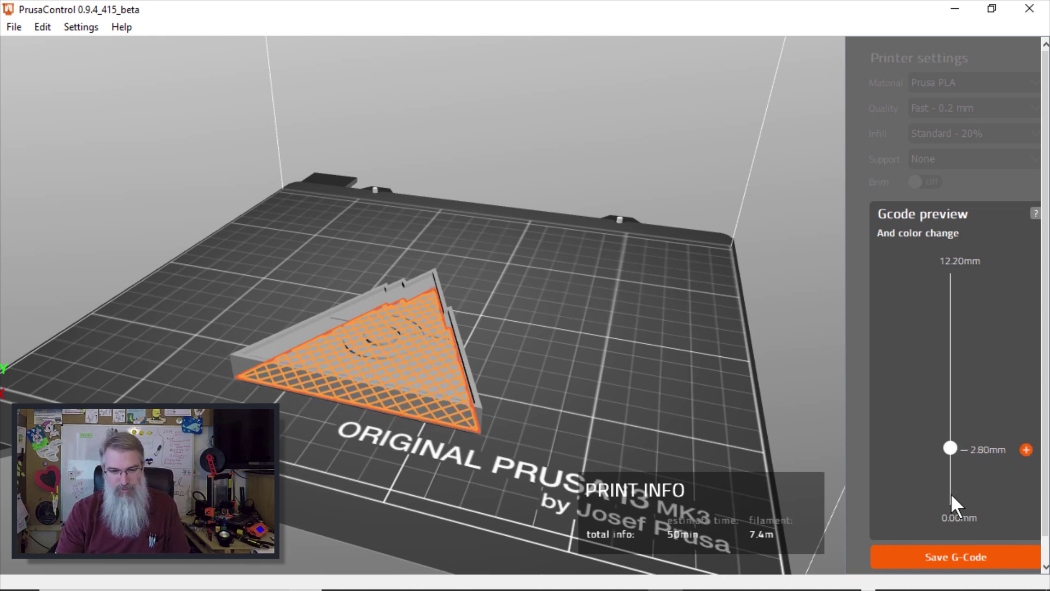
pyautogui.scroll(12, 950, 493)
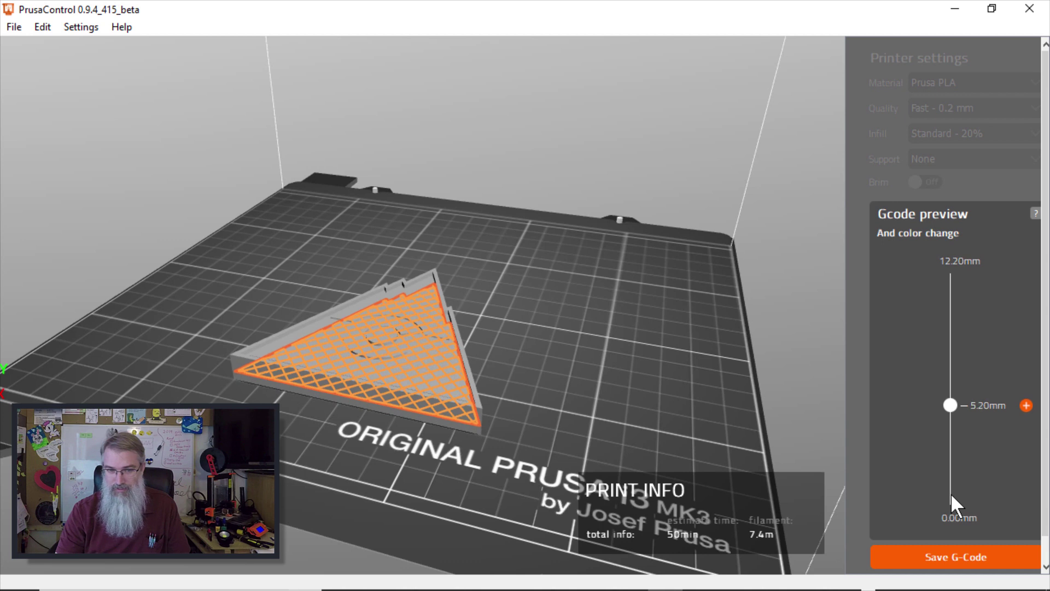
pyautogui.scroll(20, 951, 493)
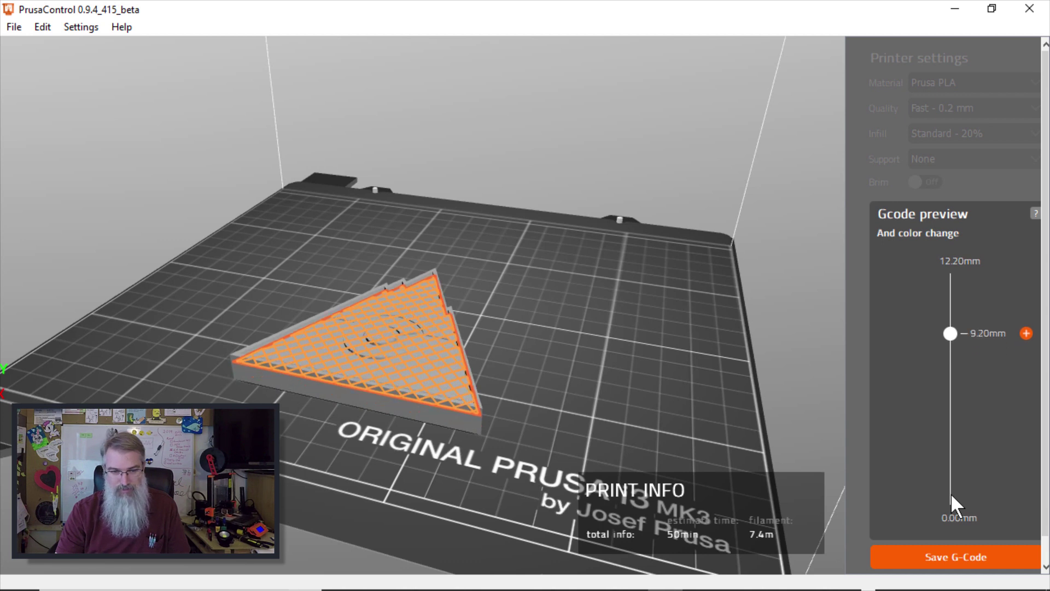
pyautogui.scroll(5, 950, 493)
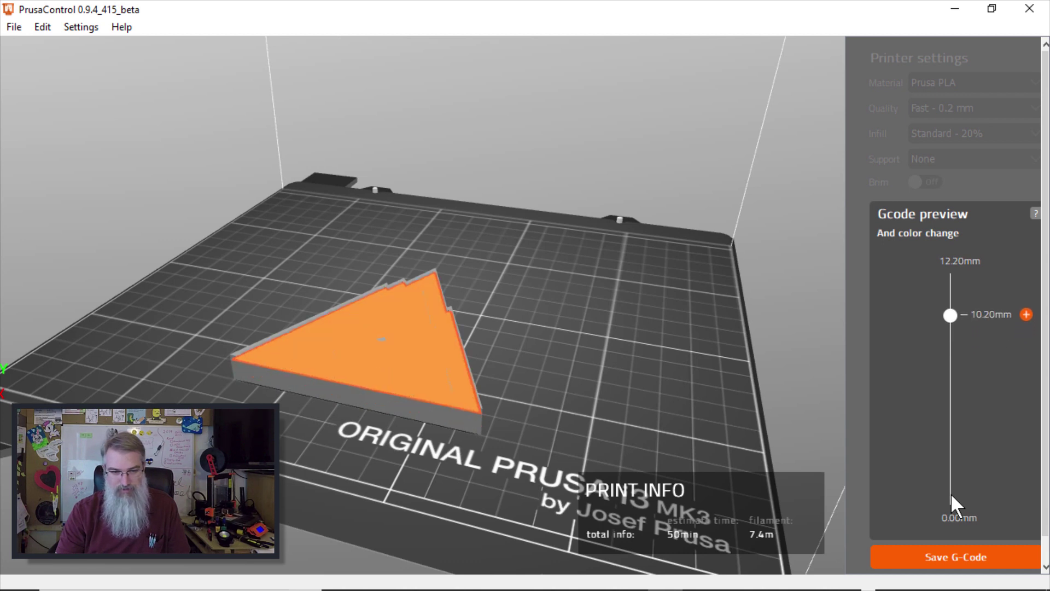
pyautogui.scroll(3, 950, 493)
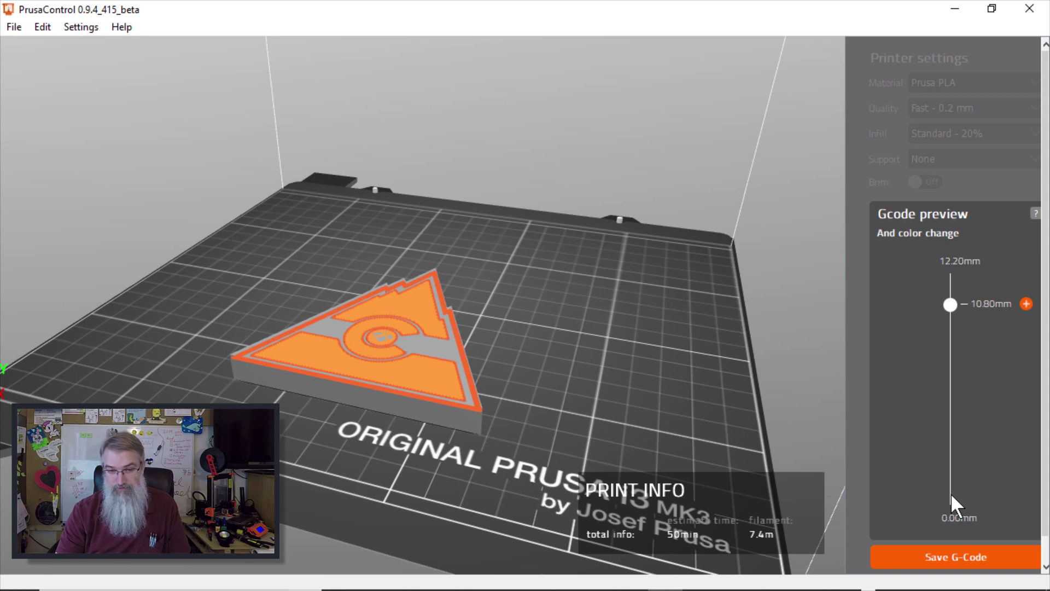
pyautogui.scroll(-1, 950, 493)
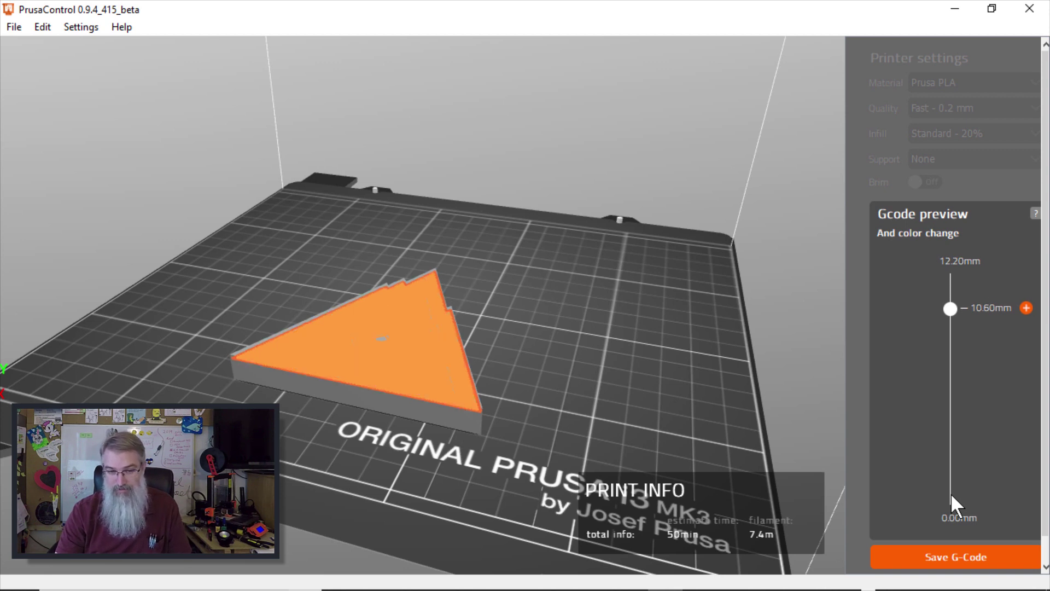
pyautogui.scroll(-2, 950, 494)
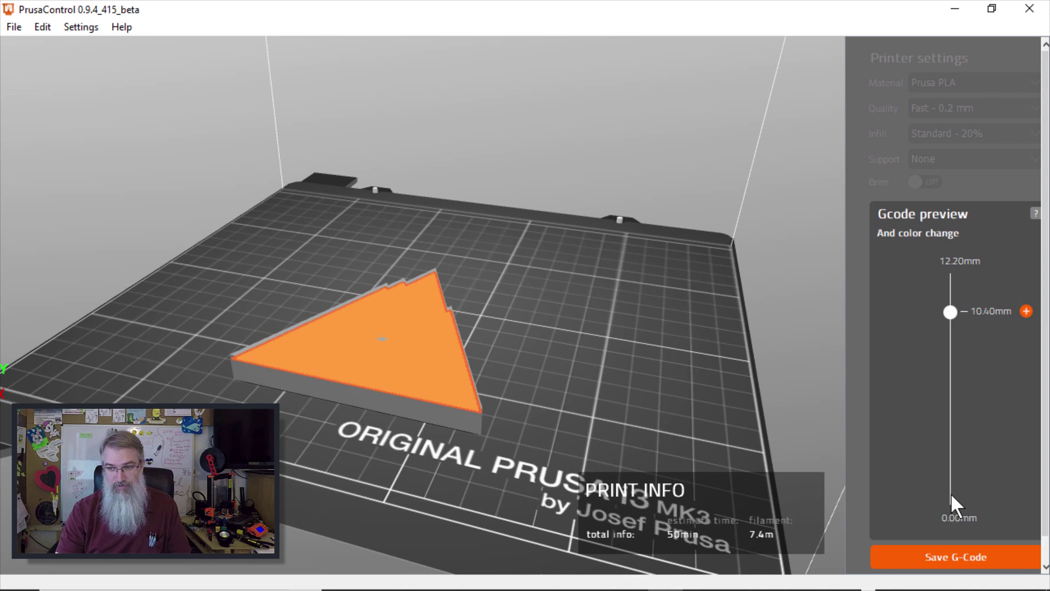
# Add colour changes at 10.20, 10.80, 11.60 and 12.00mm layers.
pyautogui.click(1026, 315)
pyautogui.scroll(2, 955, 319)
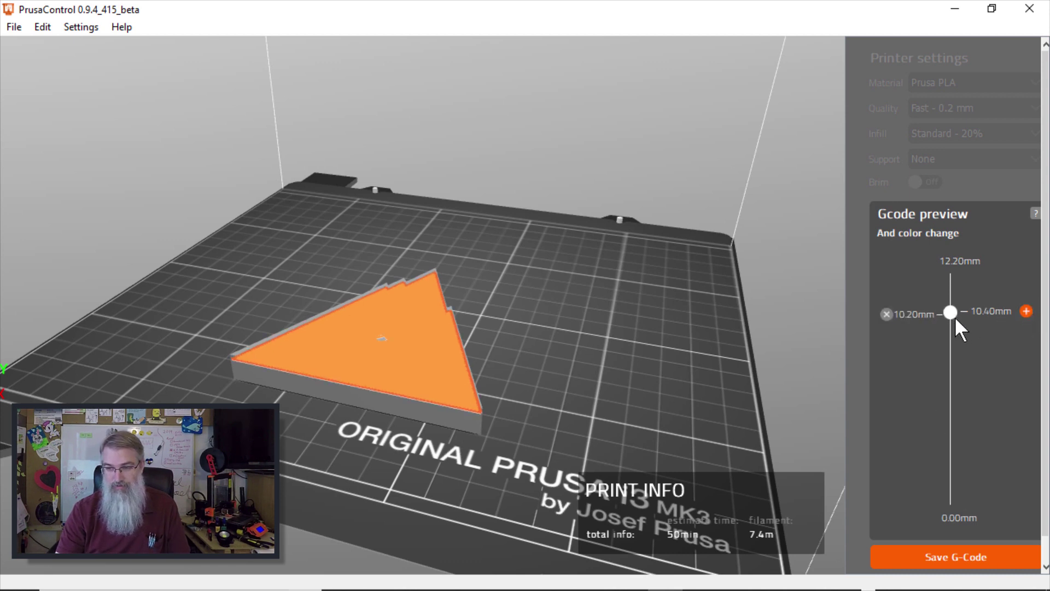
pyautogui.scroll(1, 956, 323)
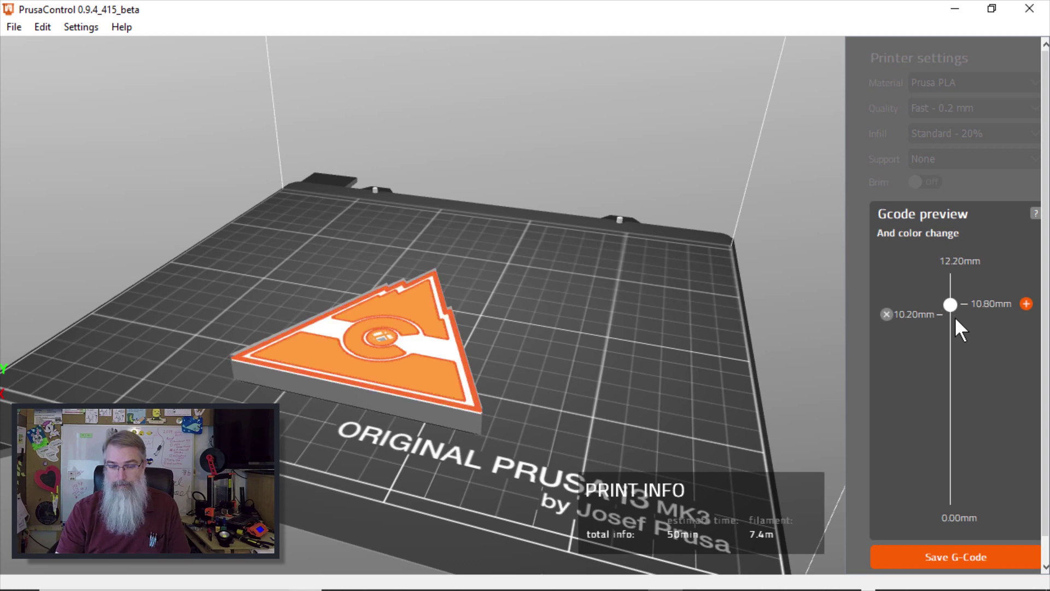
pyautogui.click(1025, 303)
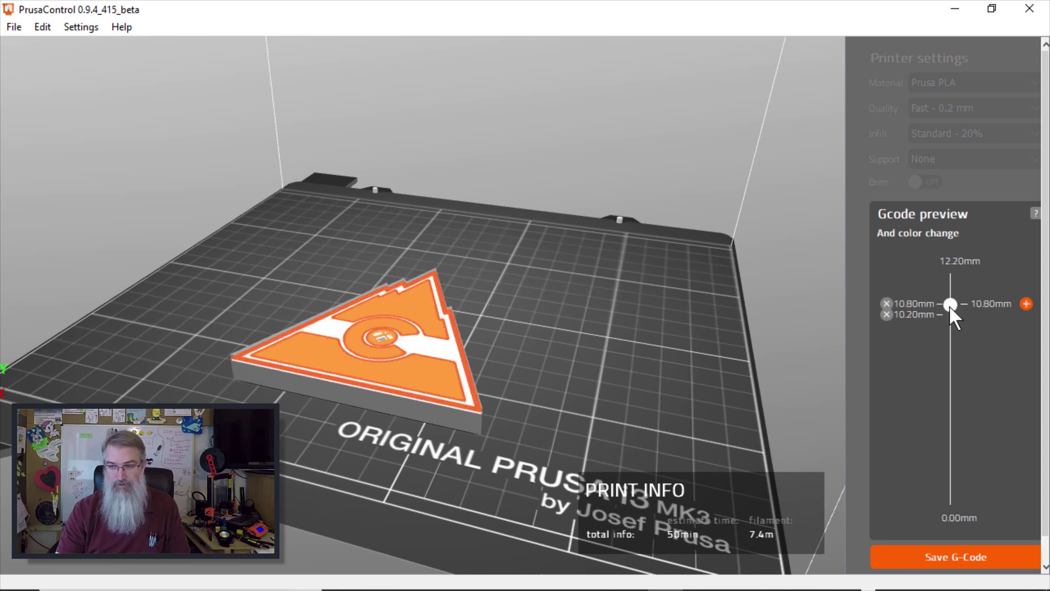
pyautogui.scroll(2, 949, 305)
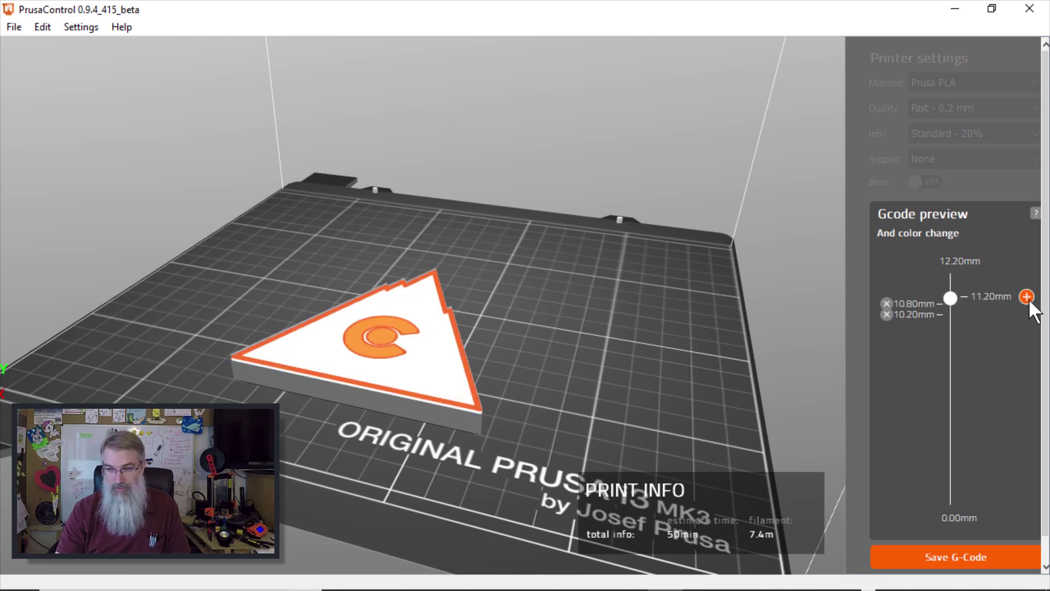
pyautogui.scroll(1, 953, 298)
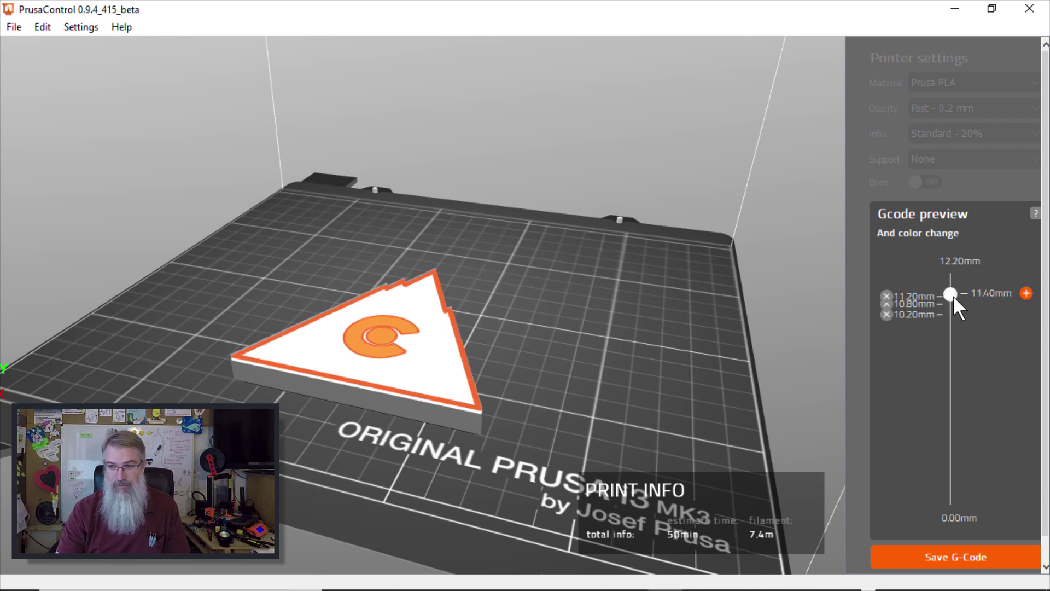
pyautogui.scroll(1, 953, 295)
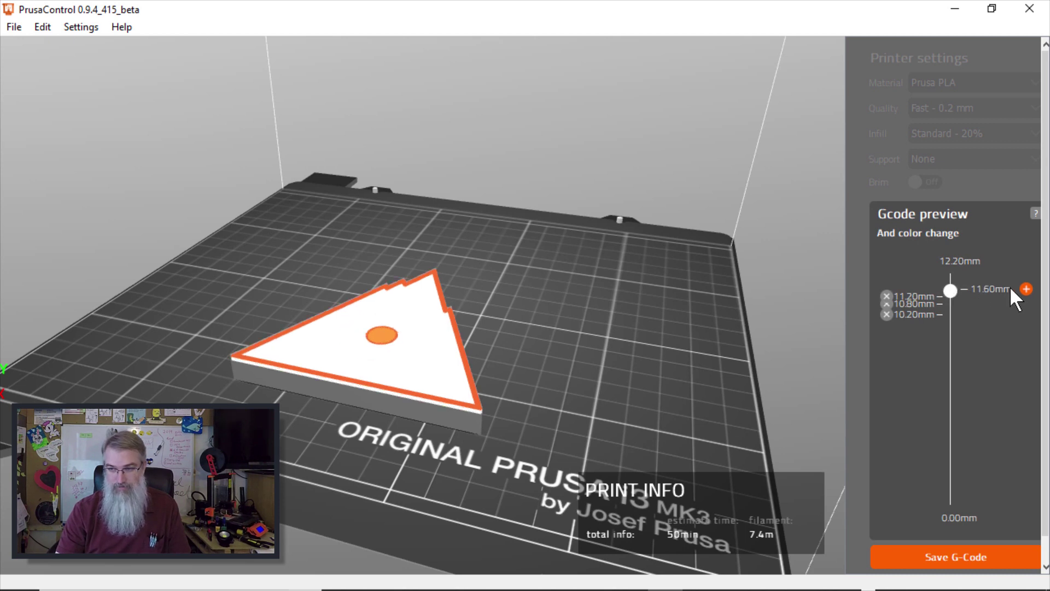
pyautogui.click(1024, 288)
pyautogui.scroll(1, 950, 288)
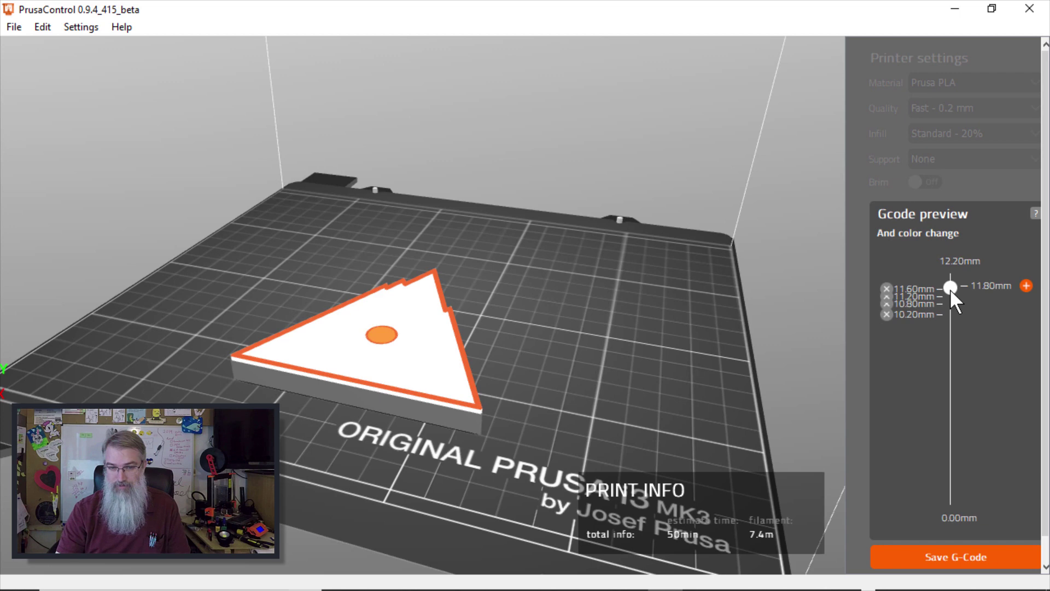
pyautogui.scroll(1, 950, 300)
pyautogui.click(1026, 282)
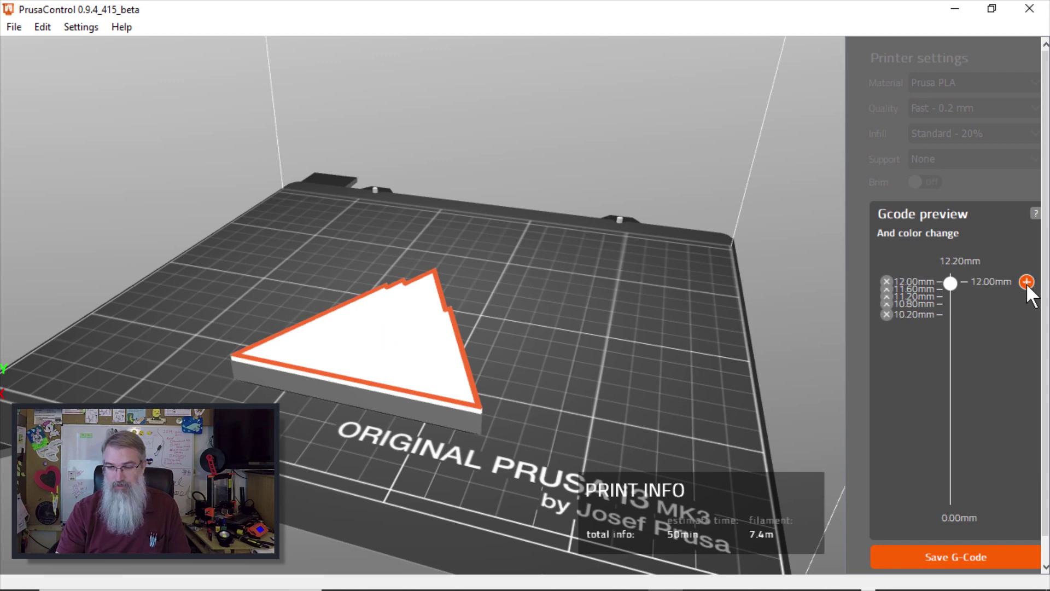
pyautogui.click(959, 554)
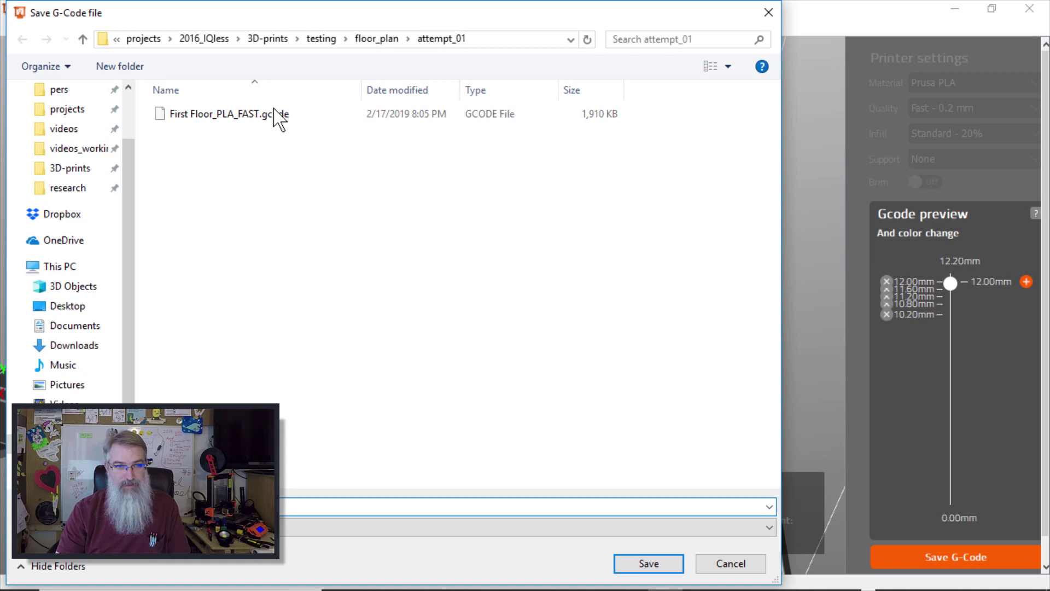
# Save the G-code into testing\colorado_logo\attempt_01.
pyautogui.click(315, 40)
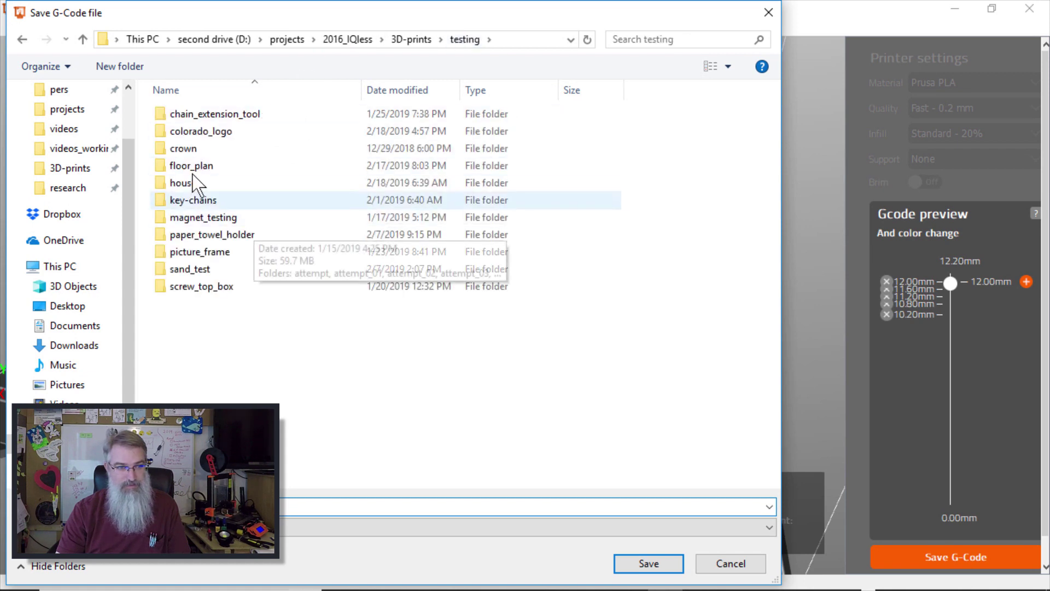
pyautogui.doubleClick(202, 132)
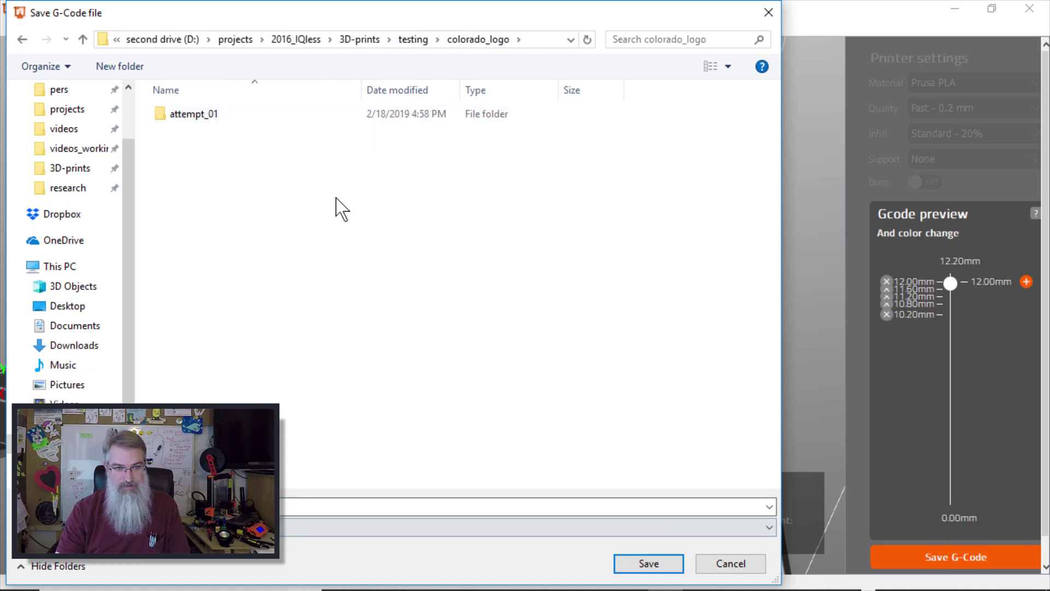
pyautogui.doubleClick(183, 116)
pyautogui.click(648, 563)
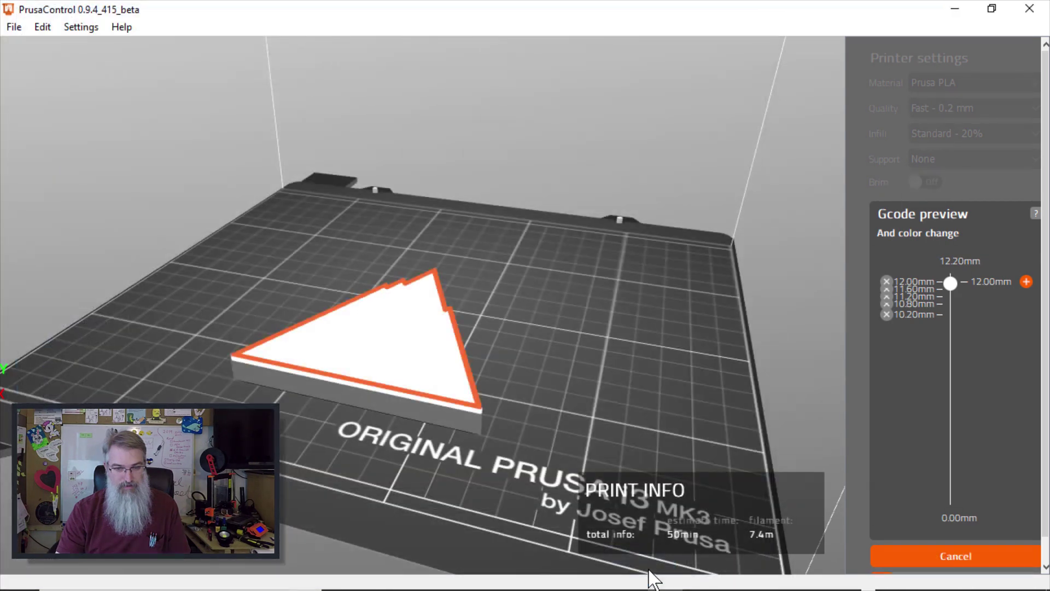